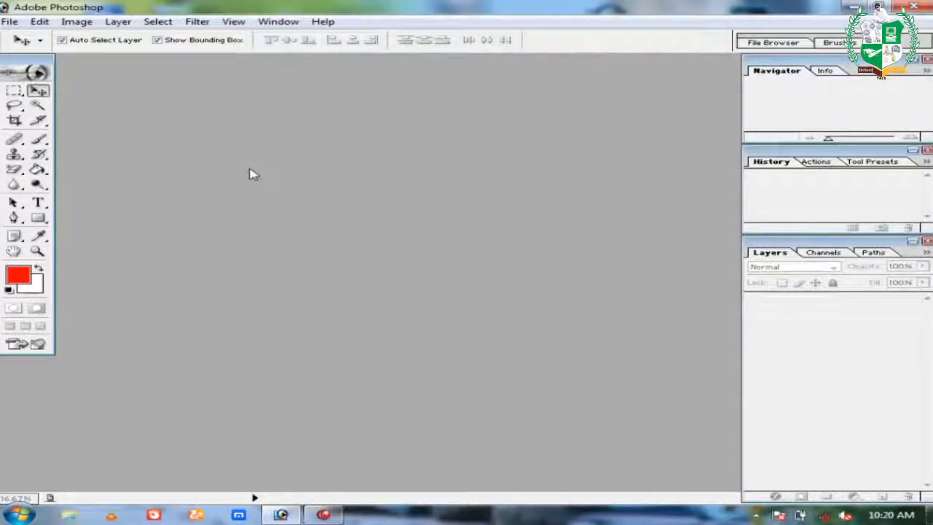
# Create a new white 500 × 300 px document at 300 pixels/inch.
pyautogui.hotkey('ctrl', 'n')
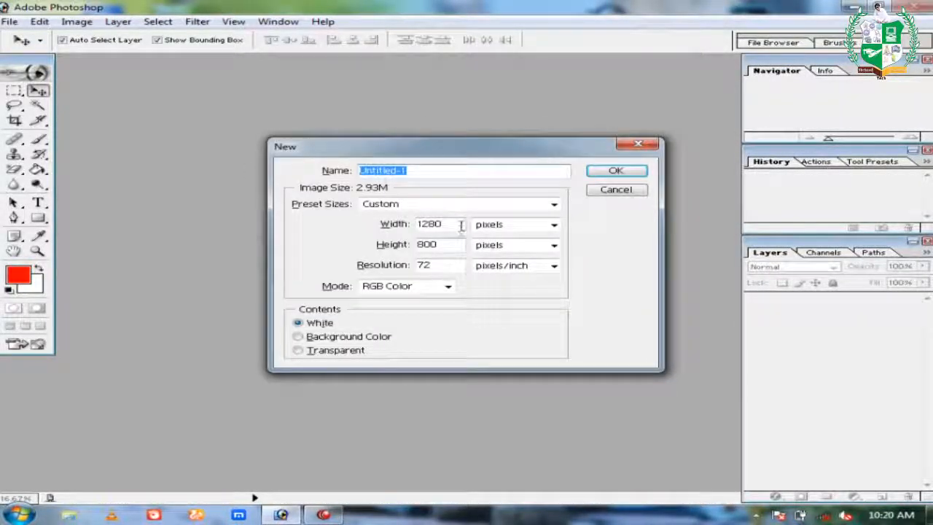
pyautogui.moveTo(452, 224); pyautogui.dragTo(418, 227)
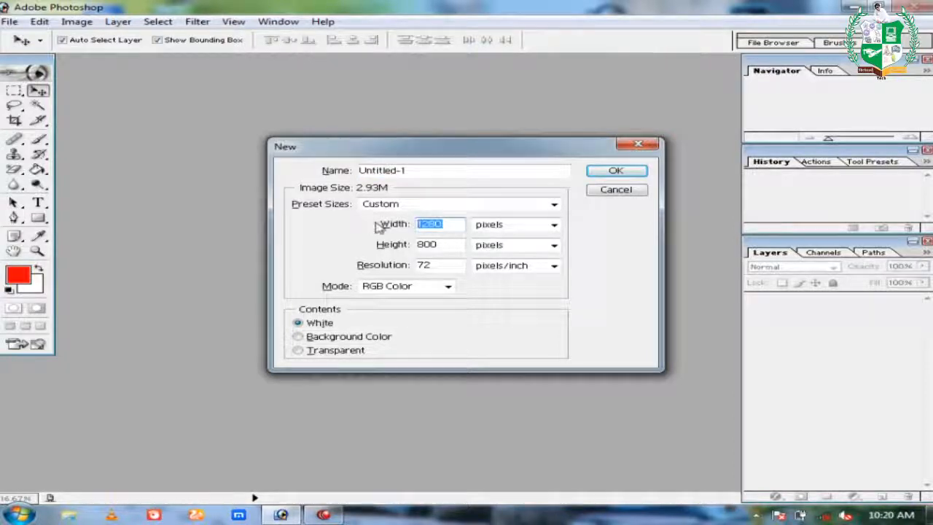
pyautogui.press('Tab')
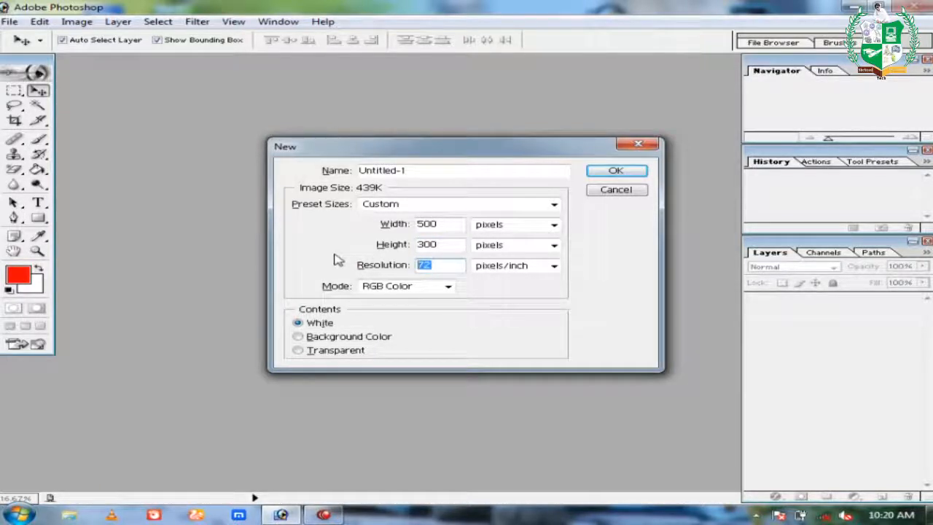
pyautogui.write('300')
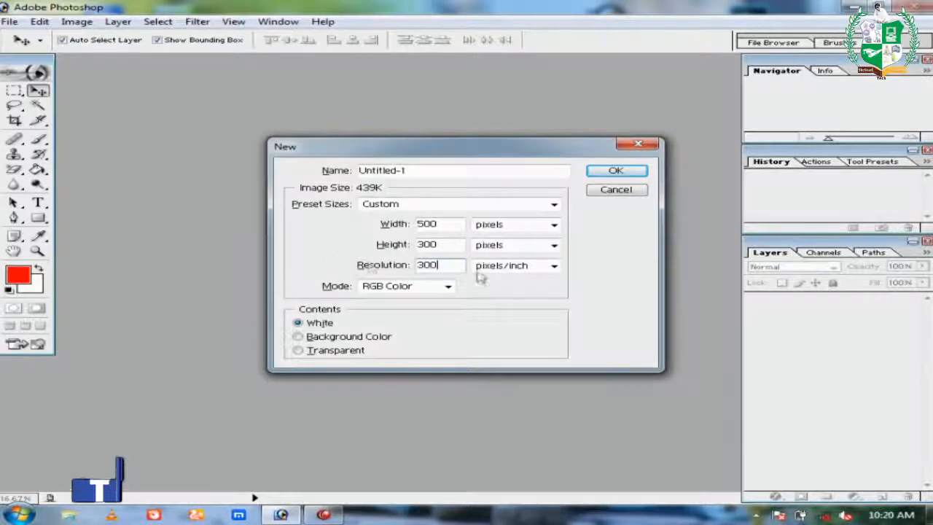
pyautogui.click(635, 172)
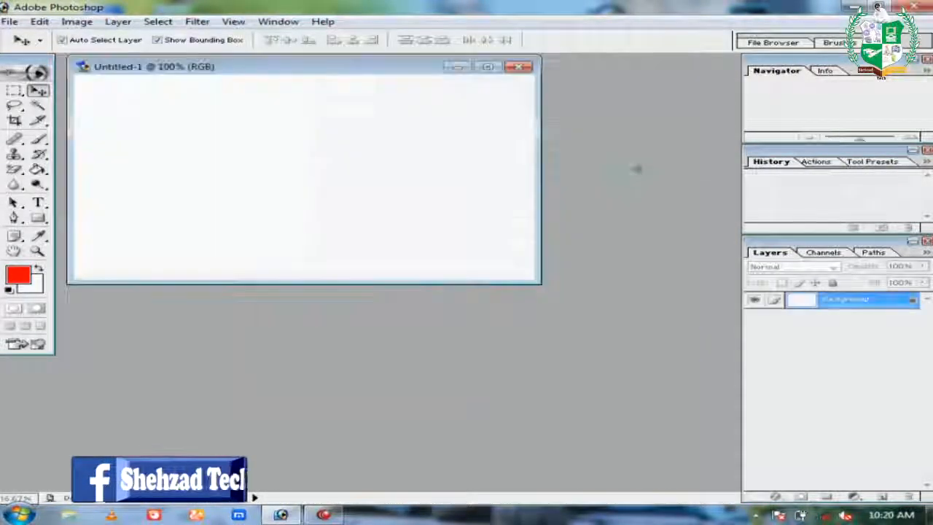
# Enlarge the document window and try the Fill dialog's sources, cancelling without filling.
pyautogui.moveTo(354, 66); pyautogui.dragTo(426, 124)
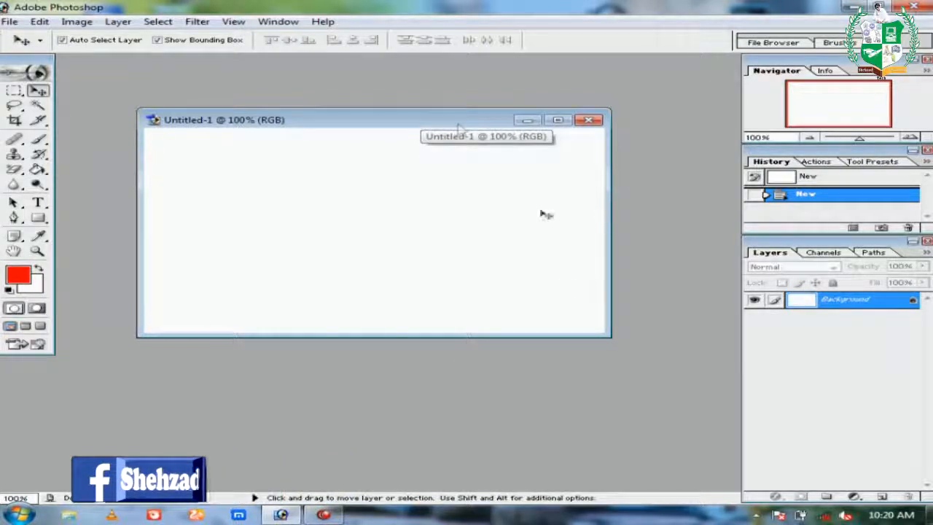
pyautogui.moveTo(611, 337); pyautogui.dragTo(665, 393)
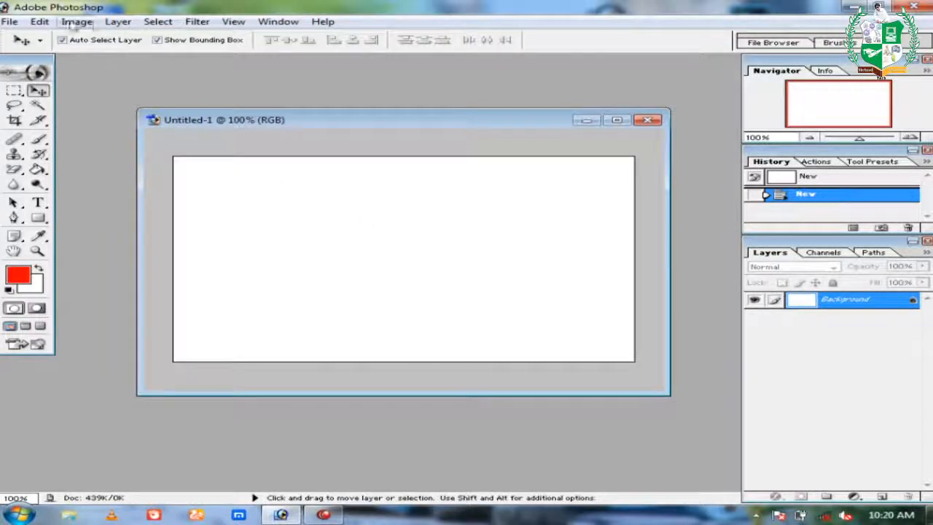
pyautogui.click(40, 22)
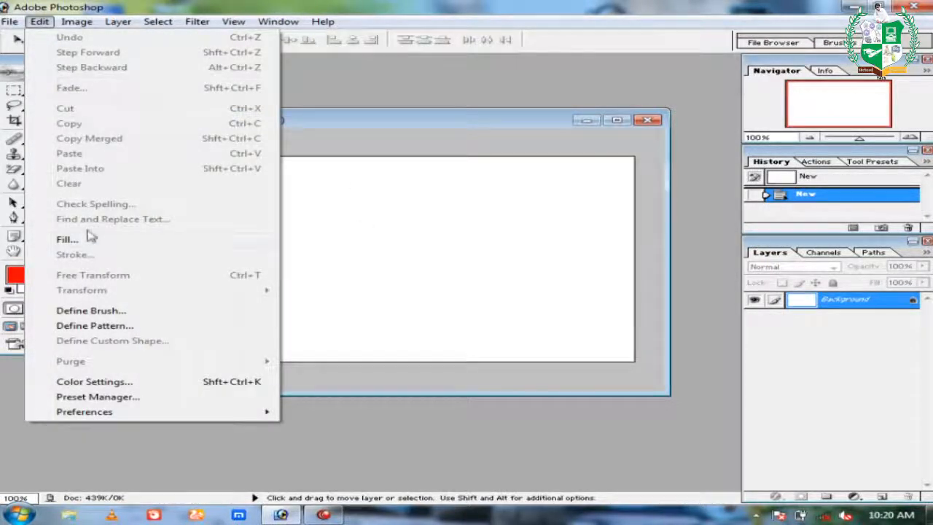
pyautogui.click(88, 239)
pyautogui.click(451, 215)
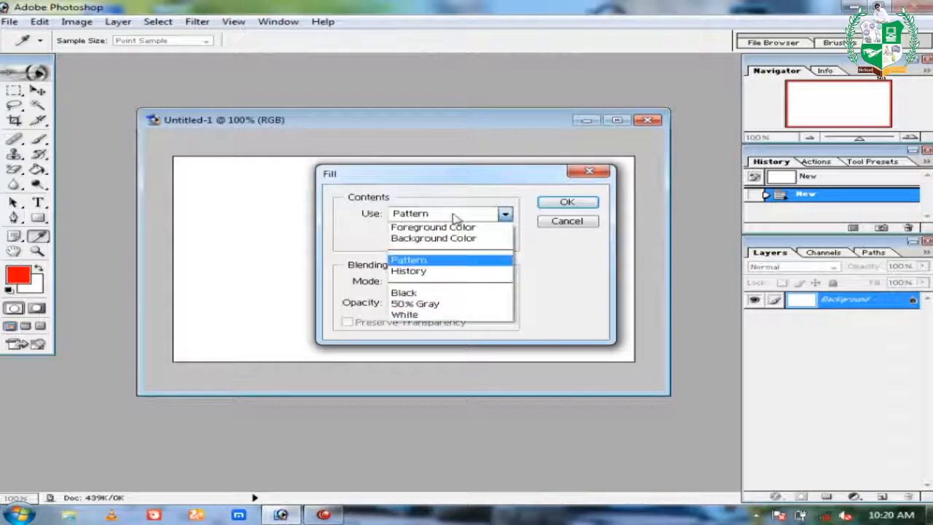
pyautogui.click(433, 227)
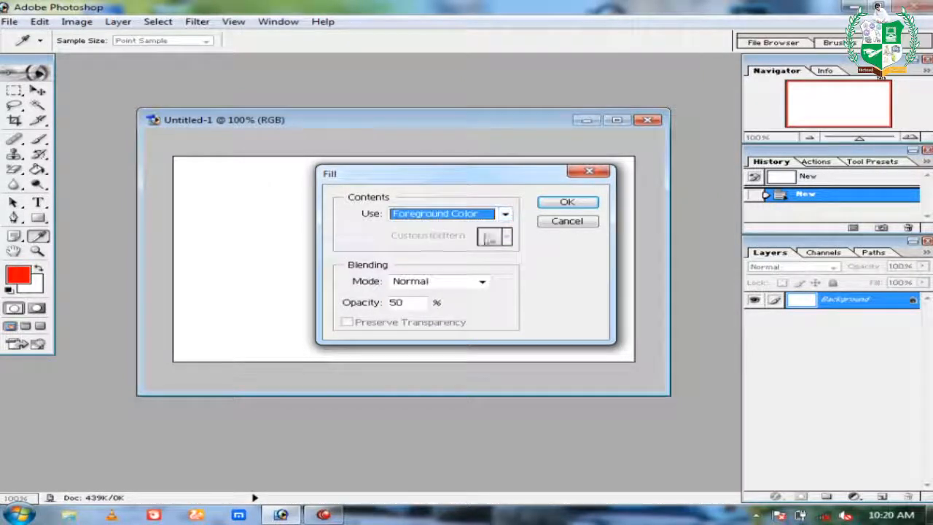
pyautogui.click(456, 213)
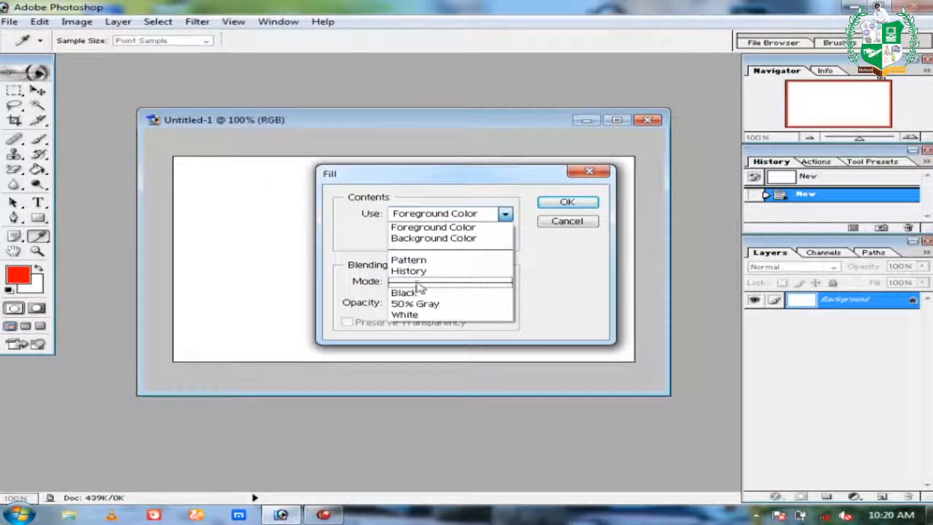
pyautogui.click(427, 238)
pyautogui.click(453, 219)
pyautogui.click(489, 216)
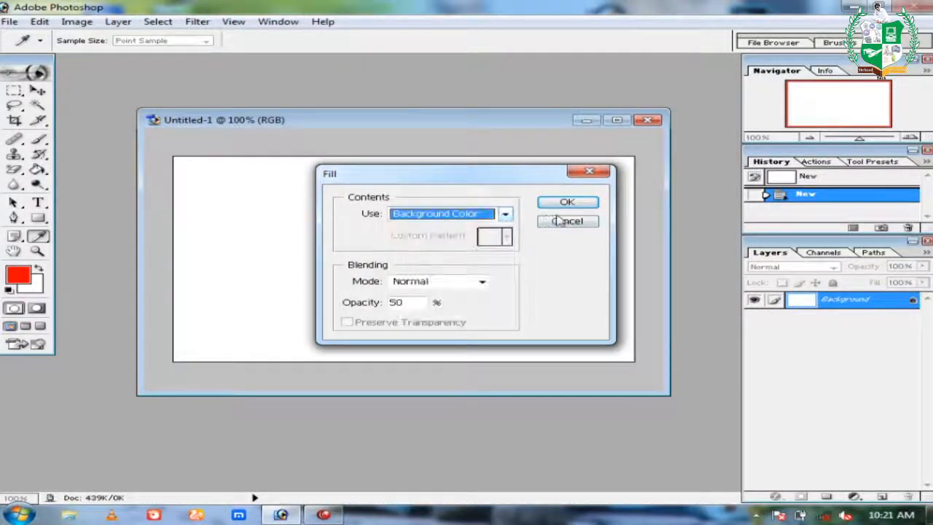
pyautogui.click(558, 219)
# Set the foreground colour to pale yellow (FAF26F).
pyautogui.click(19, 274)
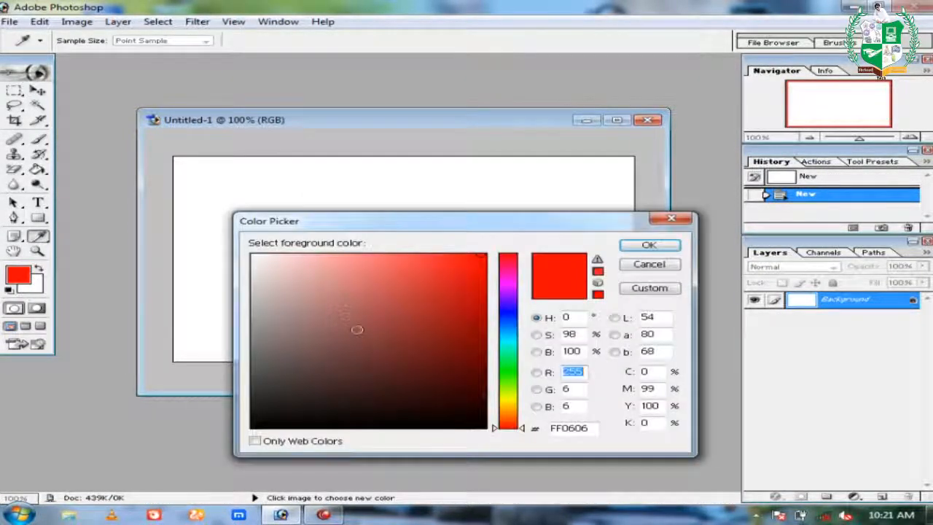
pyautogui.click(506, 401)
pyautogui.moveTo(409, 277); pyautogui.dragTo(388, 259)
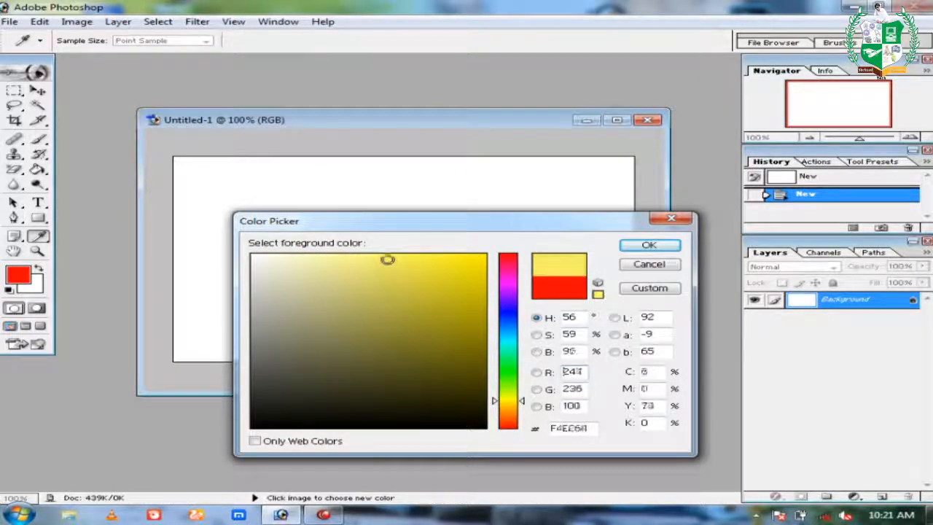
pyautogui.click(648, 245)
# Fill the canvas with the pale yellow foreground using the Paint Bucket.
pyautogui.click(38, 217)
pyautogui.click(38, 169)
pyautogui.click(233, 231)
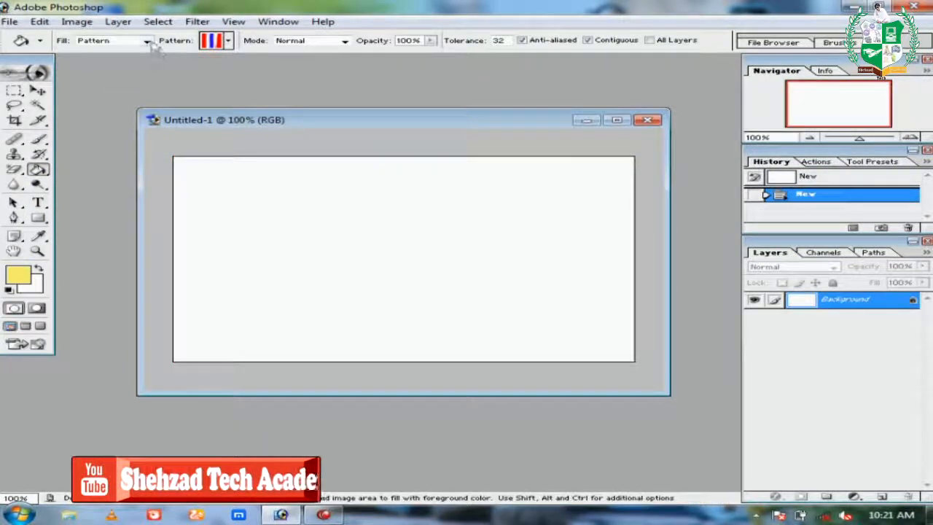
pyautogui.click(110, 40)
pyautogui.click(95, 50)
pyautogui.click(407, 233)
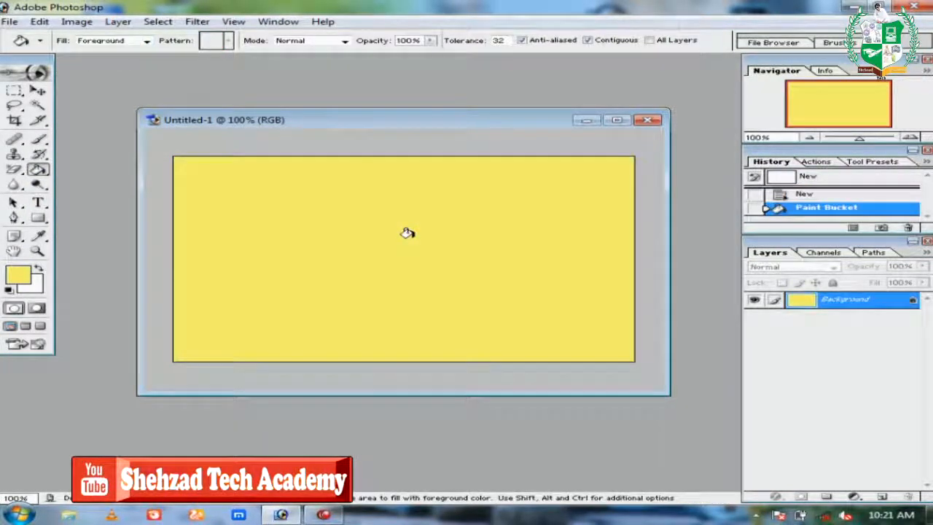
pyautogui.press('v')
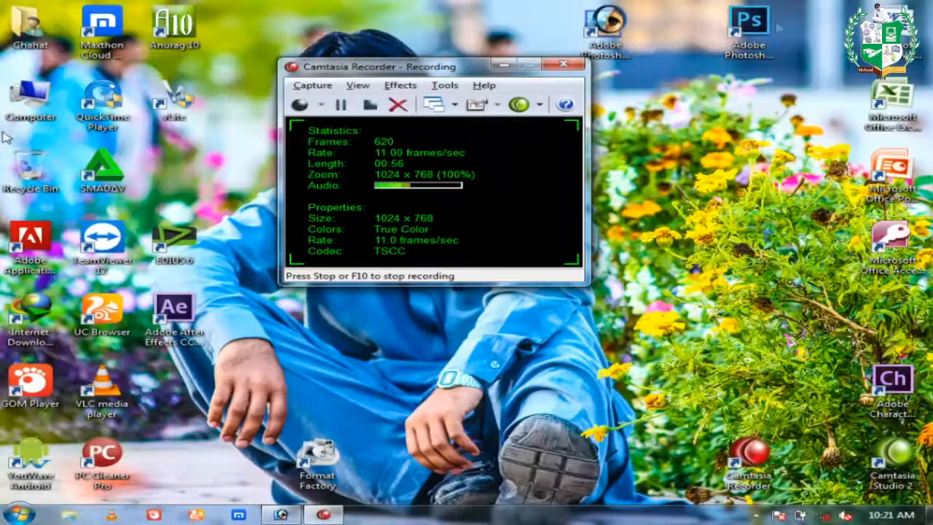
# Browse to Libraries > Pictures and open restaurants.jpg in Photoshop.
pyautogui.doubleClick(31, 96)
pyautogui.click(60, 189)
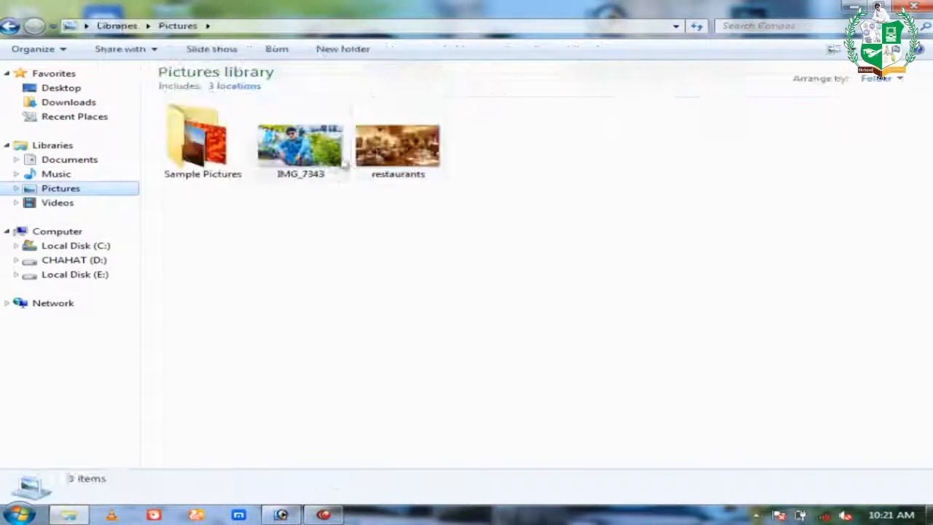
pyautogui.moveTo(397, 150); pyautogui.dragTo(490, 267)
pyautogui.moveTo(447, 73); pyautogui.dragTo(443, 207)
# Copy the restaurant photo into the card and stretch it to cover the canvas.
pyautogui.click(452, 170)
pyautogui.moveTo(452, 170); pyautogui.dragTo(454, 210)
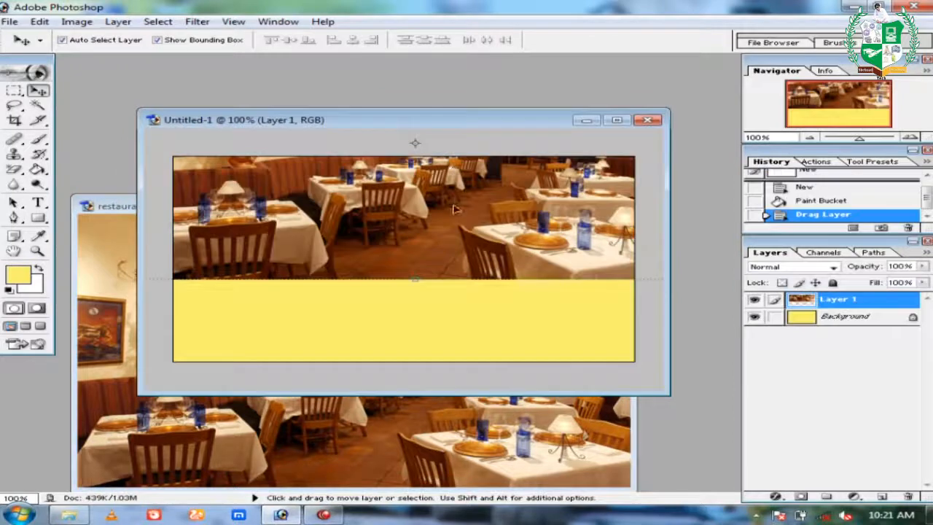
pyautogui.keyDown('ctrl'); pyautogui.keyDown('alt'); pyautogui.click(448, 209); pyautogui.keyUp('alt'); pyautogui.keyUp('ctrl')
pyautogui.keyDown('ctrl'); pyautogui.keyDown('alt'); pyautogui.click(449, 209); pyautogui.keyUp('alt'); pyautogui.keyUp('ctrl')
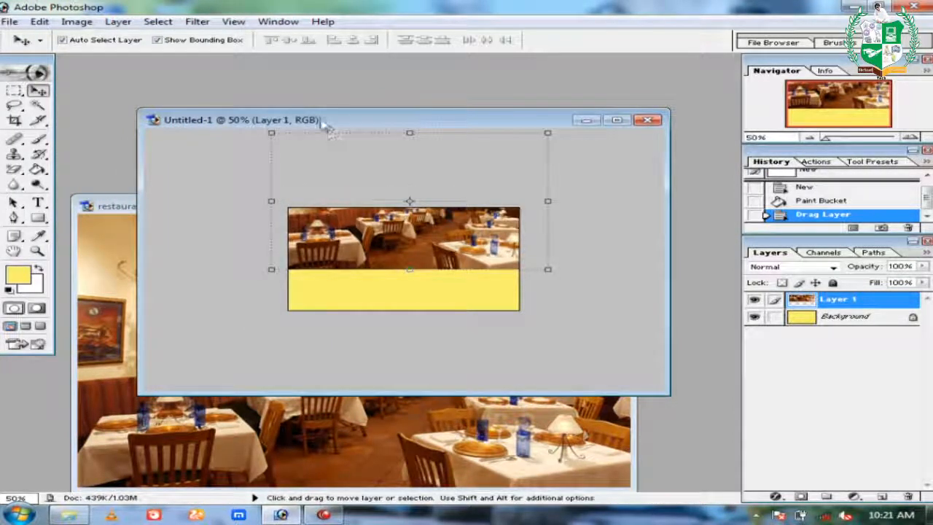
pyautogui.moveTo(271, 133); pyautogui.dragTo(317, 178)
pyautogui.press('Return')
pyautogui.moveTo(459, 233); pyautogui.dragTo(432, 277)
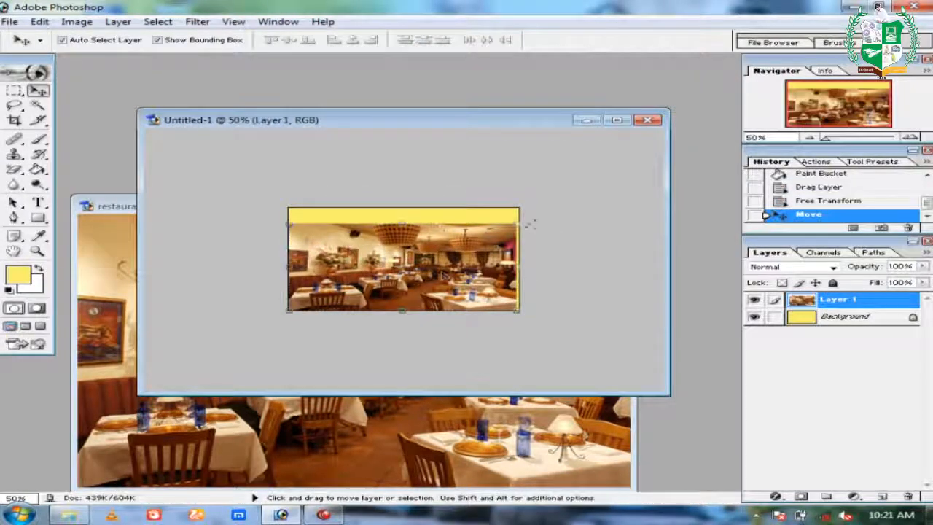
pyautogui.moveTo(526, 219); pyautogui.dragTo(526, 206)
pyautogui.press('Return')
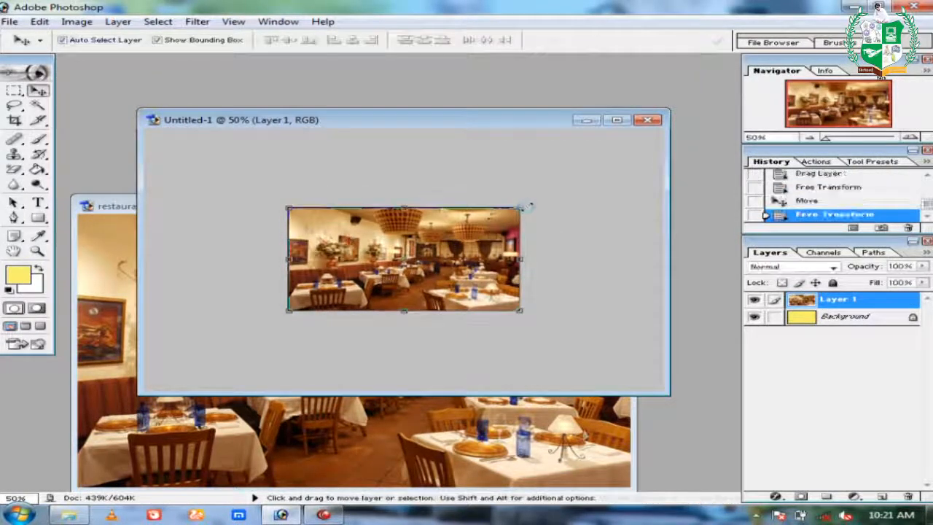
# Fade the restaurant photo layer to 14% fill.
pyautogui.press('z')
pyautogui.click(525, 206)
pyautogui.click(526, 207)
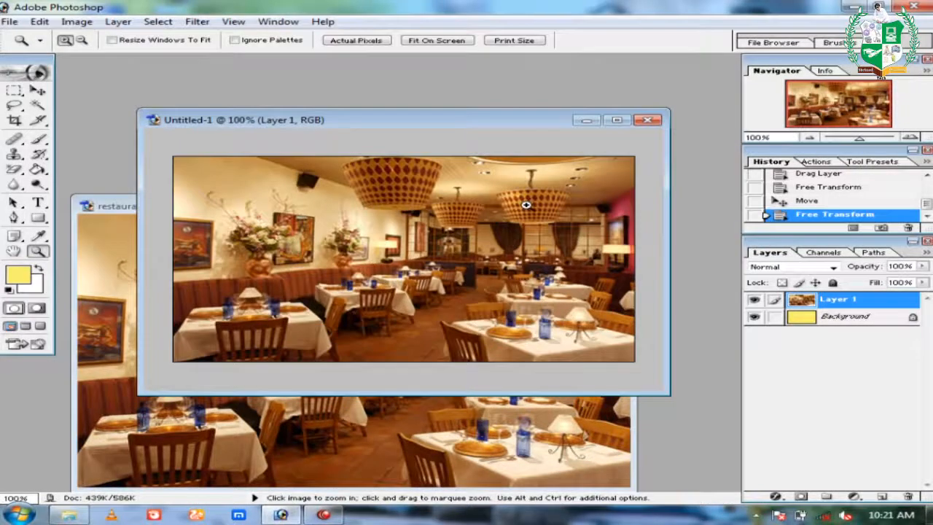
pyautogui.click(347, 365)
pyautogui.moveTo(140, 406); pyautogui.dragTo(97, 427)
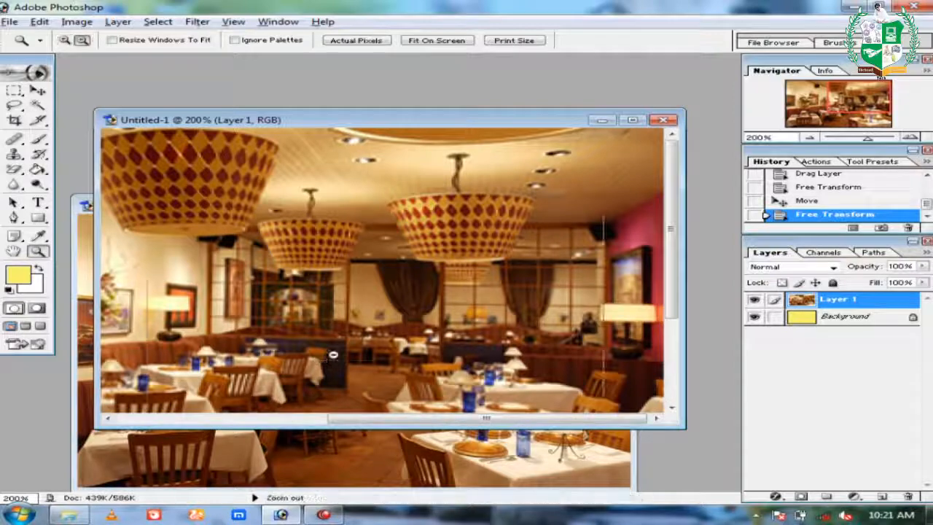
pyautogui.keyDown('alt'); pyautogui.click(332, 355); pyautogui.keyUp('alt')
pyautogui.press('v')
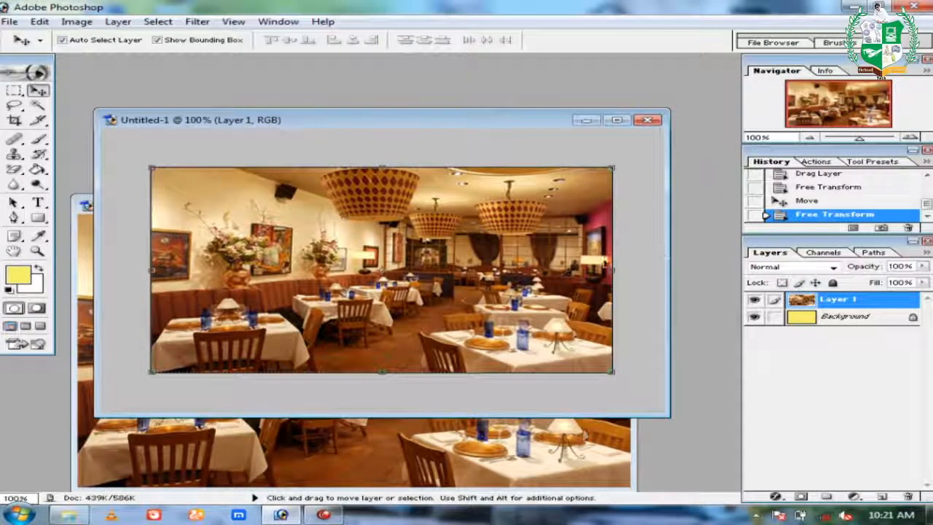
pyautogui.moveTo(923, 283); pyautogui.dragTo(842, 300)
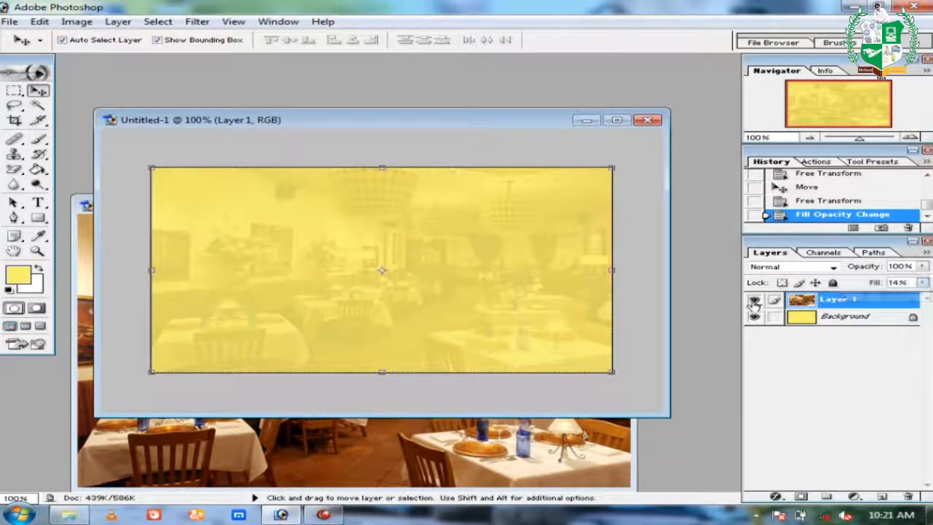
# Hide the photo layer and draw a first rectangle band across the card's top.
pyautogui.click(753, 299)
pyautogui.moveTo(40, 221); pyautogui.dragTo(109, 216)
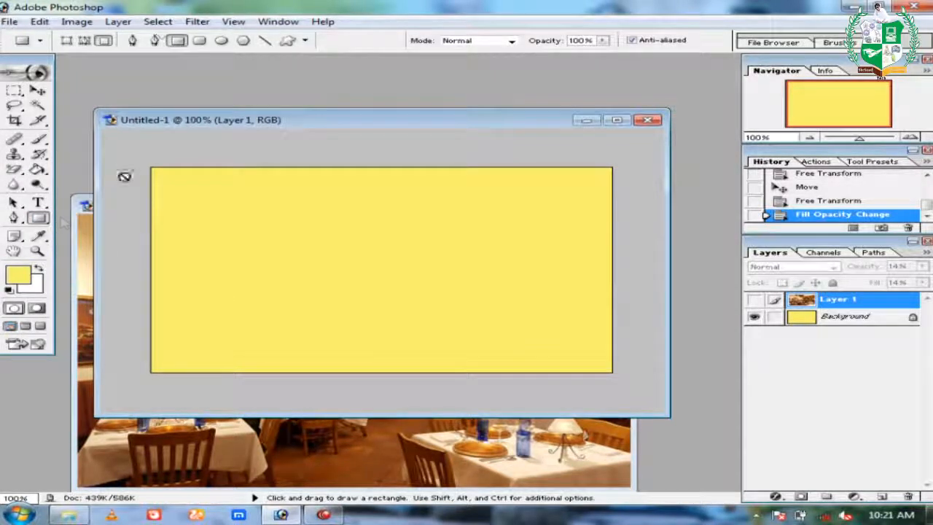
pyautogui.click(849, 318)
pyautogui.moveTo(136, 157); pyautogui.dragTo(619, 205)
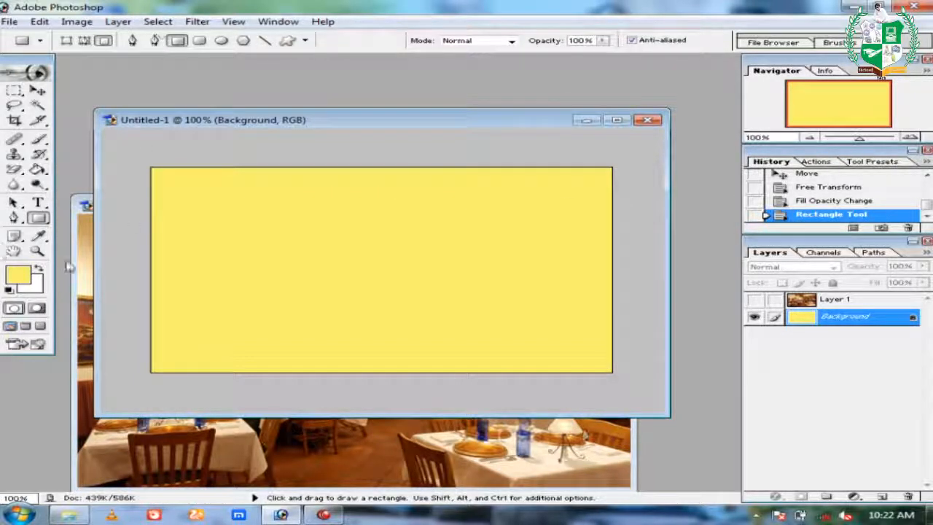
# Set the foreground colour to blue.
pyautogui.click(21, 280)
pyautogui.click(505, 256)
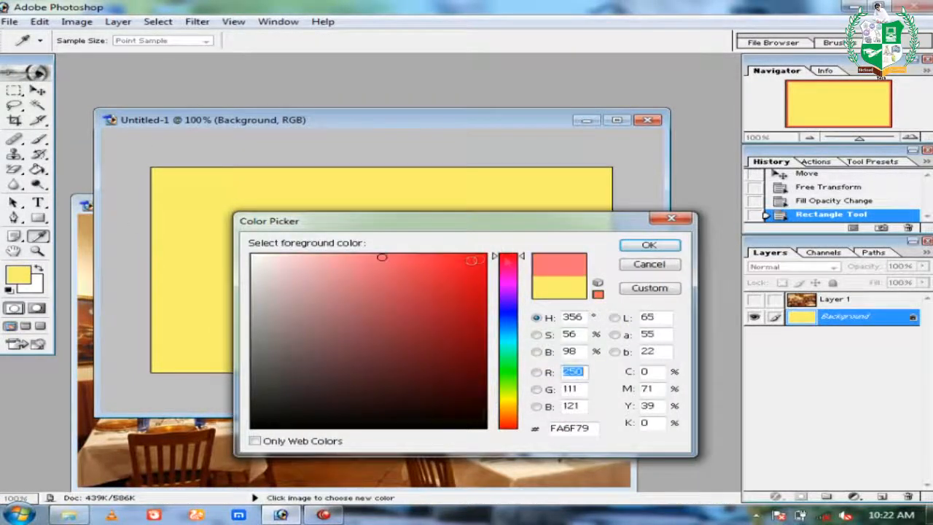
pyautogui.click(475, 261)
pyautogui.moveTo(475, 260); pyautogui.dragTo(484, 257)
pyautogui.moveTo(508, 288); pyautogui.dragTo(508, 305)
pyautogui.click(648, 245)
# Draw blue bands at the top and bottom of the card, then undo them.
pyautogui.moveTo(148, 144); pyautogui.dragTo(625, 191)
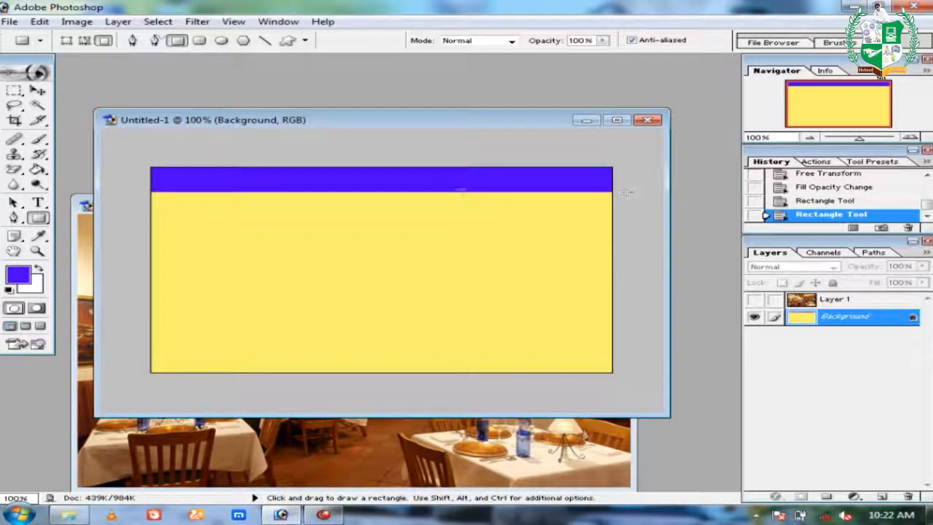
pyautogui.press('v')
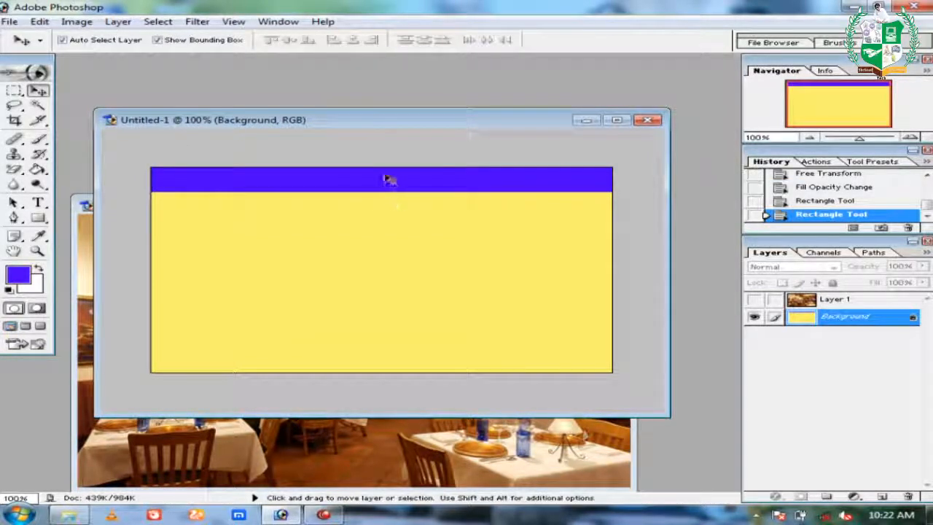
pyautogui.click(38, 218)
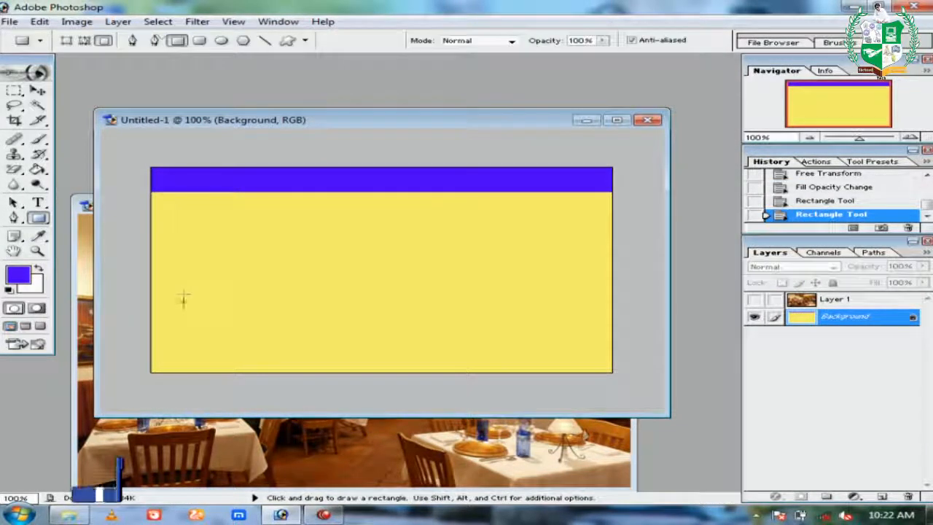
pyautogui.moveTo(131, 348); pyautogui.dragTo(619, 385)
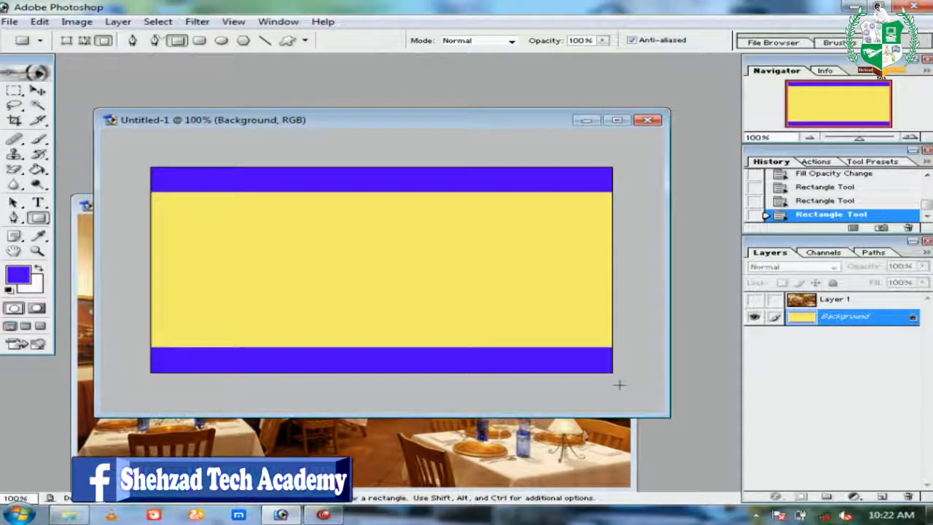
pyautogui.hotkey('ctrl', 'alt', 'z')
pyautogui.hotkey('ctrl', 'alt', 'z')
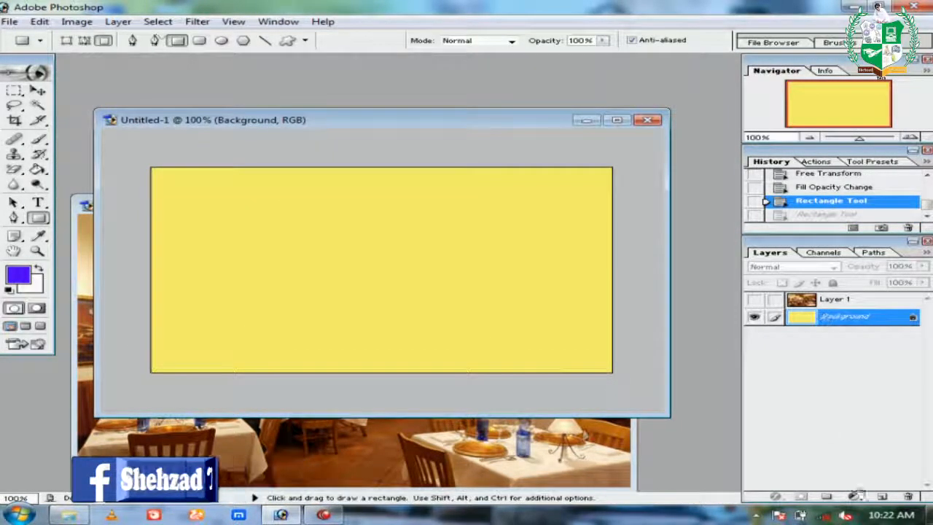
# On a new layer, draw a blue top band and Alt-drag a copy to the bottom.
pyautogui.click(882, 496)
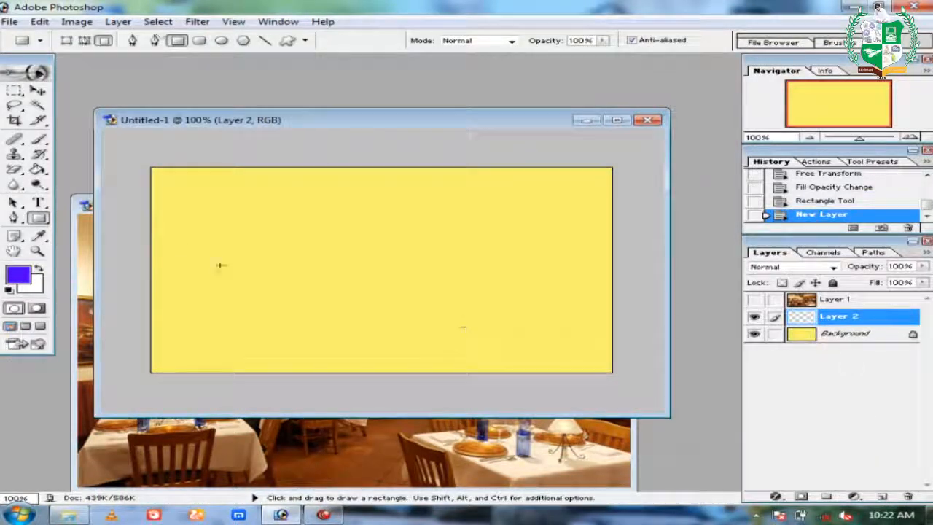
pyautogui.moveTo(138, 153); pyautogui.dragTo(633, 198)
pyautogui.press('v')
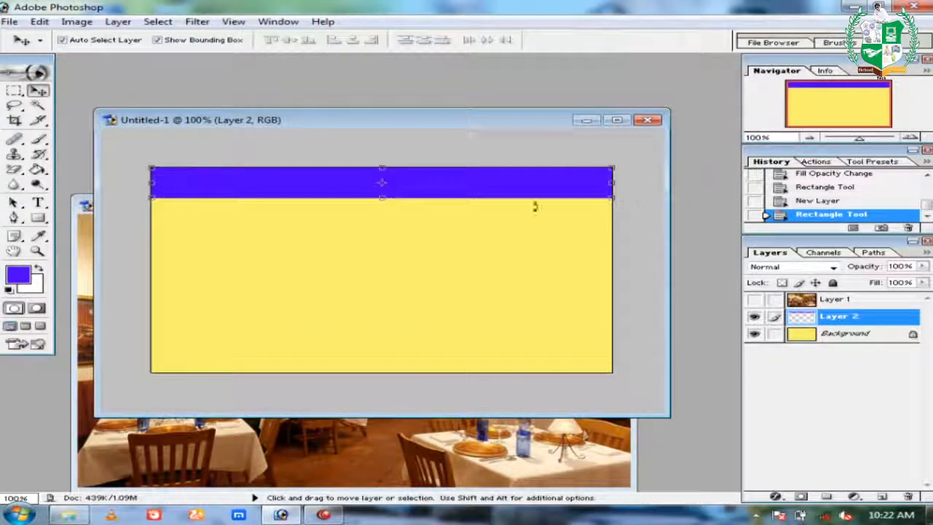
pyautogui.moveTo(509, 195); pyautogui.dragTo(503, 369)
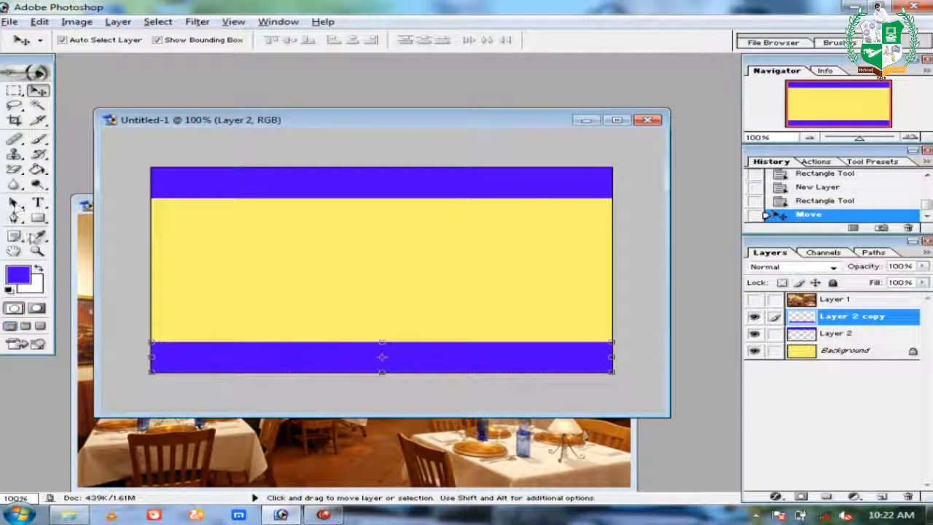
pyautogui.click(39, 204)
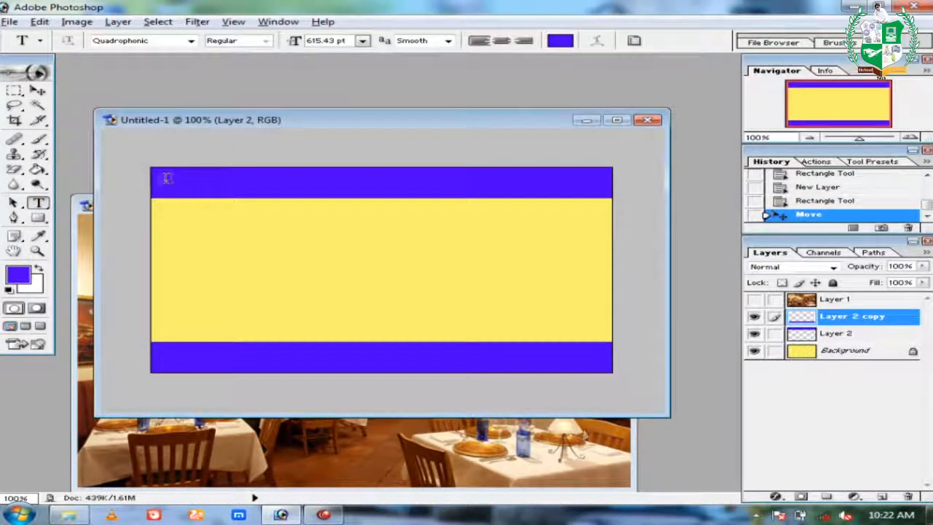
# Type the title 'ICEL COLLEGE' in red 10 pt text at the card's top.
pyautogui.click(167, 178)
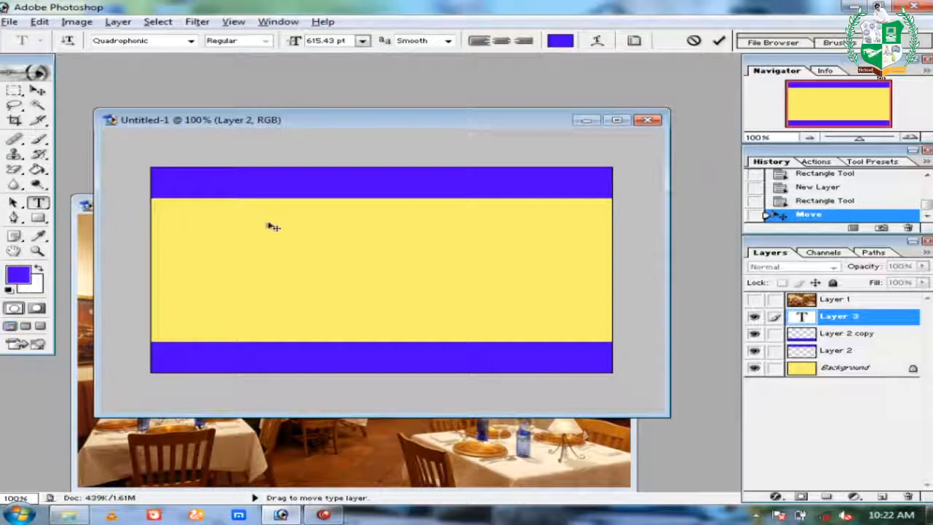
pyautogui.click(363, 40)
pyautogui.click(355, 167)
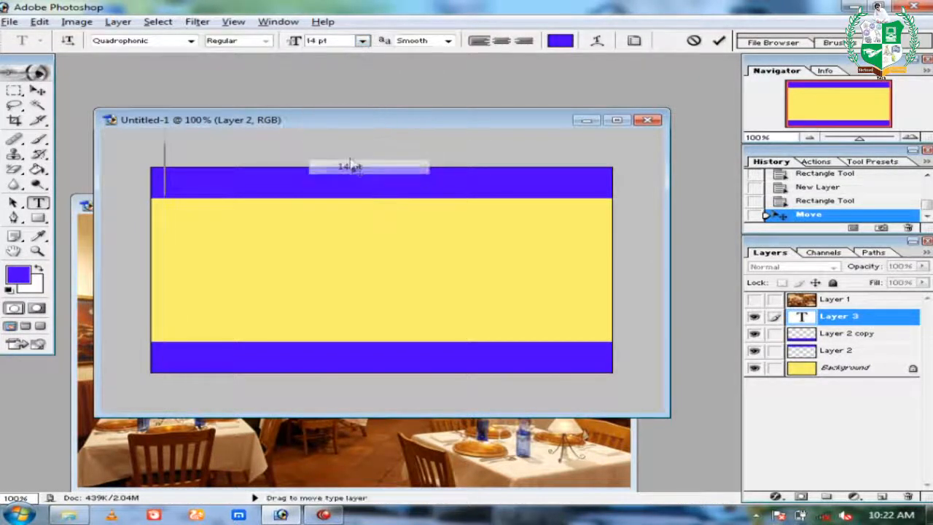
pyautogui.click(362, 40)
pyautogui.click(349, 196)
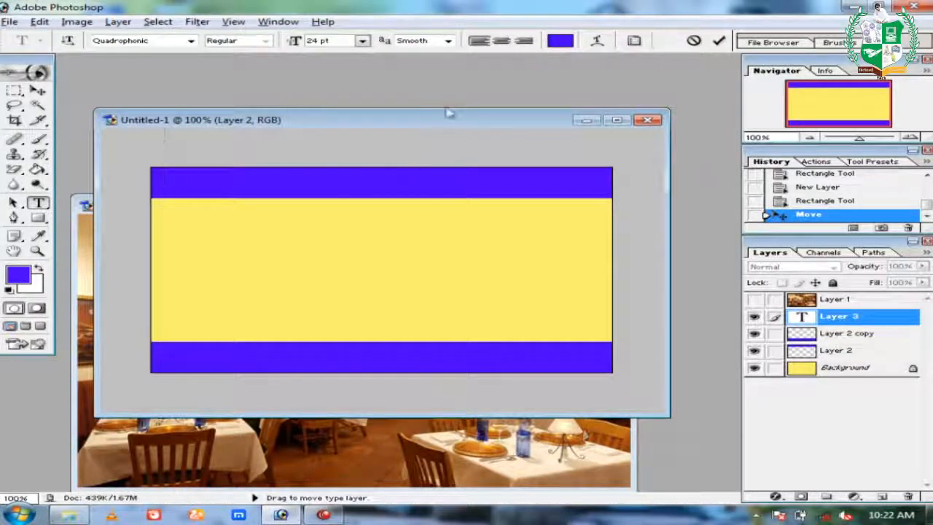
pyautogui.click(363, 40)
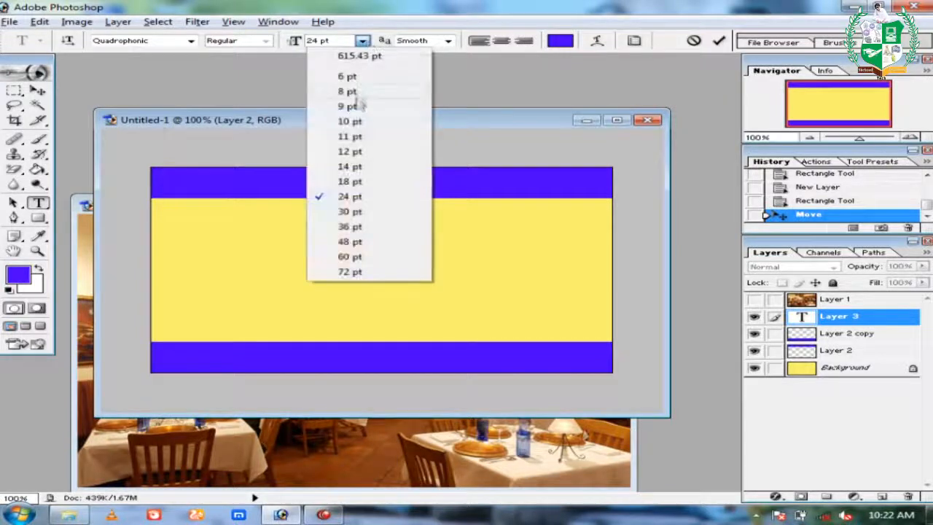
pyautogui.click(357, 121)
pyautogui.click(561, 40)
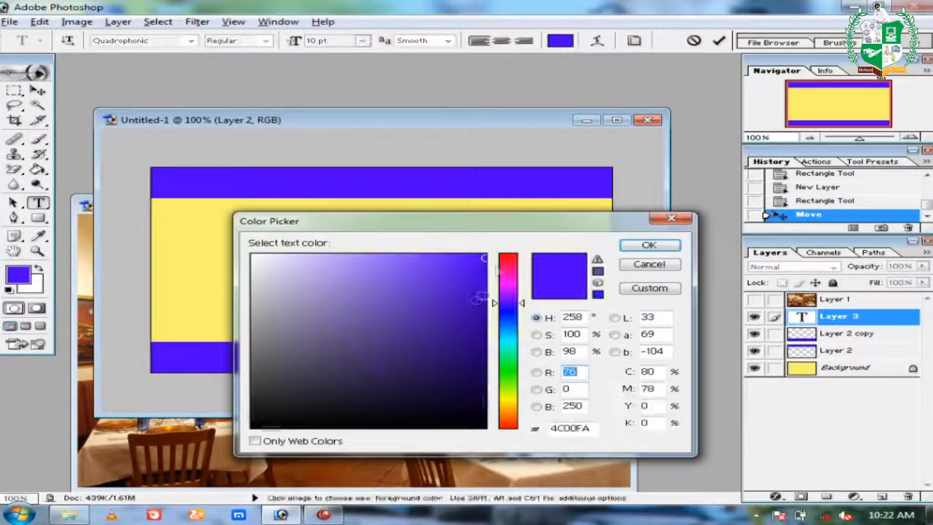
pyautogui.click(508, 254)
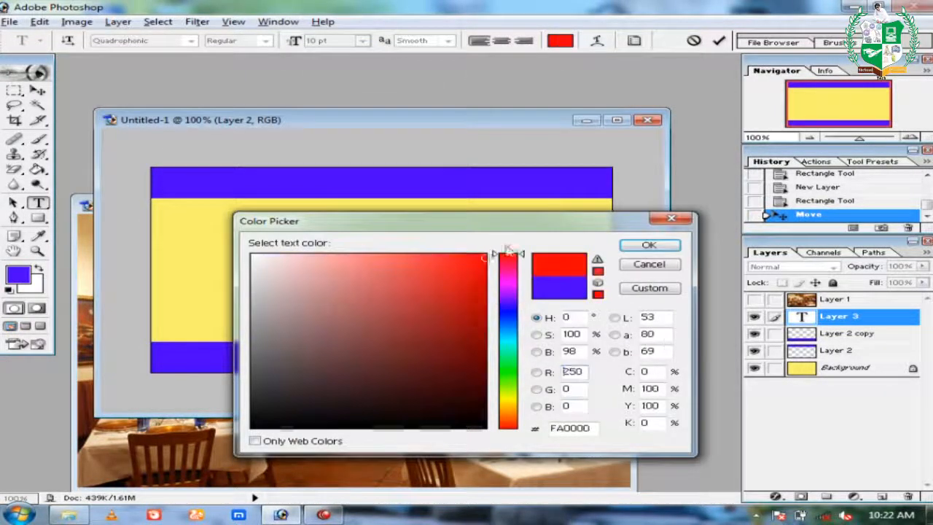
pyautogui.click(640, 248)
pyautogui.write('ICEL')
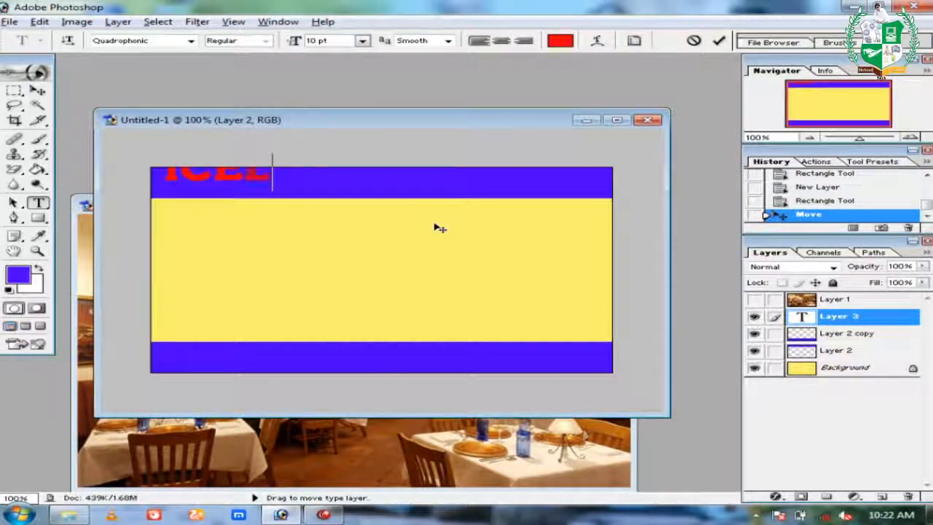
pyautogui.write(' COLLEGE SH')
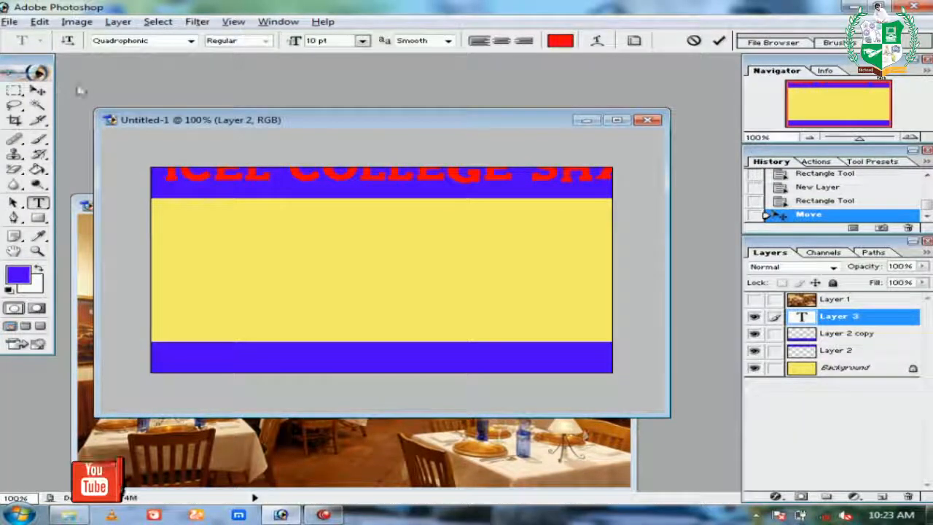
# Move the red title onto the card and change its font to Rockwell.
pyautogui.click(38, 91)
pyautogui.moveTo(379, 184); pyautogui.dragTo(382, 231)
pyautogui.doubleClick(802, 317)
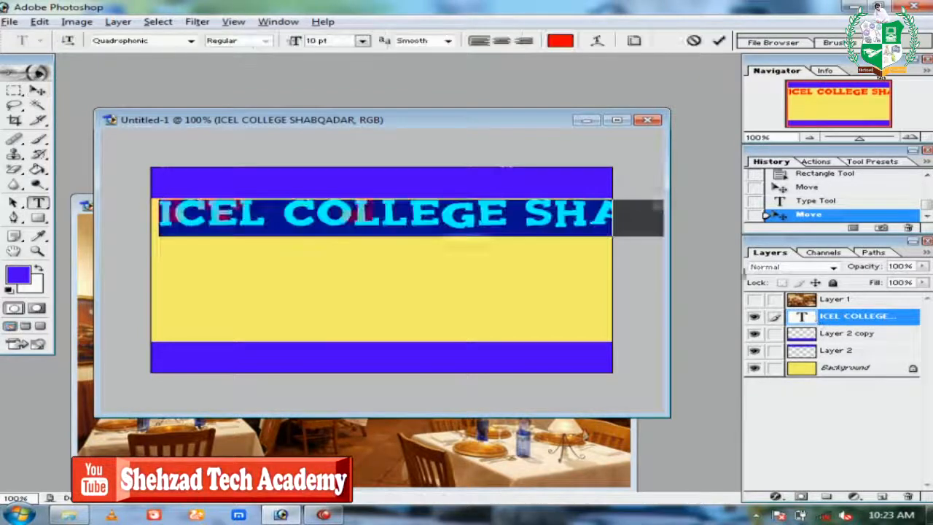
pyautogui.click(167, 41)
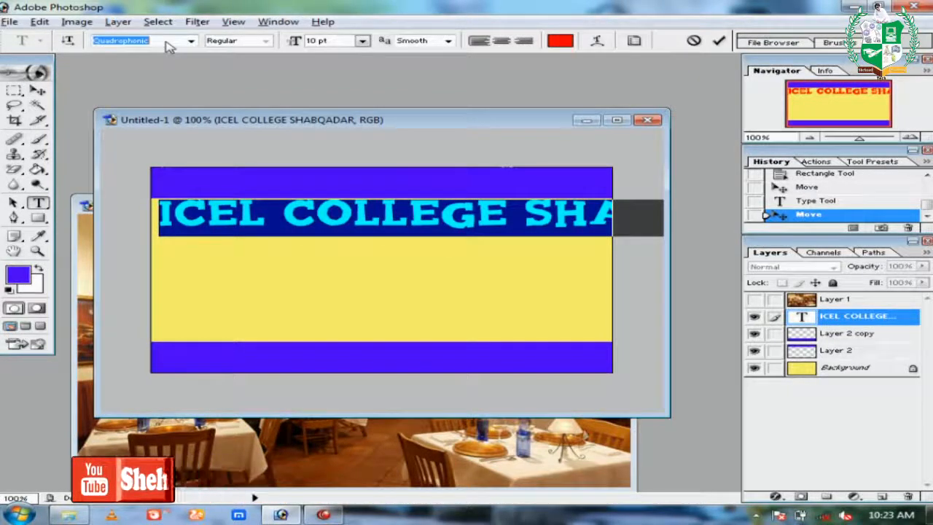
pyautogui.press('Down')
pyautogui.press('Down')
pyautogui.press('Down')
pyautogui.press('Down')
pyautogui.press('Down')
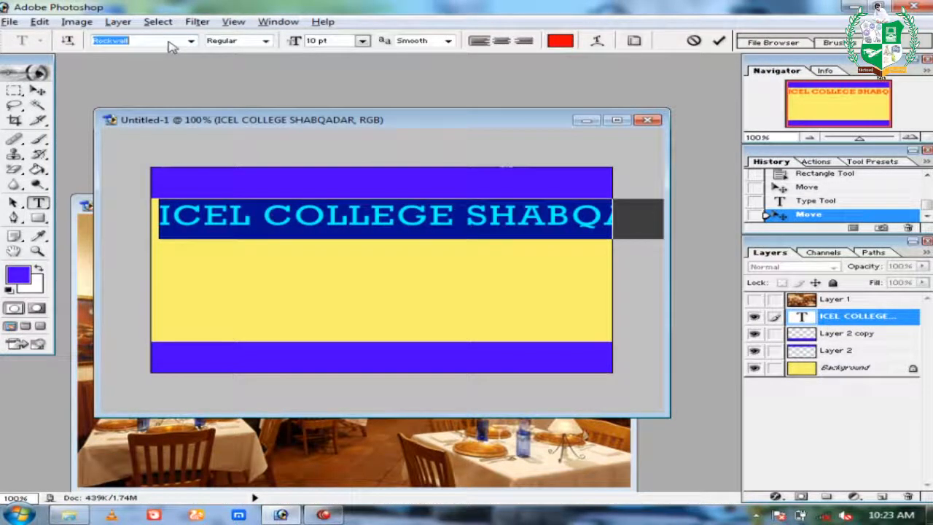
pyautogui.press('Down')
pyautogui.press('Down')
pyautogui.press('Down')
pyautogui.press('Down')
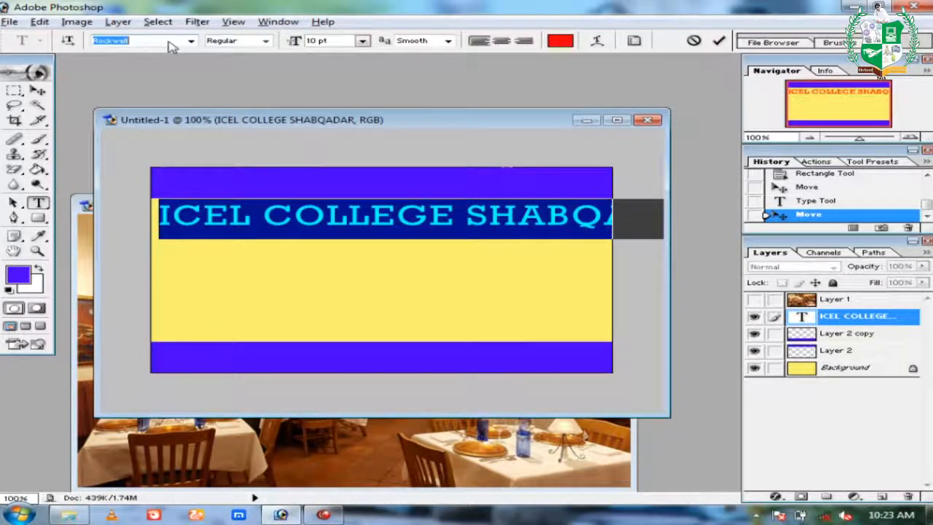
pyautogui.click(38, 91)
# Scale and position the title so it fills the top blue band.
pyautogui.moveTo(158, 205); pyautogui.dragTo(241, 207)
pyautogui.press('Return')
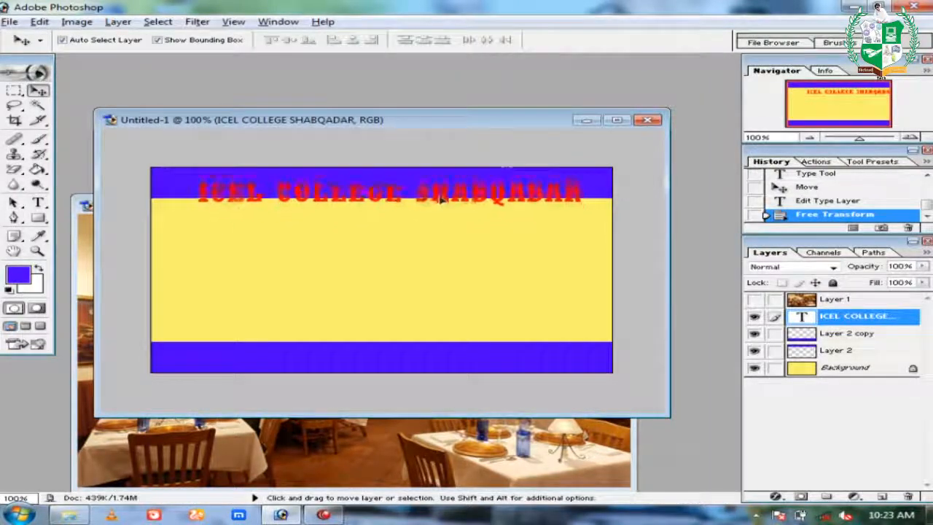
pyautogui.moveTo(443, 187); pyautogui.dragTo(444, 187)
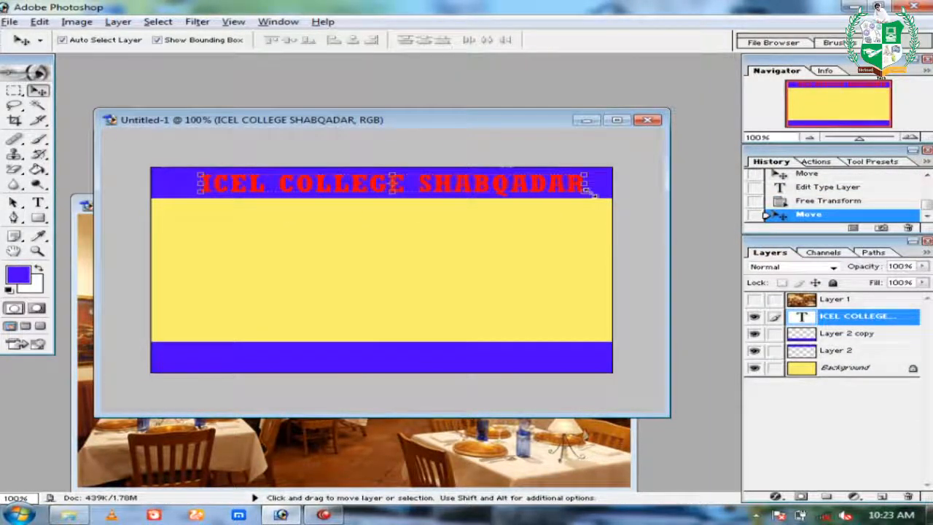
pyautogui.click(592, 192)
pyautogui.moveTo(604, 195); pyautogui.dragTo(596, 172)
pyautogui.press('Return')
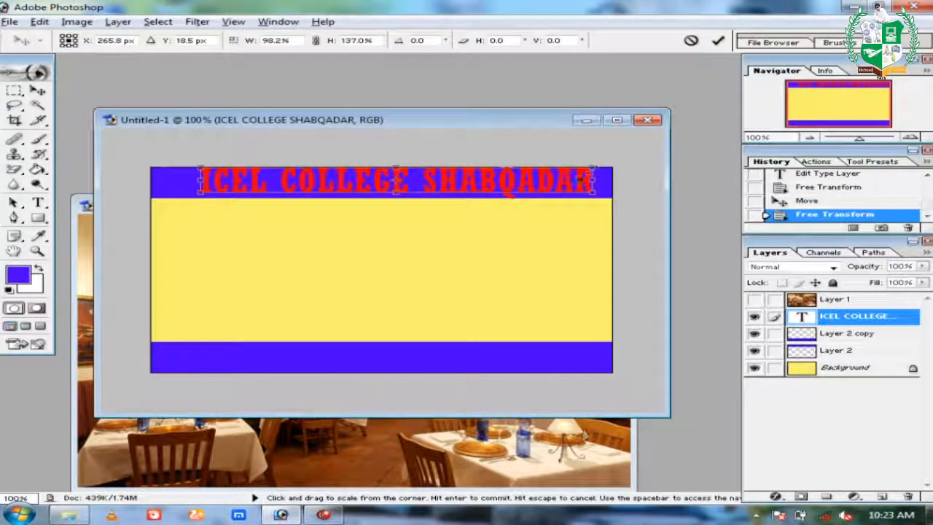
pyautogui.press('Return')
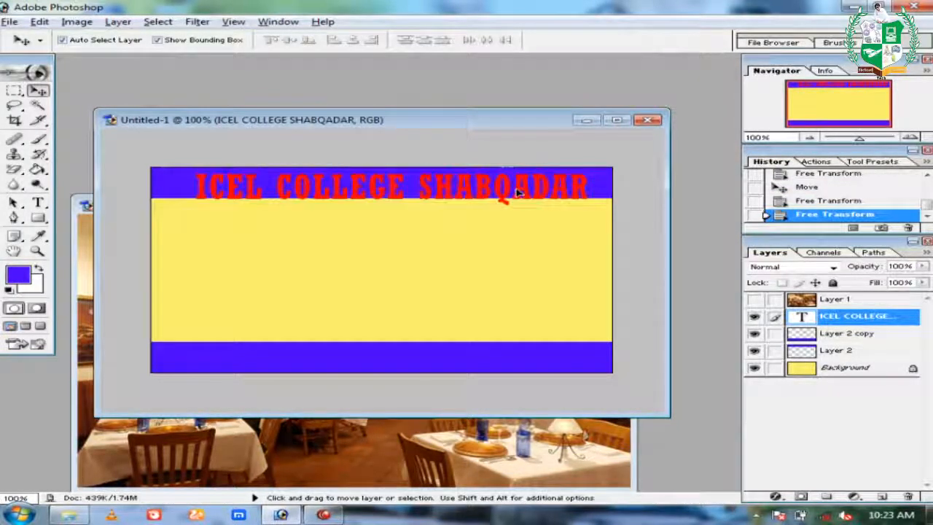
pyautogui.moveTo(517, 192); pyautogui.dragTo(516, 192)
pyautogui.hotkey('ctrl', 't')
pyautogui.press('Return')
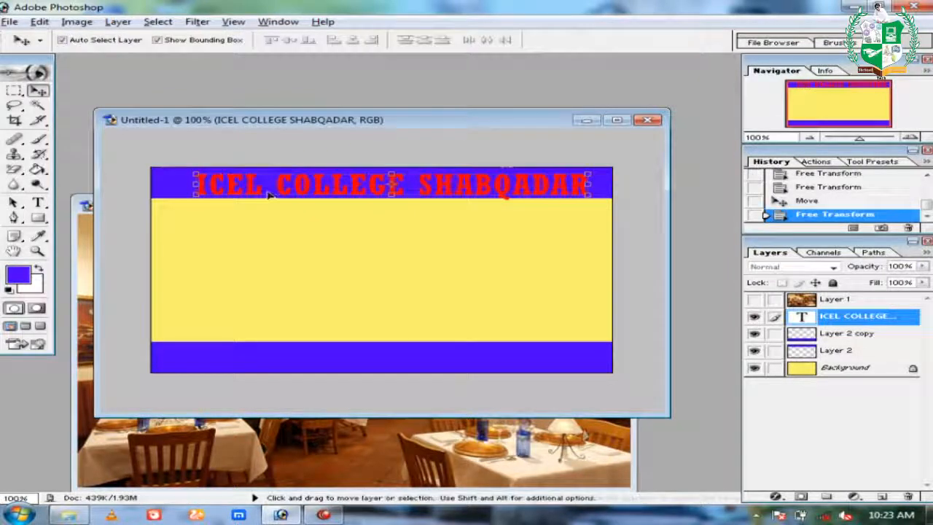
# Make the word ICEL in the title 14 pt.
pyautogui.doubleClick(801, 317)
pyautogui.doubleClick(263, 191)
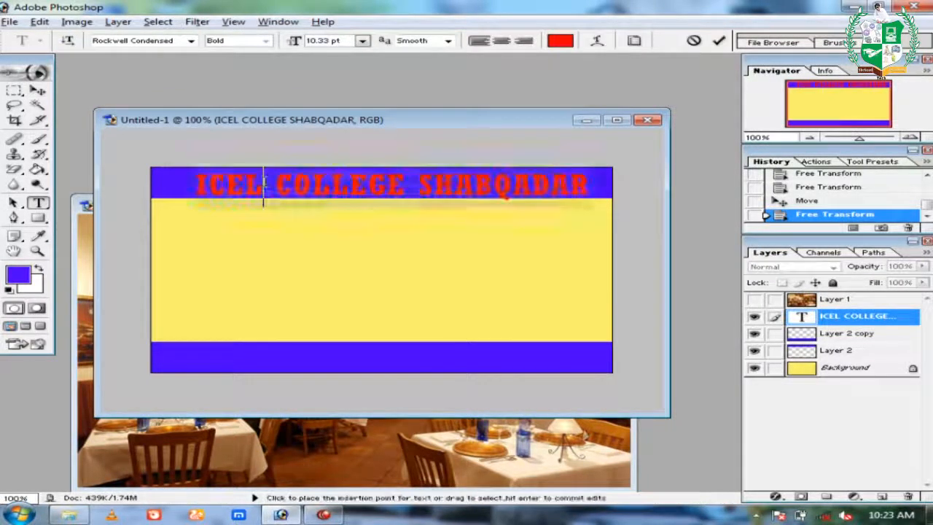
pyautogui.click(362, 42)
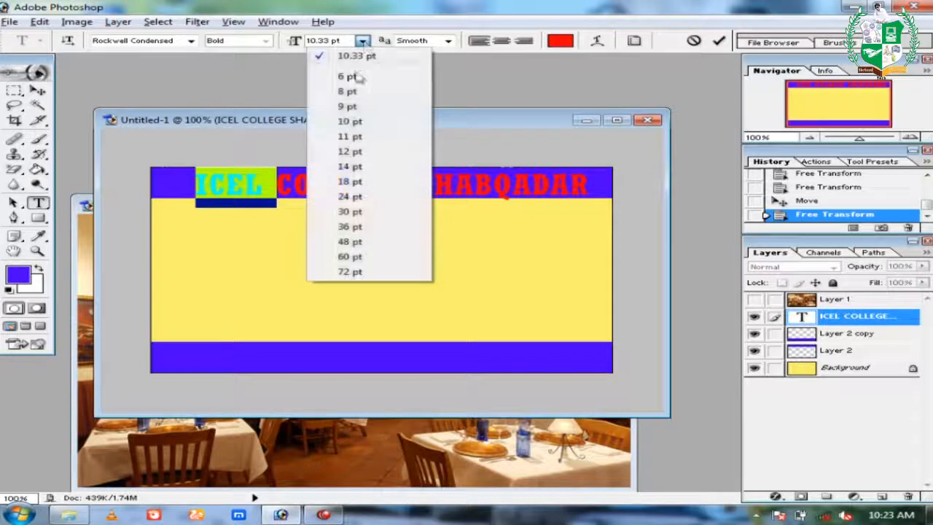
pyautogui.click(349, 181)
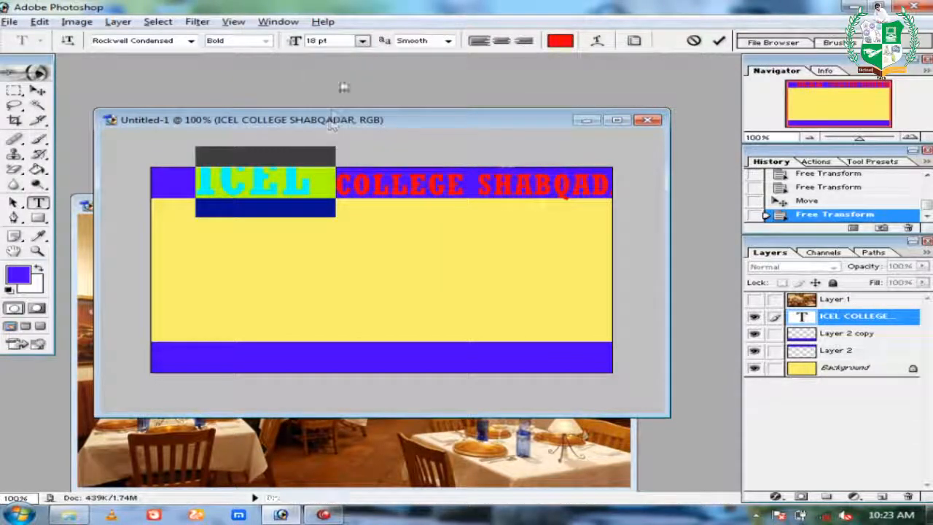
pyautogui.click(363, 41)
pyautogui.click(357, 167)
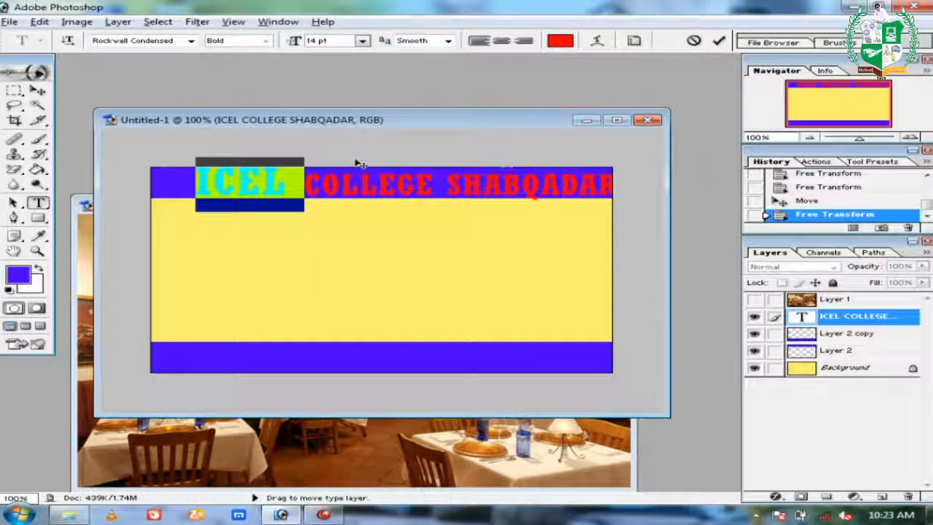
# Shift the title left along the top band and bring up the Open dialog.
pyautogui.click(38, 90)
pyautogui.moveTo(310, 184); pyautogui.dragTo(278, 186)
pyautogui.moveTo(275, 187); pyautogui.dragTo(278, 188)
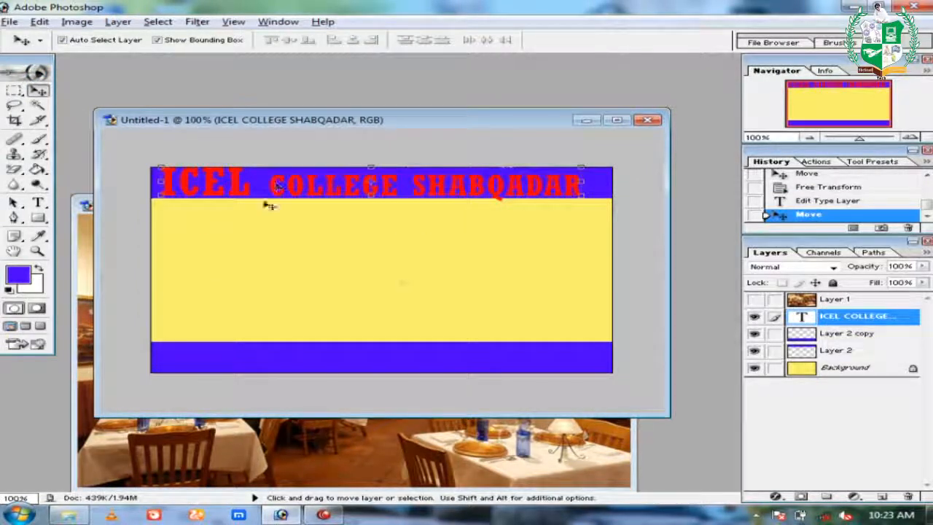
pyautogui.hotkey('ctrl', 'o')
# Open IMG_7343 and cut the head area out onto its own layer.
pyautogui.click(390, 149)
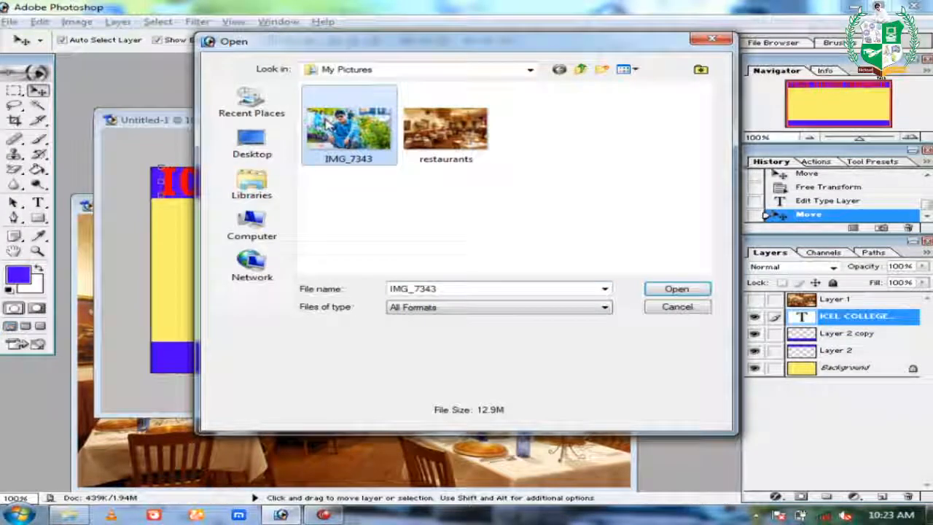
pyautogui.doubleClick(328, 126)
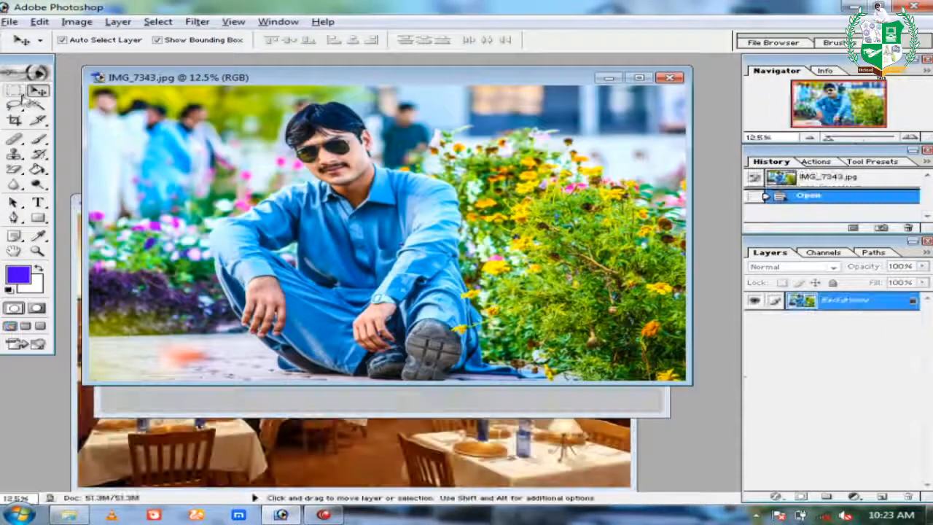
pyautogui.click(14, 90)
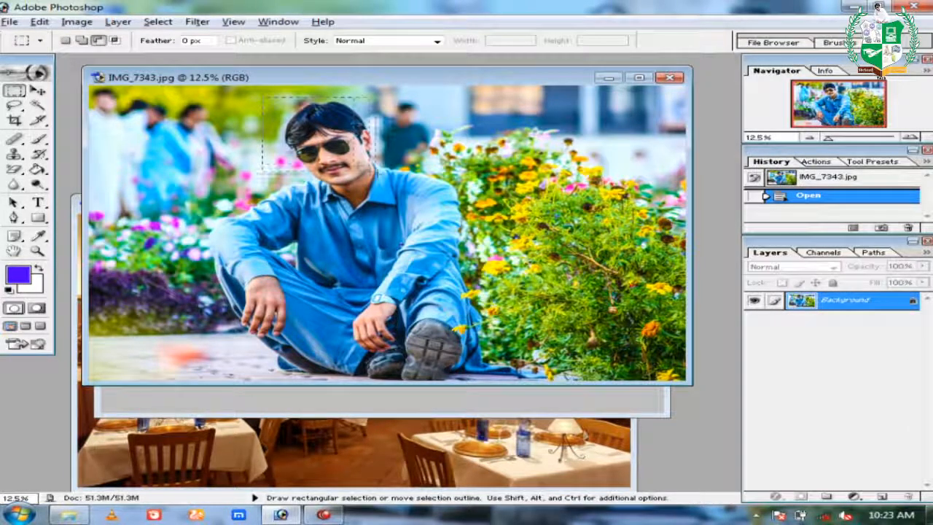
pyautogui.moveTo(390, 188); pyautogui.dragTo(398, 193)
pyautogui.hotkey('ctrl', 'x')
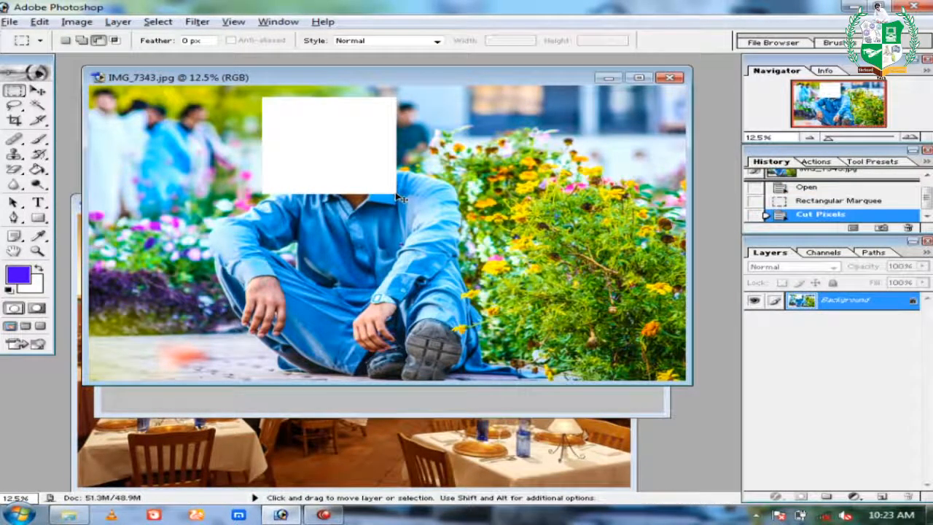
pyautogui.hotkey('ctrl', 'v')
# Move the head layer into the card and resize it.
pyautogui.press('v')
pyautogui.moveTo(393, 193); pyautogui.dragTo(481, 395)
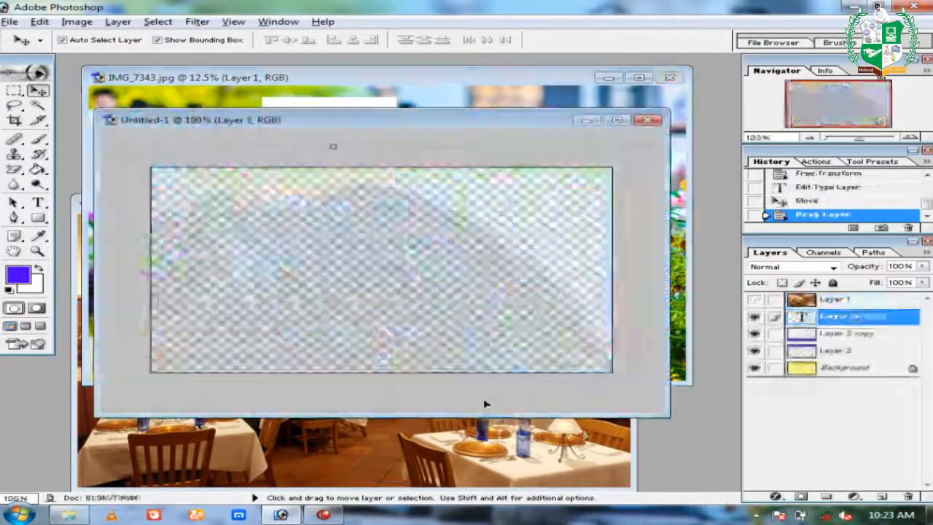
pyautogui.press('z')
pyautogui.keyDown('alt'); pyautogui.click(471, 295); pyautogui.keyUp('alt')
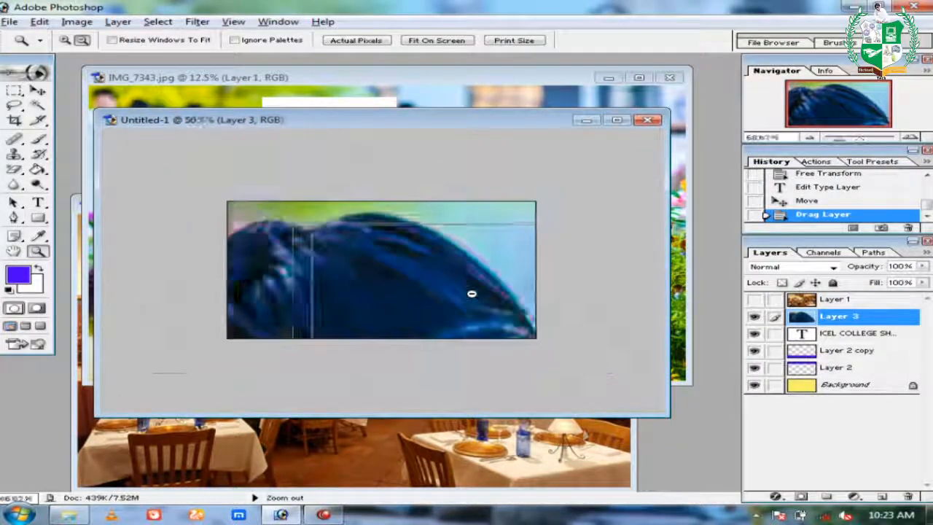
pyautogui.keyDown('alt'); pyautogui.click(471, 294); pyautogui.keyUp('alt')
pyautogui.keyDown('alt'); pyautogui.click(471, 294); pyautogui.keyUp('alt')
pyautogui.press('v')
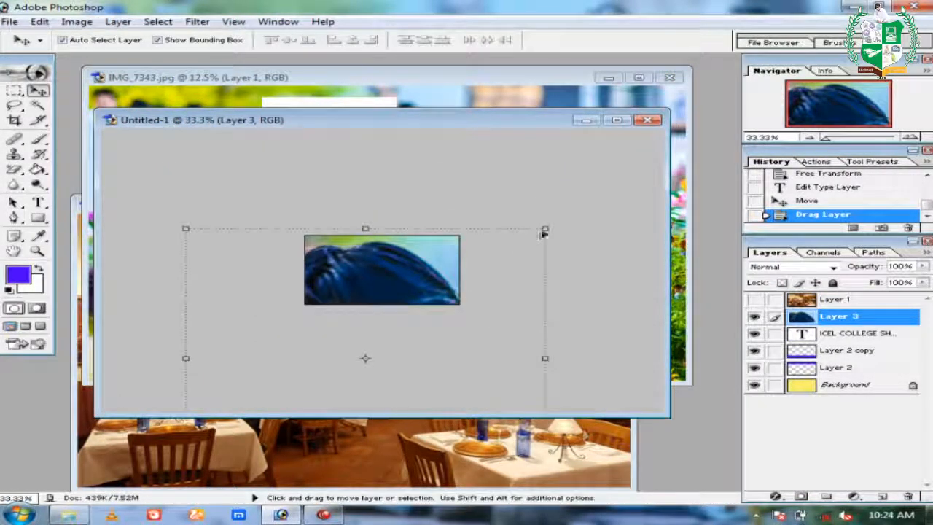
pyautogui.moveTo(545, 229); pyautogui.dragTo(386, 350)
pyautogui.press('Return')
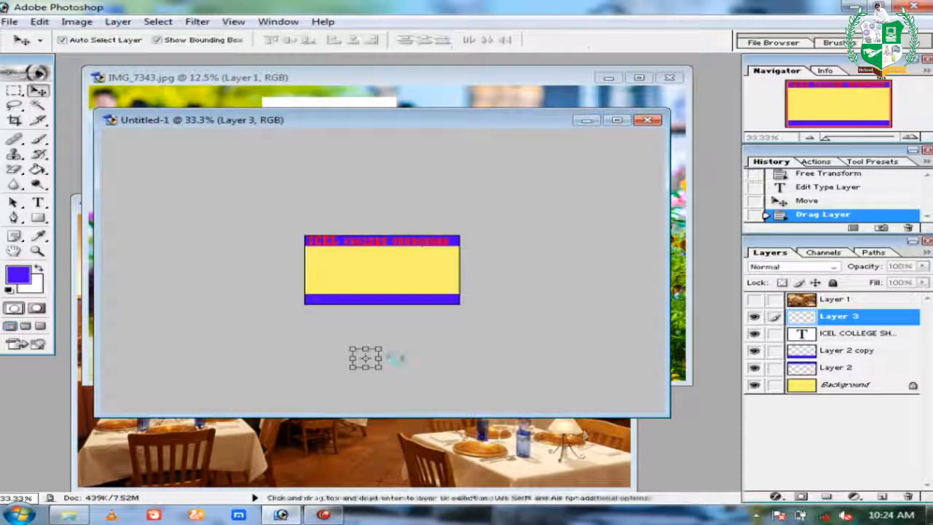
pyautogui.moveTo(378, 350); pyautogui.dragTo(438, 272)
pyautogui.press('Return')
pyautogui.press('Return')
pyautogui.press('Return')
# Place the photo at the yellow area's top-right and stretch its height.
pyautogui.press('z')
pyautogui.click(434, 278)
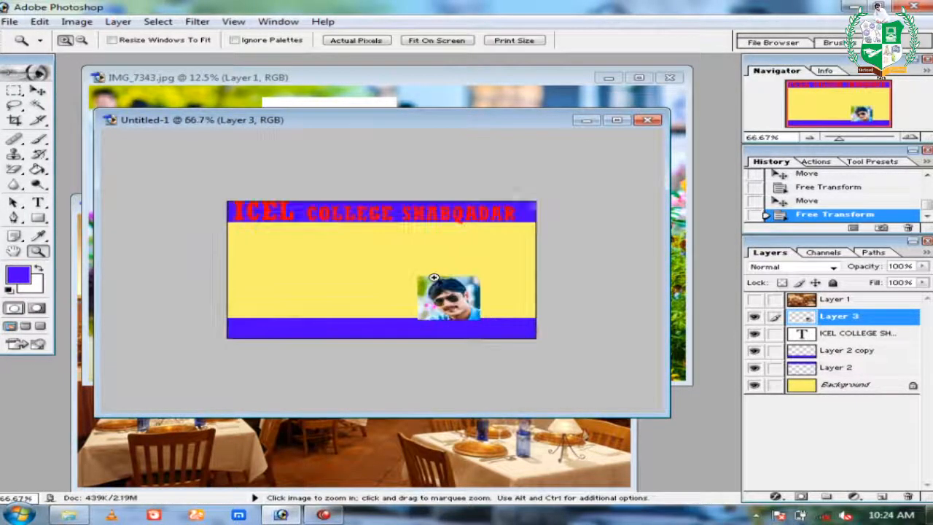
pyautogui.click(396, 289)
pyautogui.press('v')
pyautogui.moveTo(473, 313); pyautogui.dragTo(518, 288)
pyautogui.hotkey('ctrl', 't')
pyautogui.press('Return')
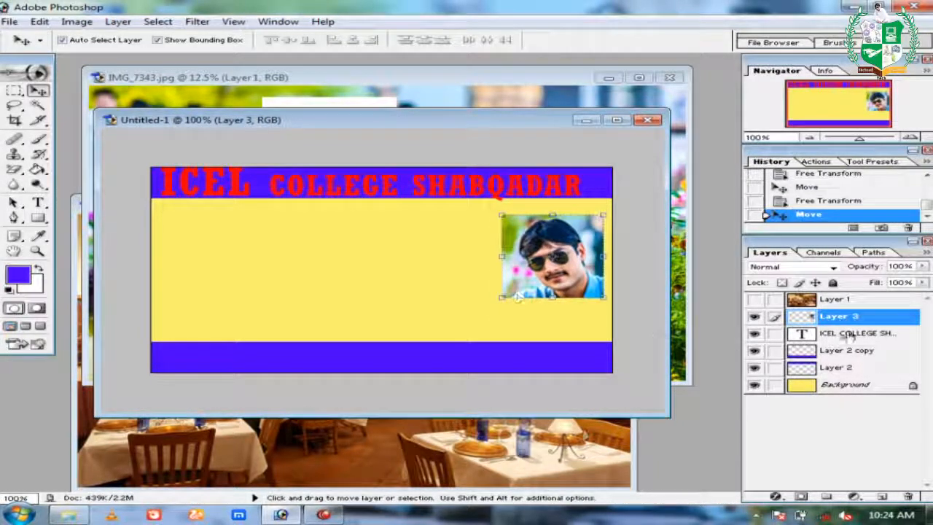
# Add a 5 px stroke in the card's blue around the photo on Layer 3.
pyautogui.doubleClick(913, 323)
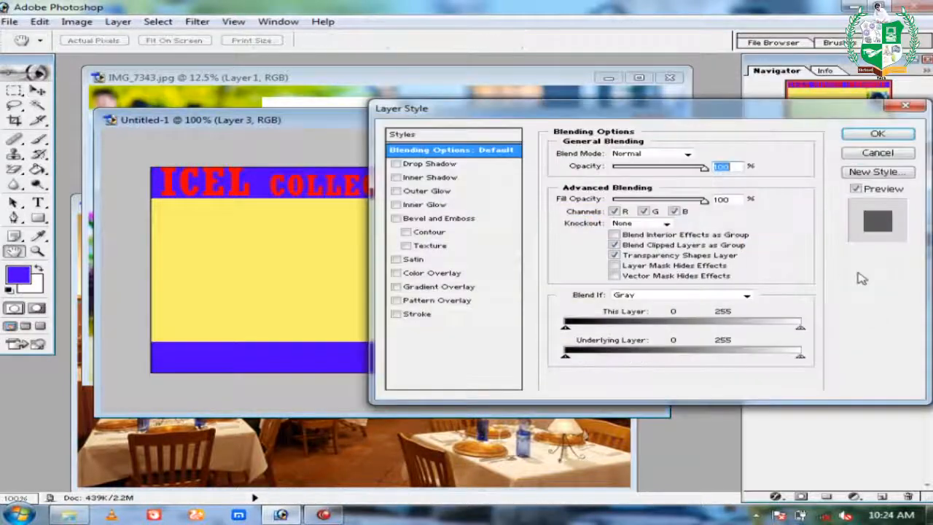
pyautogui.click(420, 313)
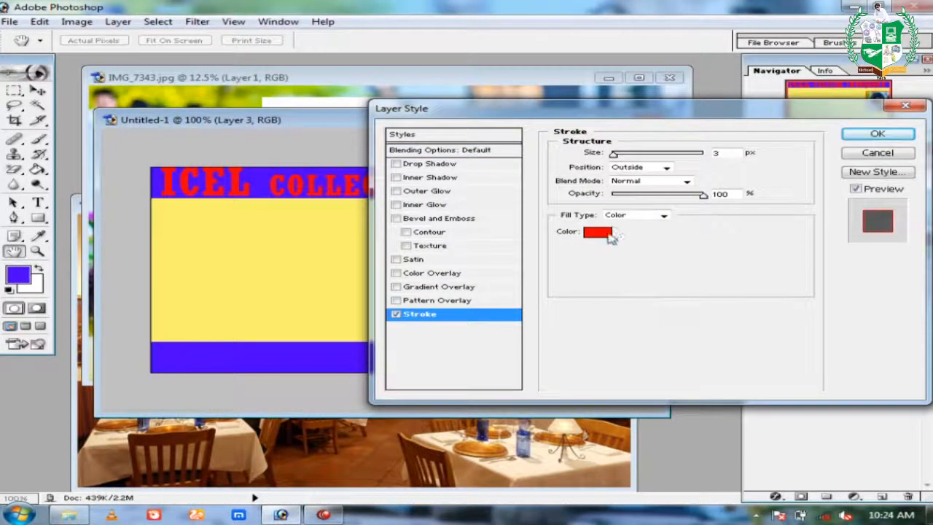
pyautogui.click(608, 234)
pyautogui.click(263, 181)
pyautogui.click(648, 244)
pyautogui.moveTo(502, 311); pyautogui.dragTo(494, 250)
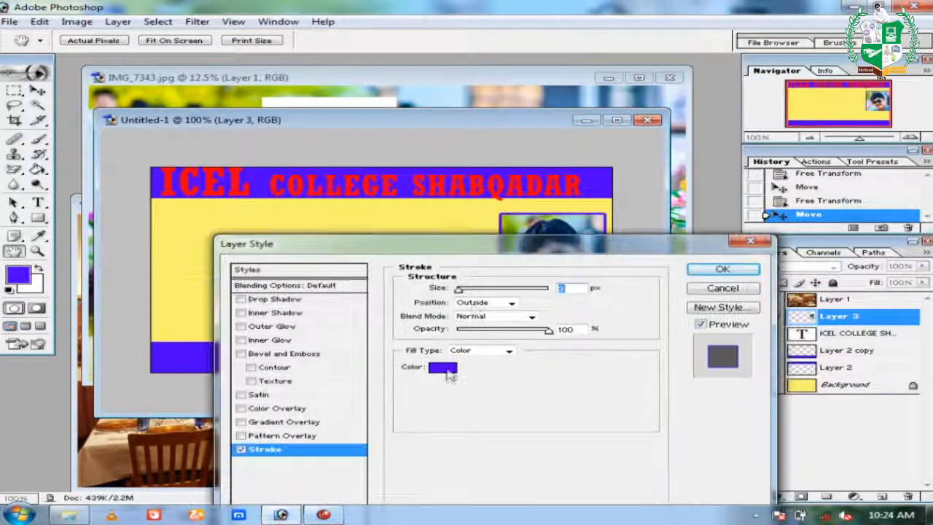
pyautogui.moveTo(460, 290); pyautogui.dragTo(462, 293)
pyautogui.click(724, 269)
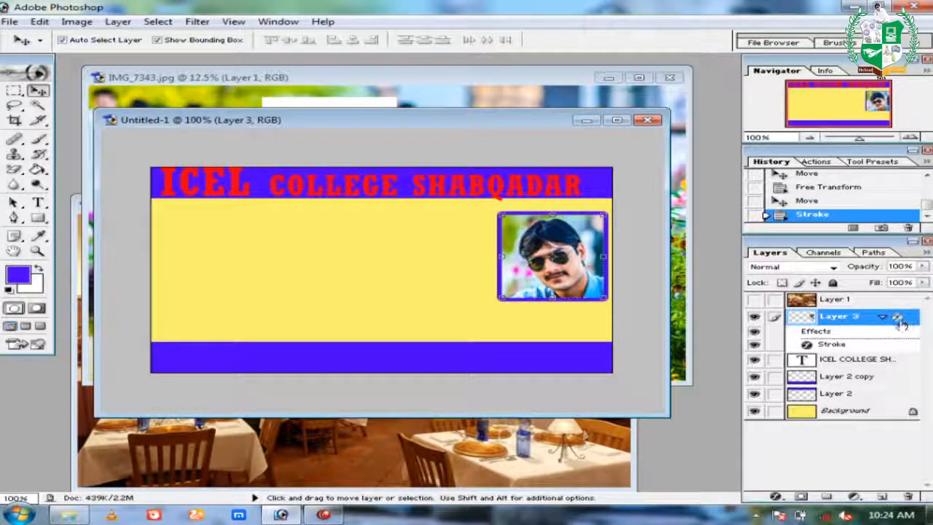
# Change the photo's stroke colour from blue to white.
pyautogui.doubleClick(898, 318)
pyautogui.click(263, 449)
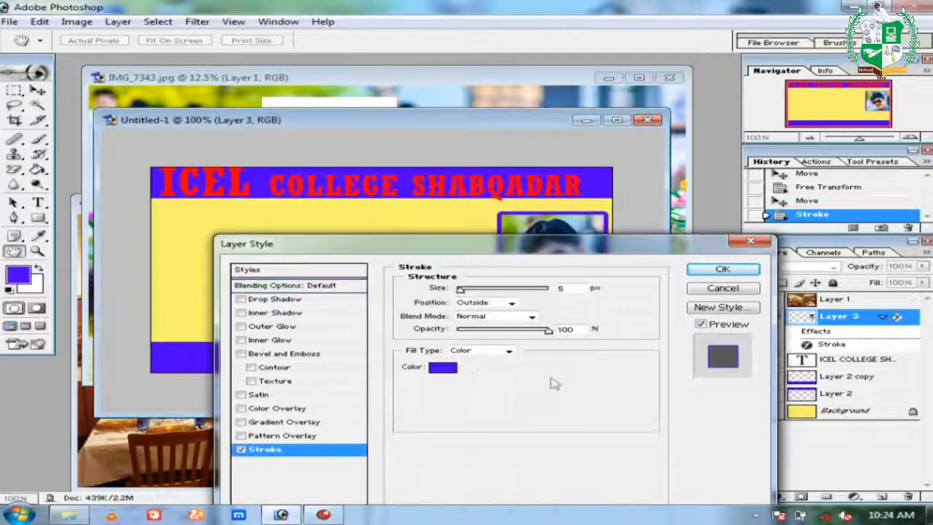
pyautogui.click(447, 371)
pyautogui.moveTo(435, 362); pyautogui.dragTo(251, 254)
pyautogui.moveTo(496, 223); pyautogui.dragTo(499, 269)
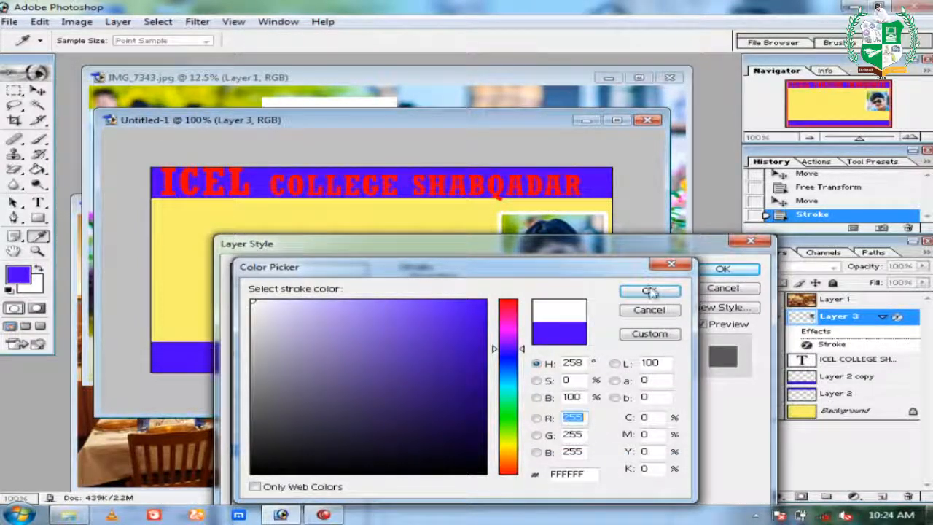
pyautogui.click(649, 291)
pyautogui.click(722, 268)
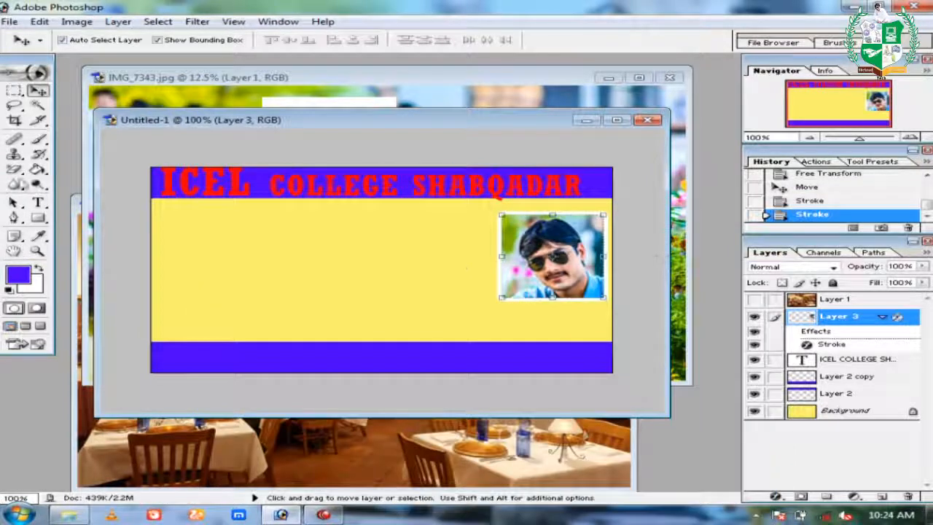
# Type the labels Name and f/name on separate lines below ICEL, then start the next label line.
pyautogui.click(38, 203)
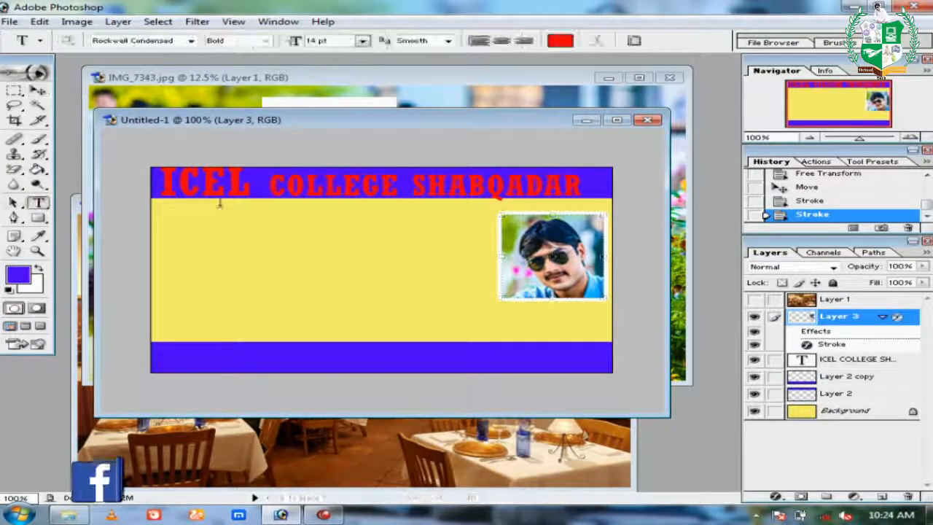
pyautogui.click(175, 217)
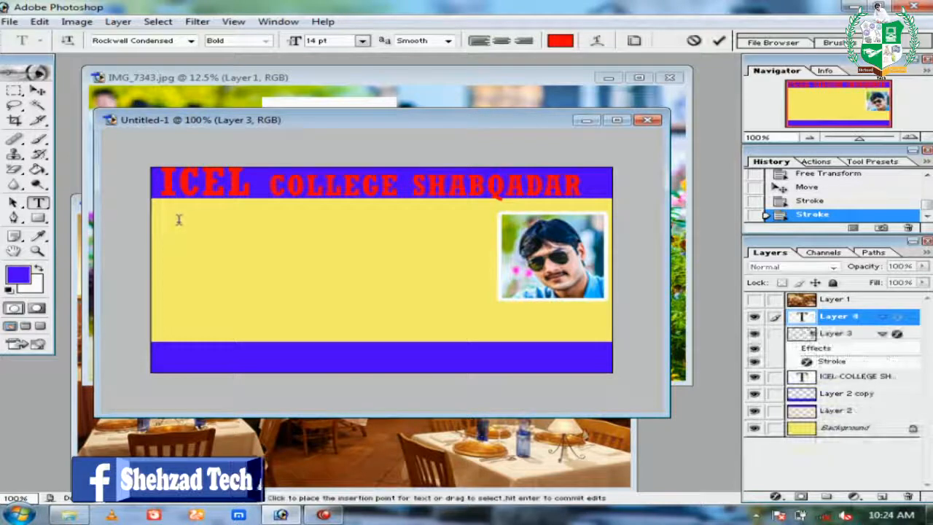
pyautogui.write('NAme')
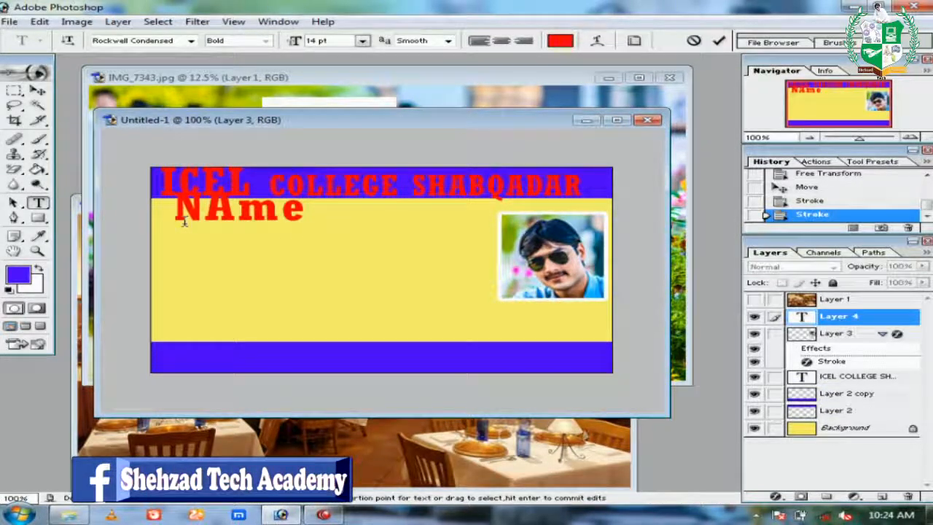
pyautogui.press('BackSpace')
pyautogui.press('BackSpace')
pyautogui.press('BackSpace')
pyautogui.write('a')
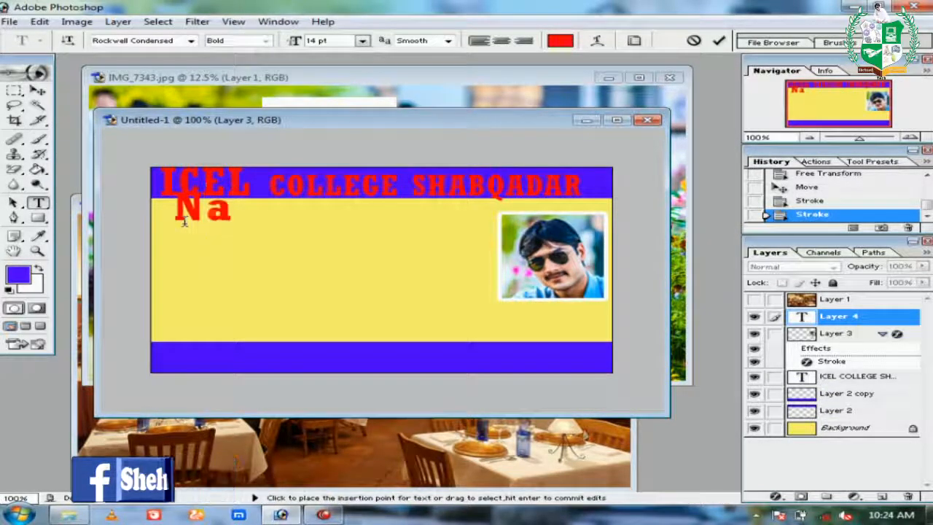
pyautogui.write('me')
pyautogui.press('Return')
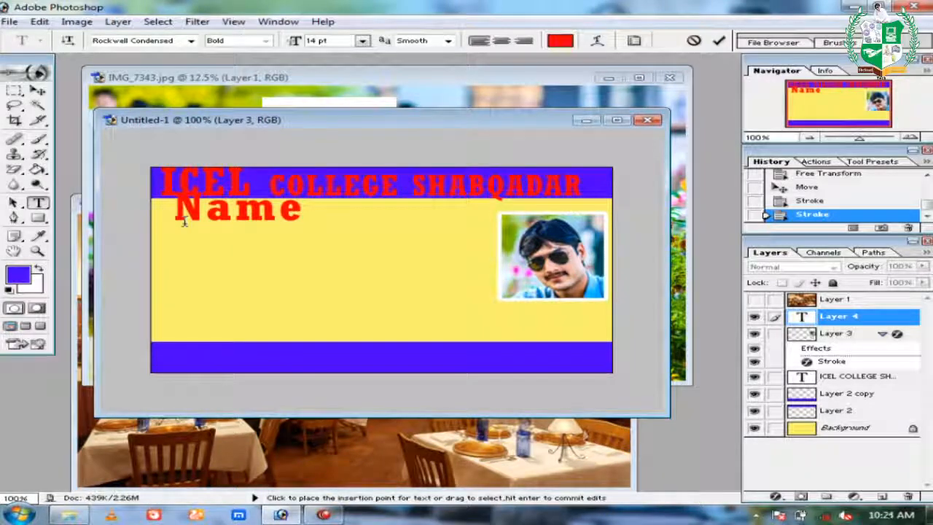
pyautogui.write('f/name')
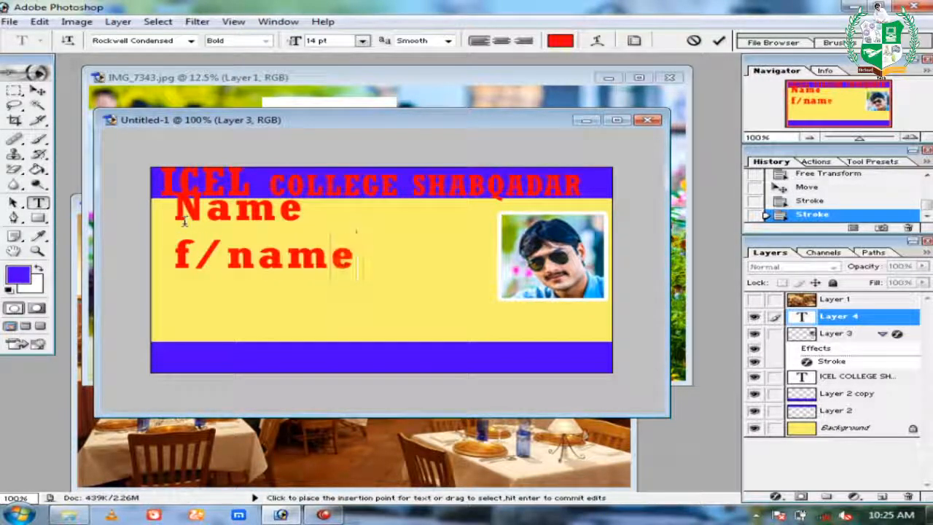
pyautogui.press('Return')
pyautogui.write('class')
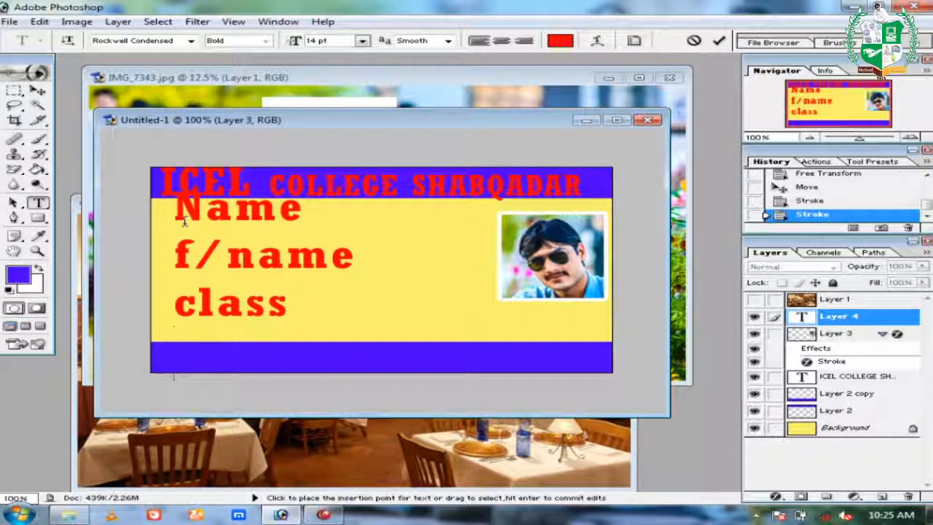
pyautogui.write('roll no')
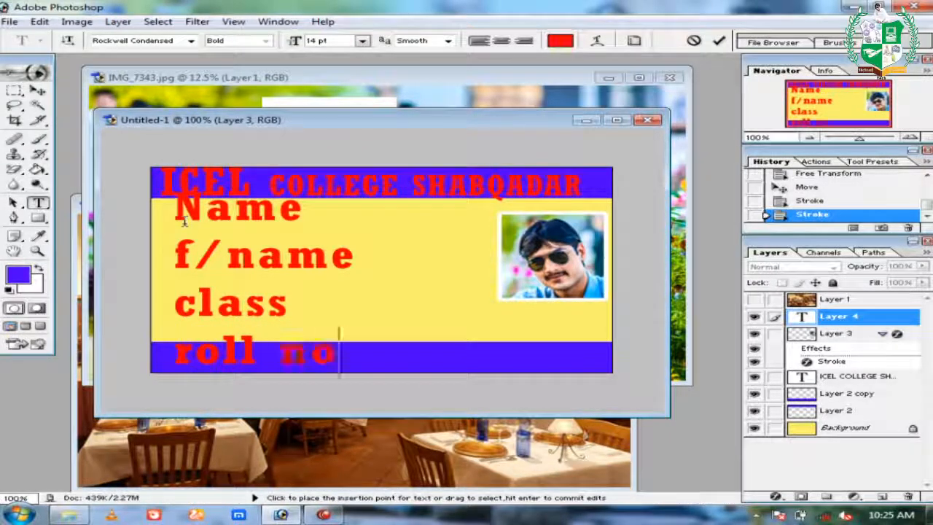
pyautogui.write('addre')
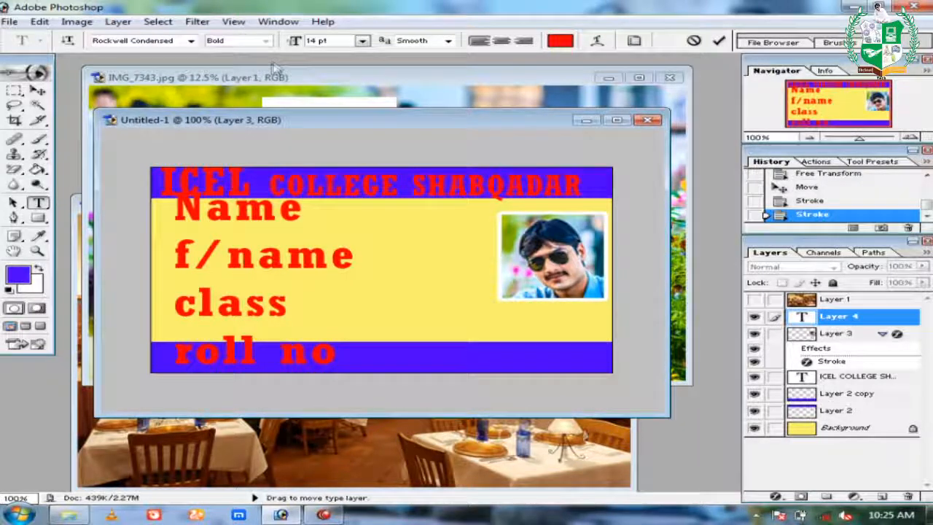
# Scale the label text block down, narrow it, and move it up-left into the yellow area.
pyautogui.click(38, 90)
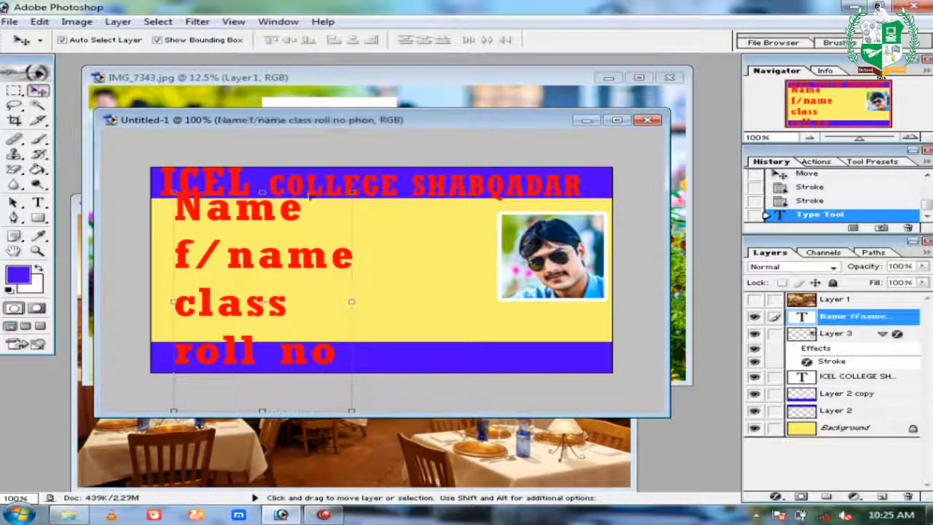
pyautogui.moveTo(349, 196); pyautogui.dragTo(309, 292)
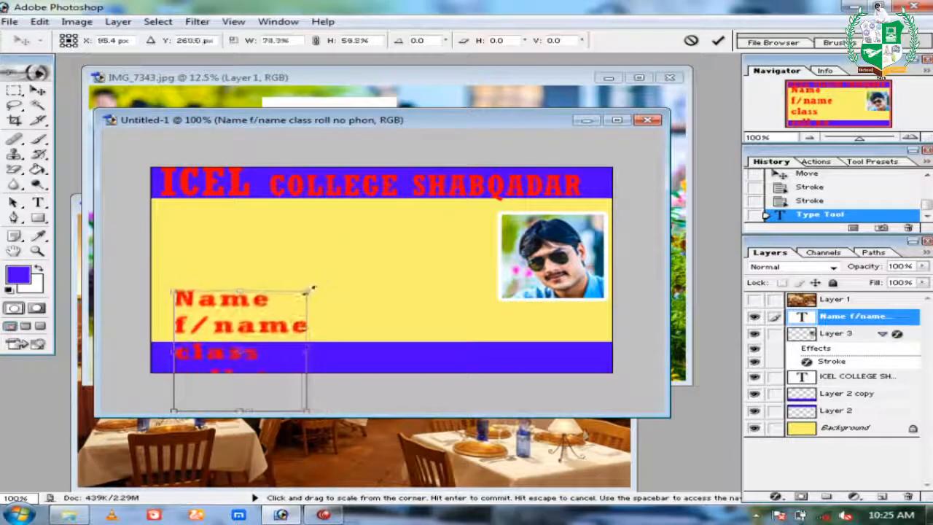
pyautogui.press('Return')
pyautogui.moveTo(298, 323); pyautogui.dragTo(272, 243)
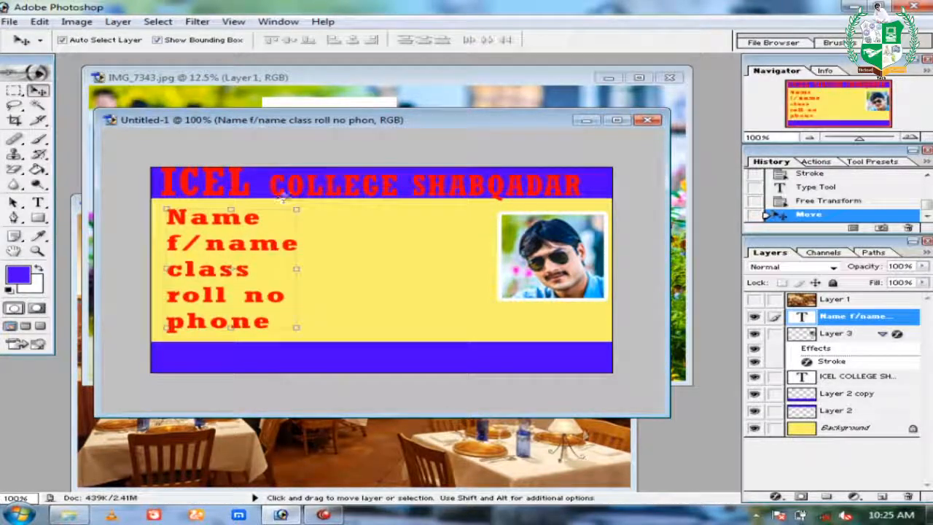
pyautogui.moveTo(295, 209); pyautogui.dragTo(267, 210)
pyautogui.press('Return')
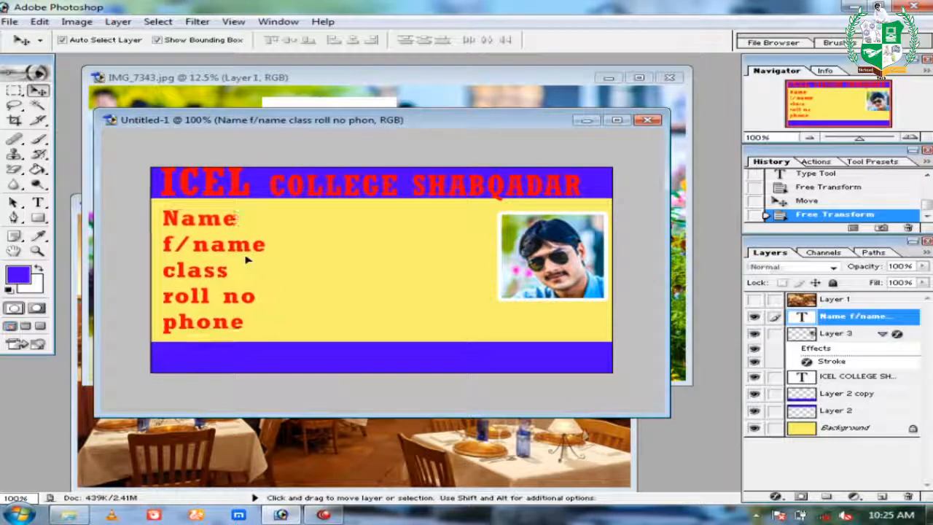
pyautogui.moveTo(250, 260); pyautogui.dragTo(247, 257)
# Set the Name, f/name, class, roll no and phone labels in Script MT Bold.
pyautogui.doubleClick(803, 318)
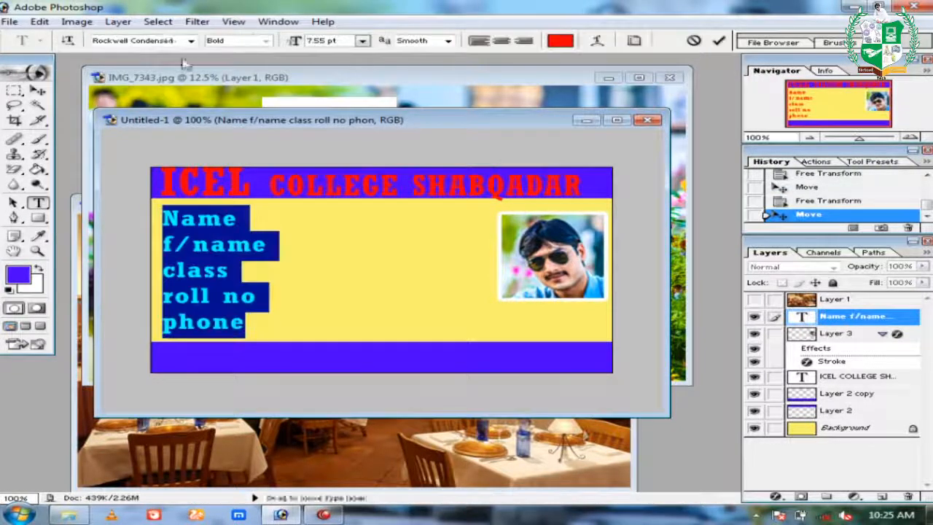
pyautogui.press('Down')
pyautogui.press('Down')
pyautogui.press('Down')
pyautogui.press('Down')
pyautogui.press('Down')
pyautogui.press('Down')
pyautogui.press('Down')
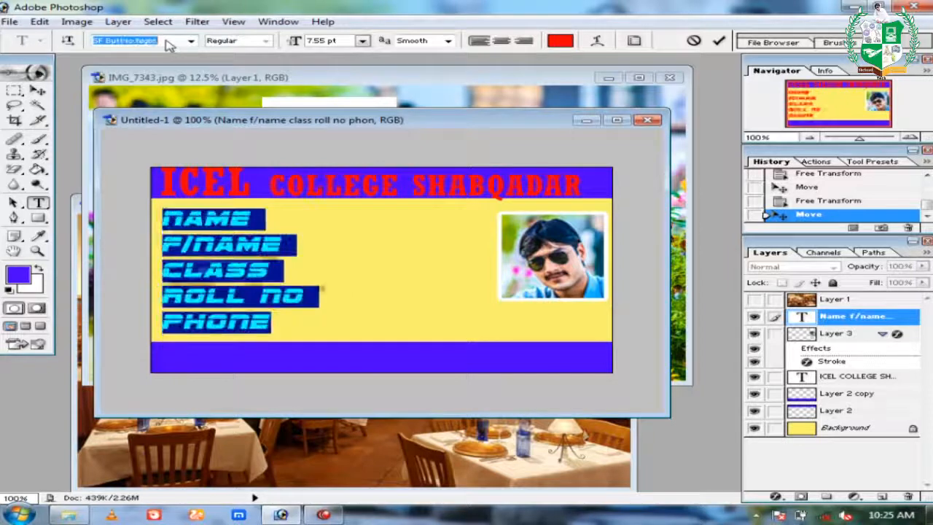
pyautogui.press('Down')
pyautogui.press('Down')
pyautogui.press('Down')
pyautogui.press('Down')
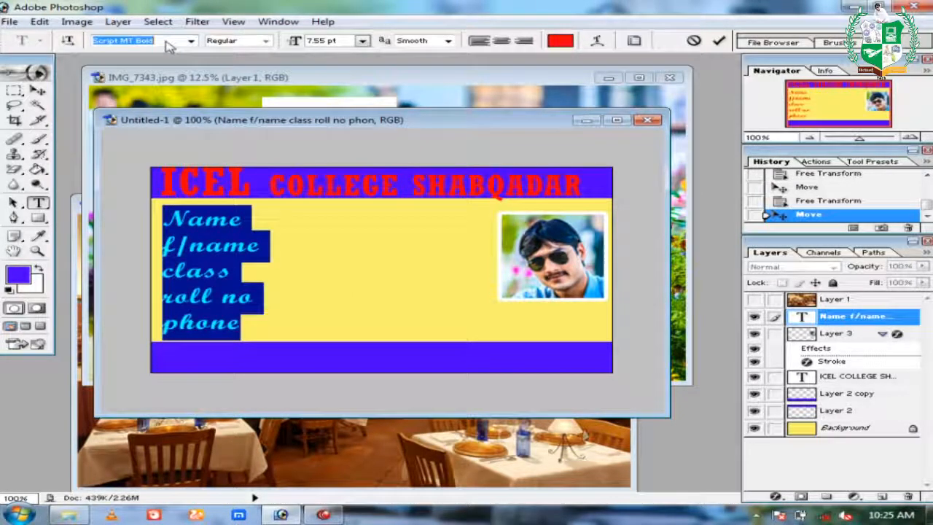
pyautogui.click(38, 90)
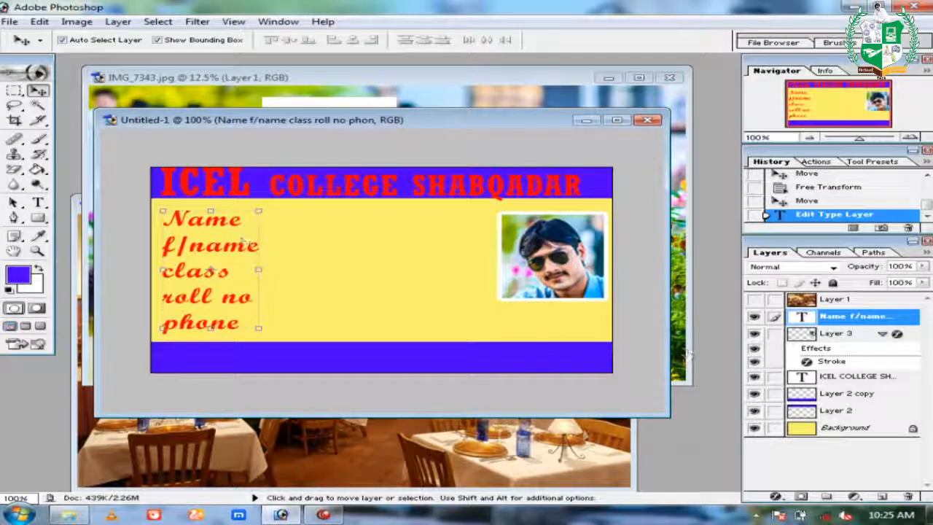
pyautogui.doubleClick(802, 318)
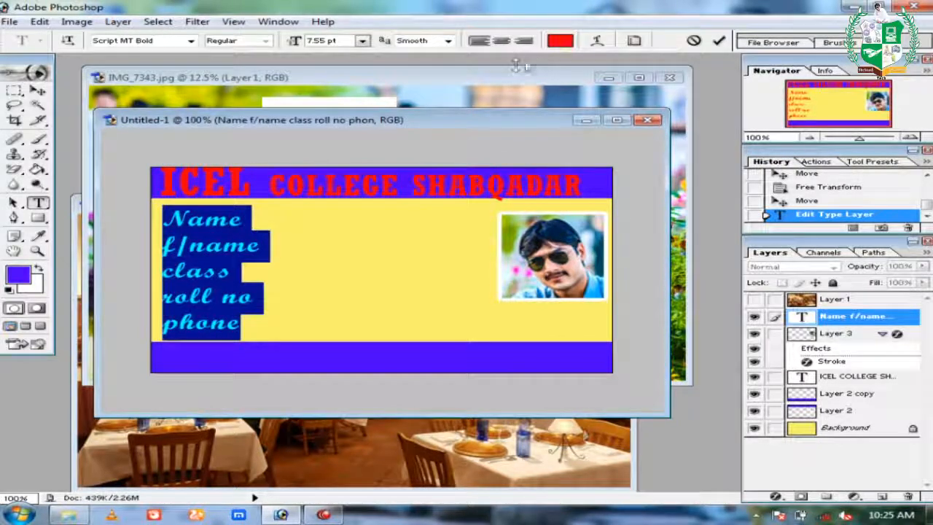
pyautogui.click(560, 40)
# Recolour the field label text black (#000000) through the Color Picker.
pyautogui.click(253, 302)
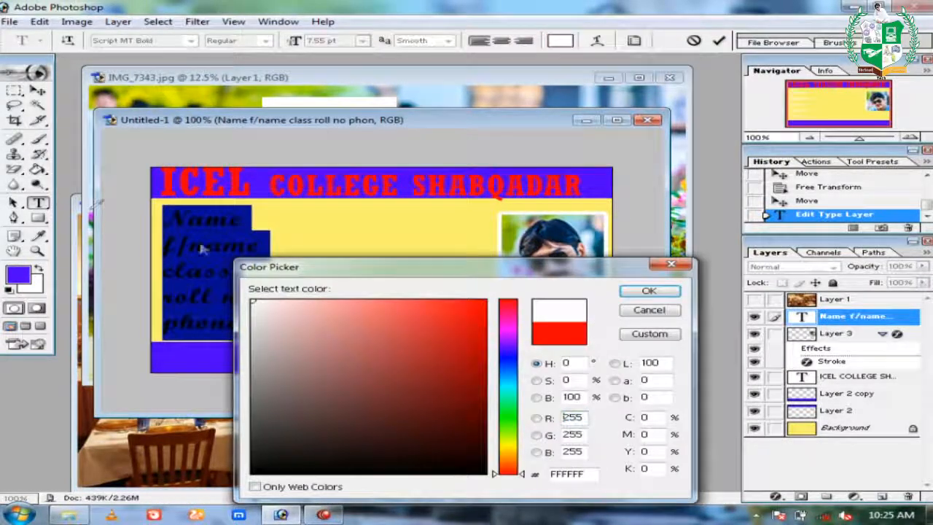
pyautogui.click(649, 293)
pyautogui.click(38, 91)
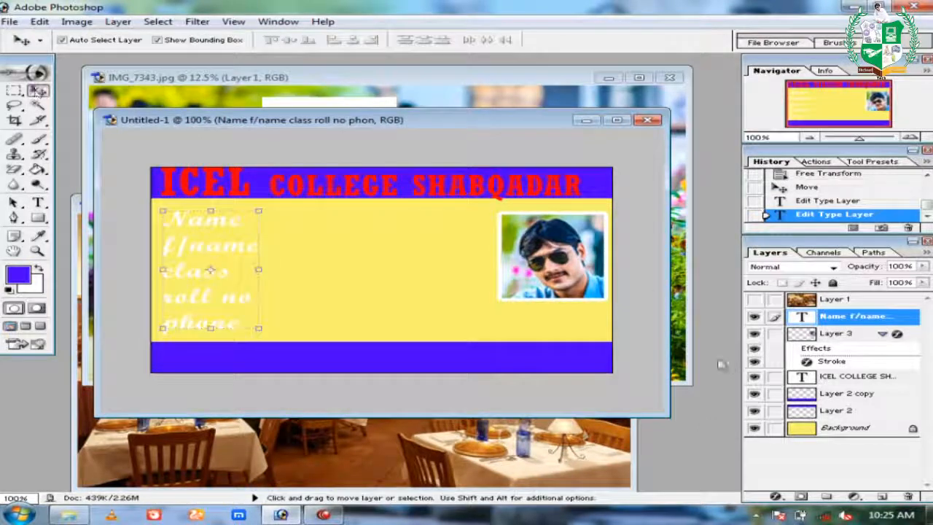
pyautogui.doubleClick(804, 318)
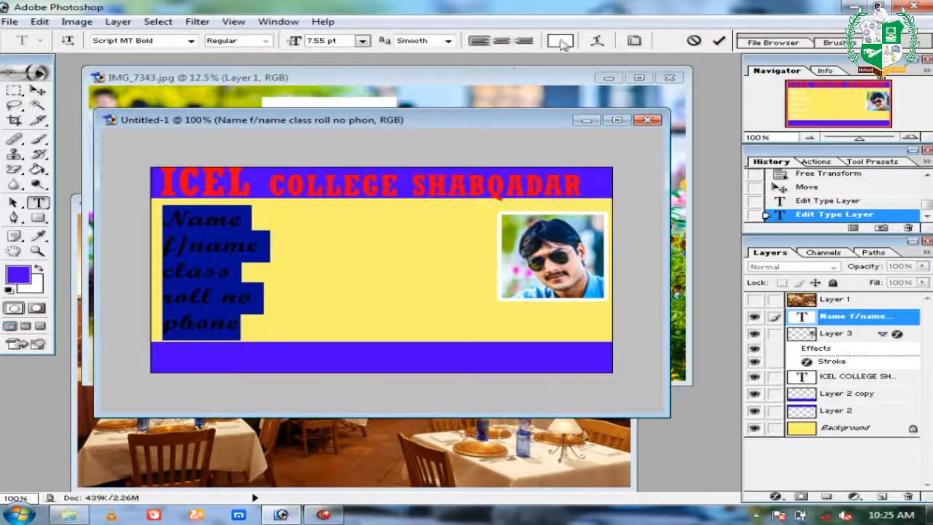
pyautogui.click(559, 40)
pyautogui.click(508, 417)
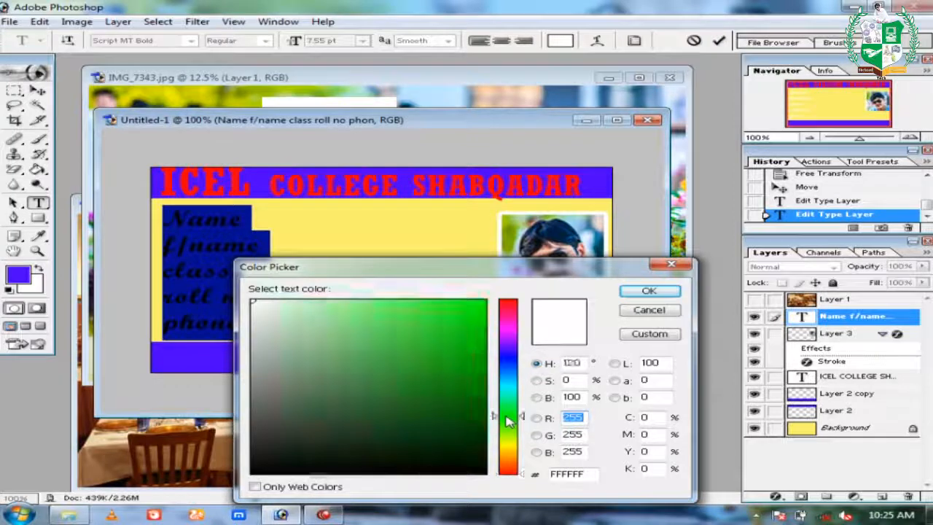
pyautogui.click(485, 472)
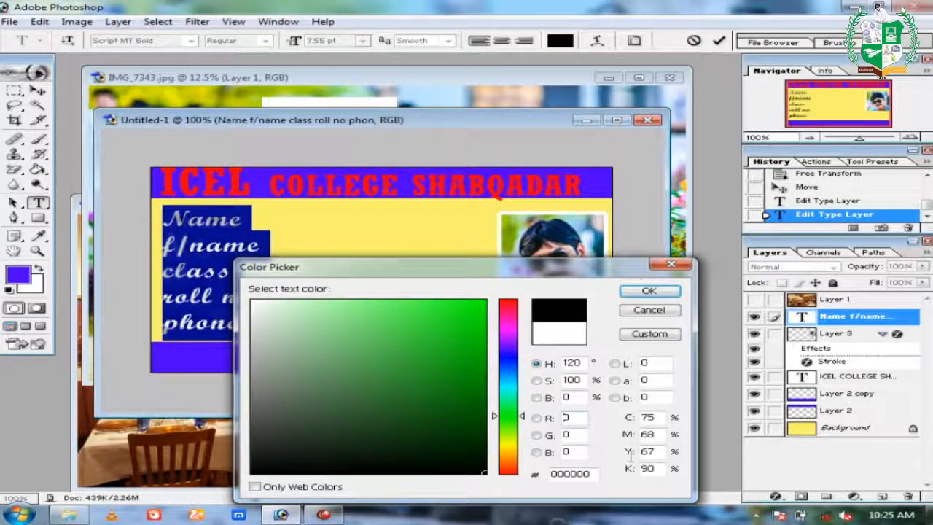
pyautogui.click(646, 292)
pyautogui.click(38, 91)
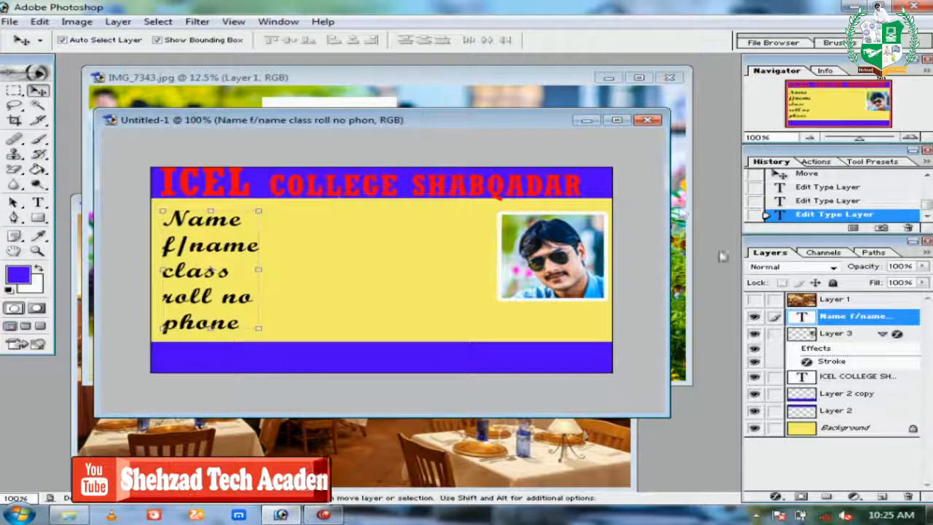
# Narrow the ICEL COLLEGE SHABQADAR title to about 86% width and shift it right.
pyautogui.click(882, 333)
pyautogui.click(846, 351)
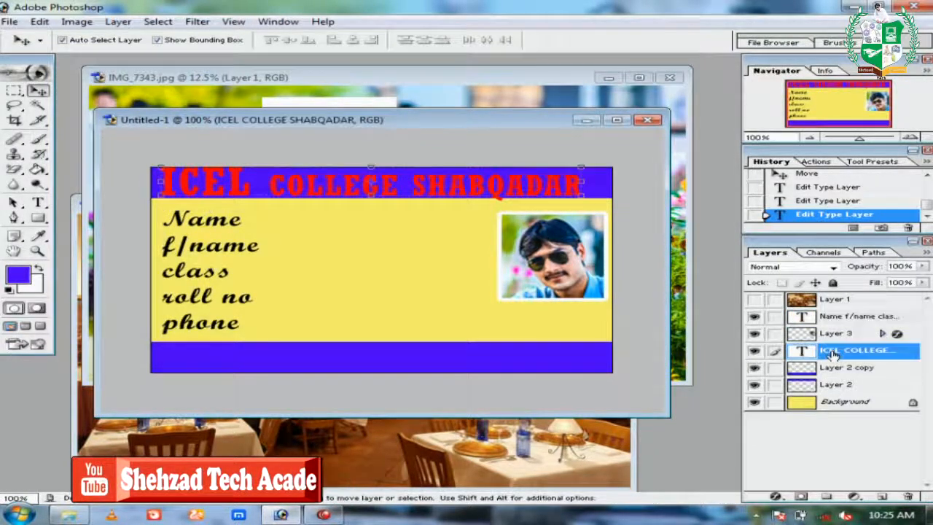
pyautogui.hotkey('ctrl', 't')
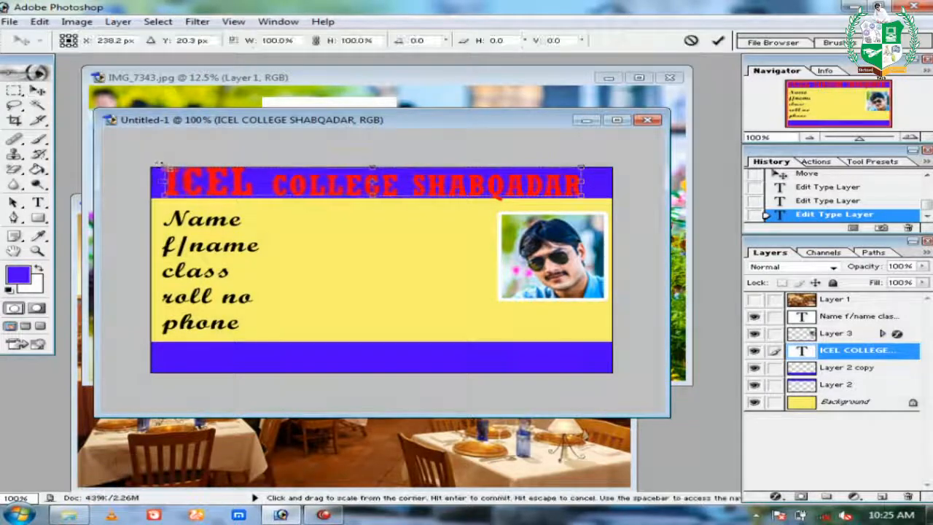
pyautogui.moveTo(158, 168); pyautogui.dragTo(224, 167)
pyautogui.moveTo(461, 188); pyautogui.dragTo(485, 189)
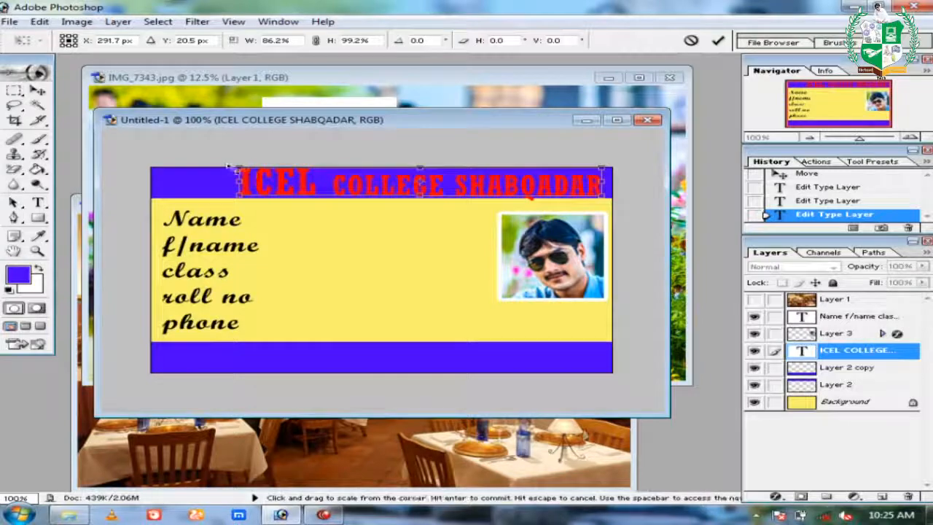
pyautogui.moveTo(235, 168); pyautogui.dragTo(253, 168)
pyautogui.press('Return')
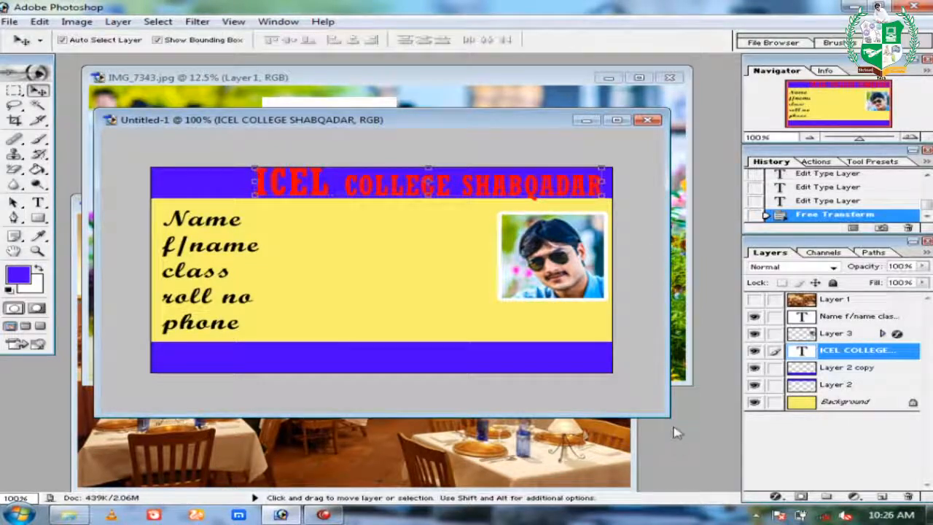
pyautogui.hotkey('ctrl', 'o')
# Open icel logo from the ICEL folder on drive D: and drag it onto Untitled-1.
pyautogui.click(251, 226)
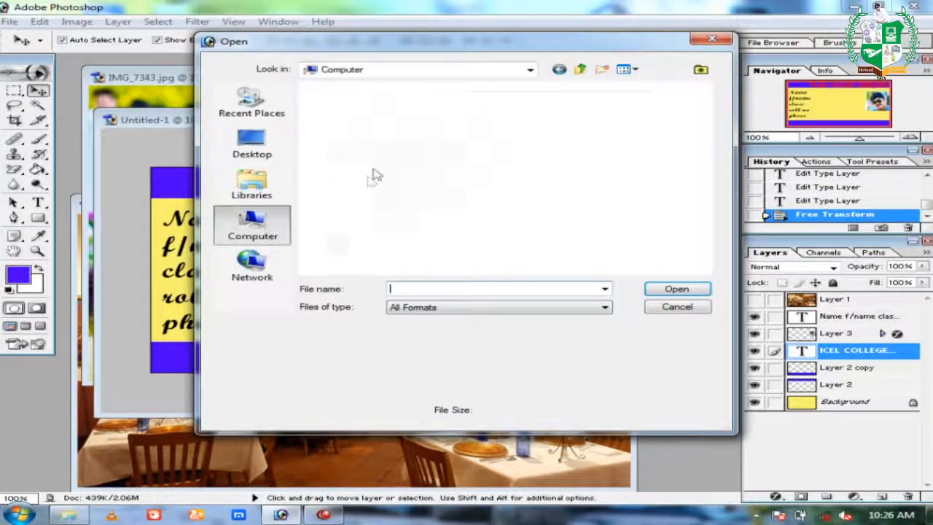
pyautogui.doubleClick(457, 146)
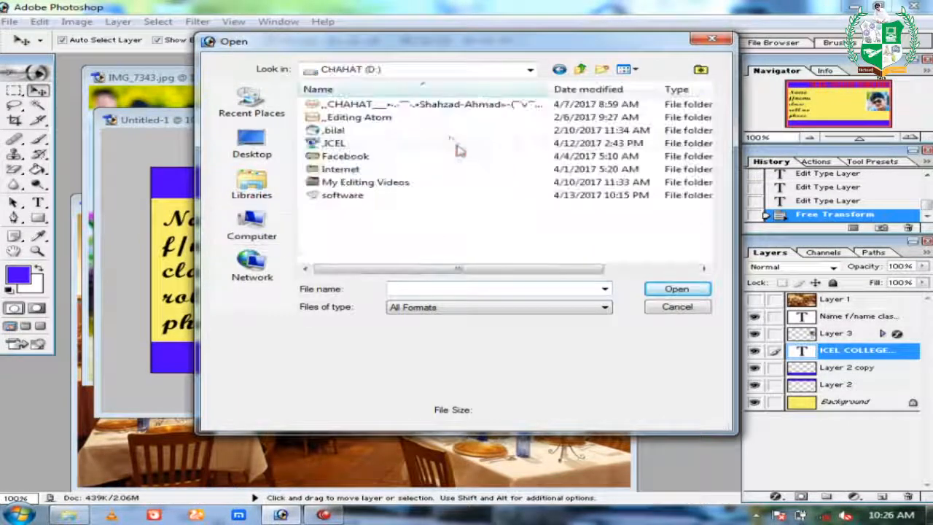
pyautogui.doubleClick(333, 143)
pyautogui.doubleClick(354, 209)
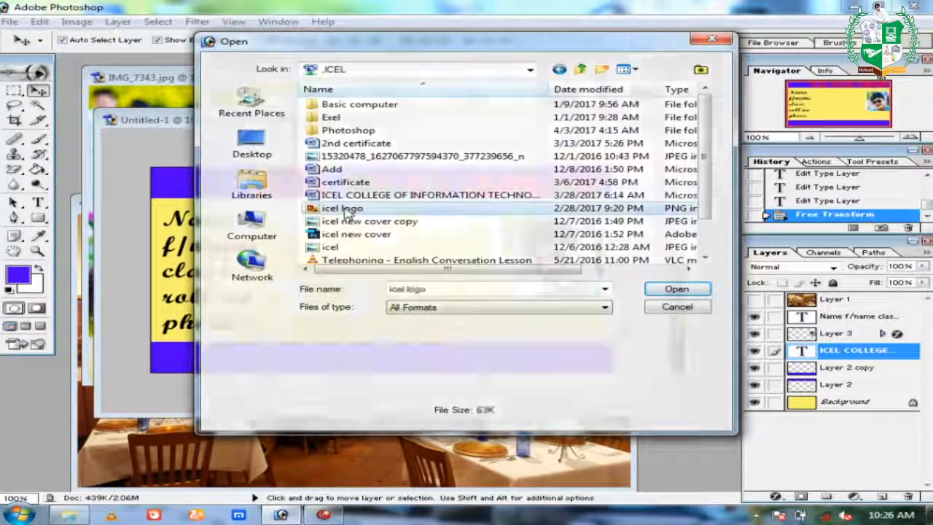
pyautogui.moveTo(189, 182); pyautogui.dragTo(363, 258)
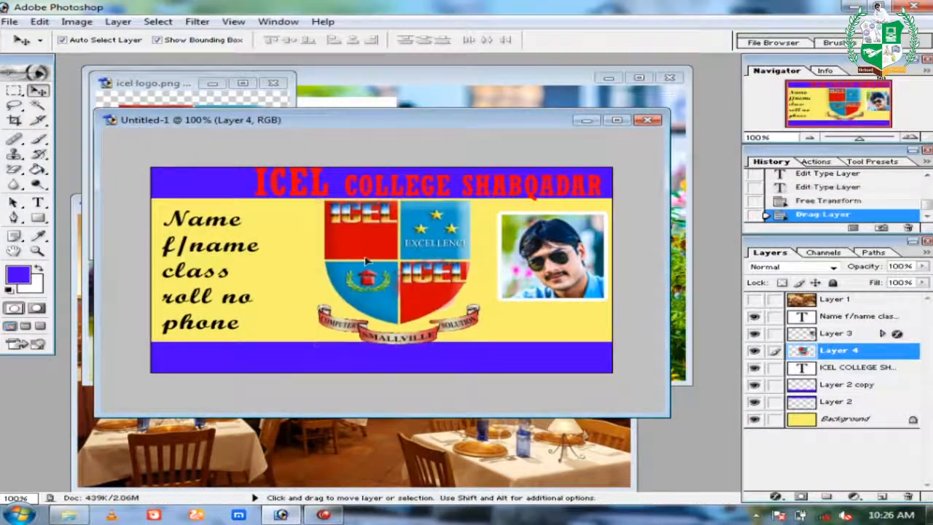
# Shrink the logo to about 59% and place it at the blue header's left end.
pyautogui.moveTo(480, 201); pyautogui.dragTo(425, 253)
pyautogui.press('Return')
pyautogui.moveTo(398, 284); pyautogui.dragTo(239, 209)
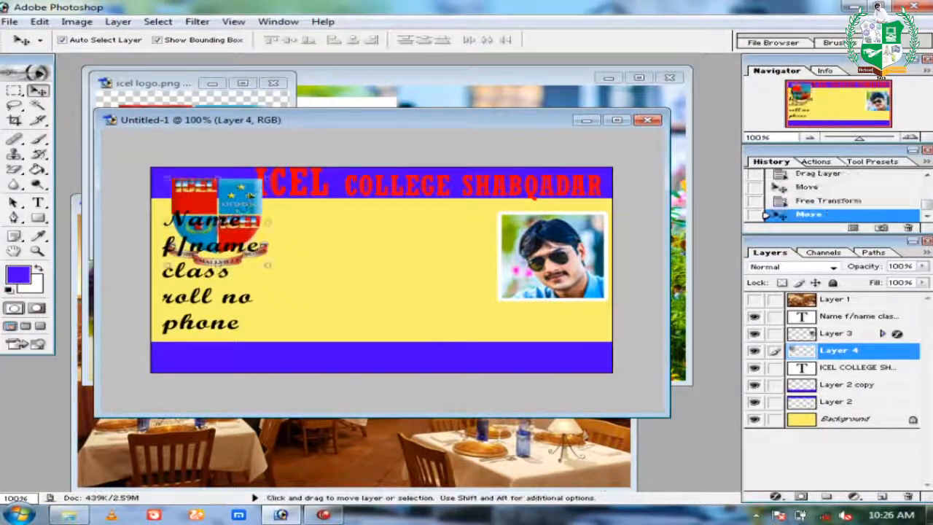
pyautogui.hotkey('ctrl', 't')
pyautogui.moveTo(268, 178); pyautogui.dragTo(222, 205)
pyautogui.press('Return')
pyautogui.hotkey('ctrl', 't')
pyautogui.press('Return')
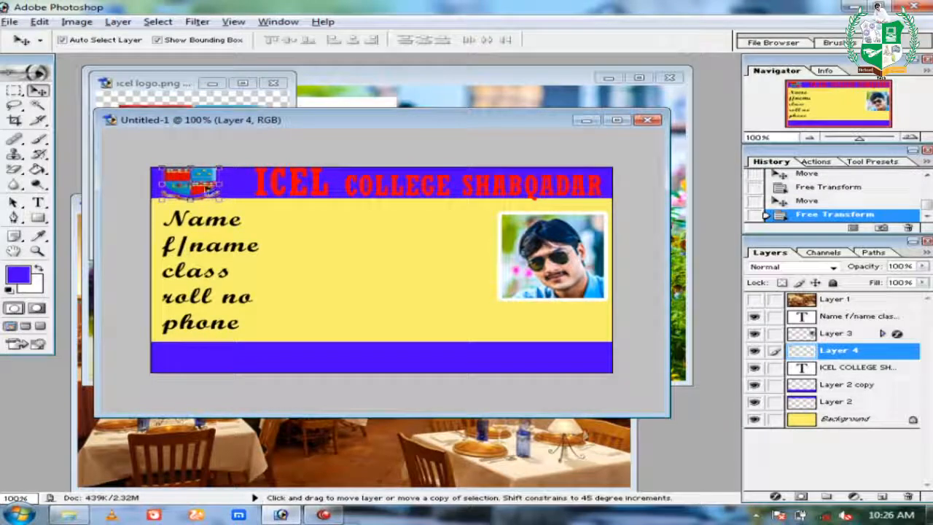
# Duplicate the logo to the card's centre and enlarge the copy.
pyautogui.moveTo(207, 187); pyautogui.dragTo(571, 179)
pyautogui.press('Return')
pyautogui.moveTo(476, 243); pyautogui.dragTo(393, 283)
pyautogui.hotkey('ctrl', 't')
pyautogui.moveTo(475, 221); pyautogui.dragTo(498, 180)
pyautogui.press('Return')
# Centre the large logo copy, stack it just above Background, and lower its fill to 22%.
pyautogui.moveTo(465, 226); pyautogui.dragTo(459, 243)
pyautogui.moveTo(373, 199); pyautogui.dragTo(372, 186)
pyautogui.press('Return')
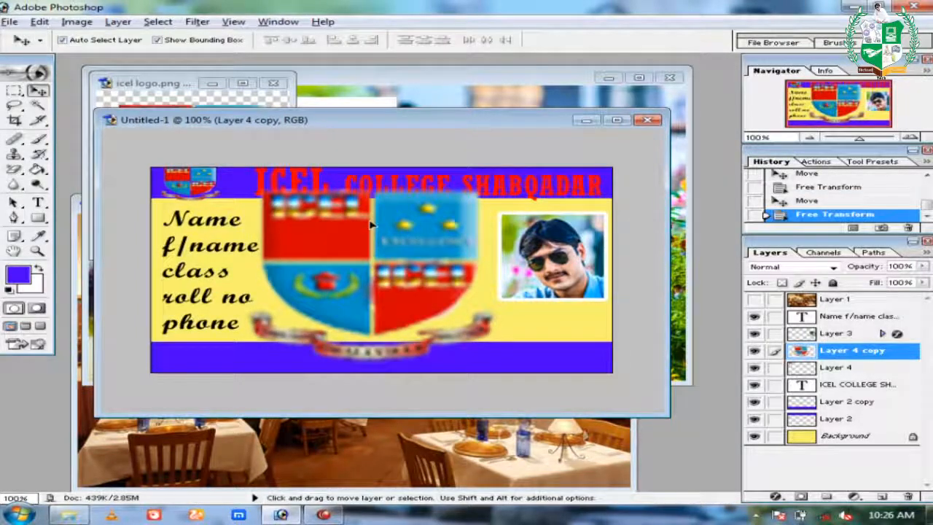
pyautogui.moveTo(371, 225); pyautogui.dragTo(372, 225)
pyautogui.moveTo(849, 353); pyautogui.dragTo(851, 430)
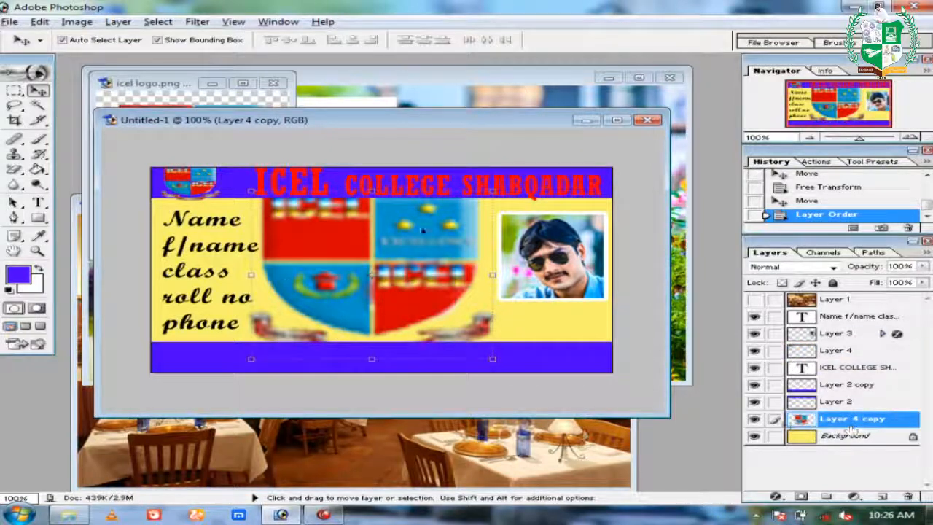
pyautogui.moveTo(893, 297); pyautogui.dragTo(858, 302)
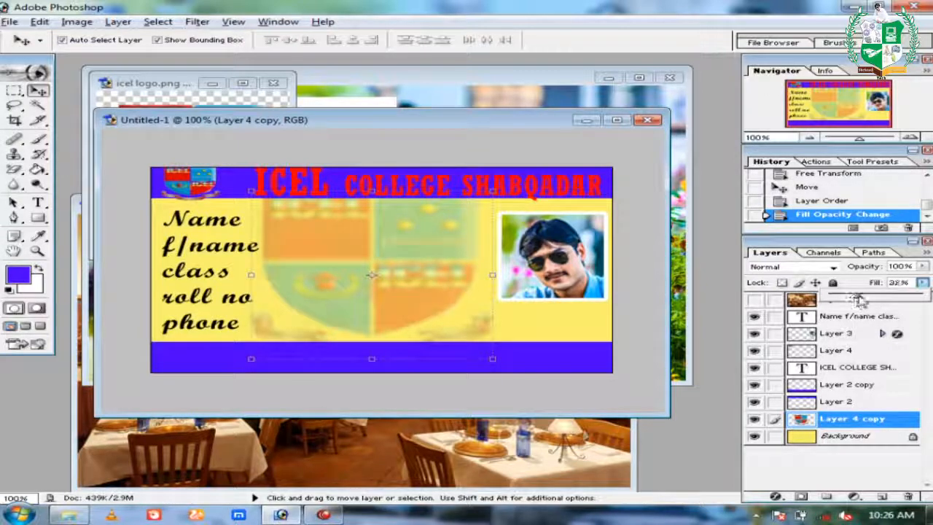
# Move Layer 1 just above Background and set its fill to about 22%.
pyautogui.click(761, 305)
pyautogui.moveTo(845, 309); pyautogui.dragTo(849, 433)
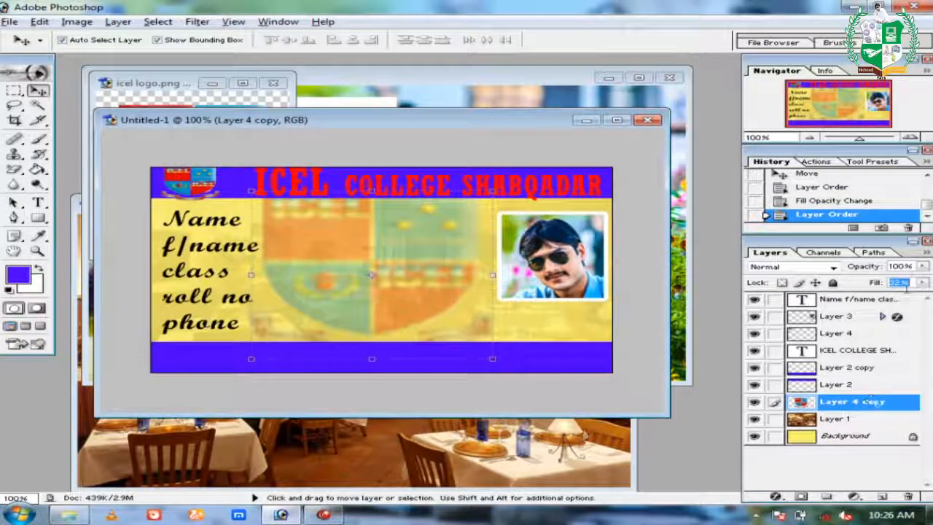
pyautogui.click(844, 420)
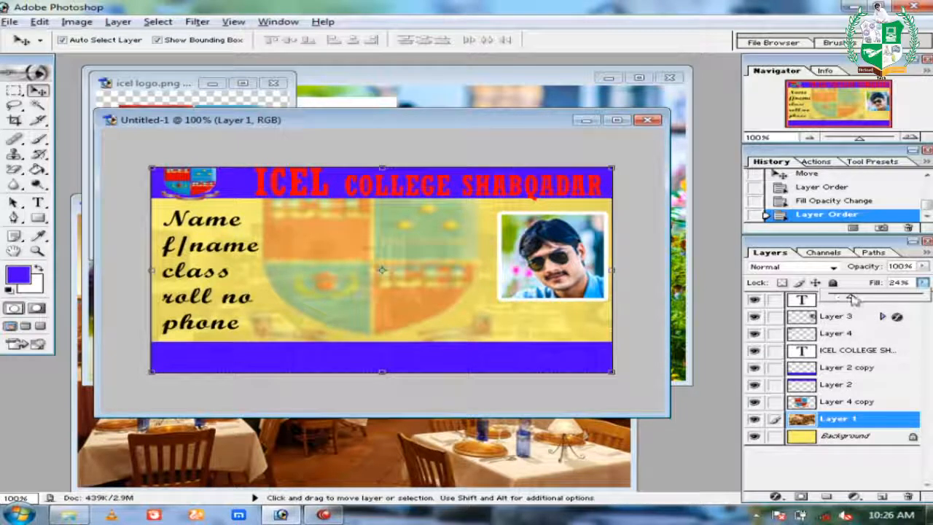
pyautogui.moveTo(853, 299); pyautogui.dragTo(857, 300)
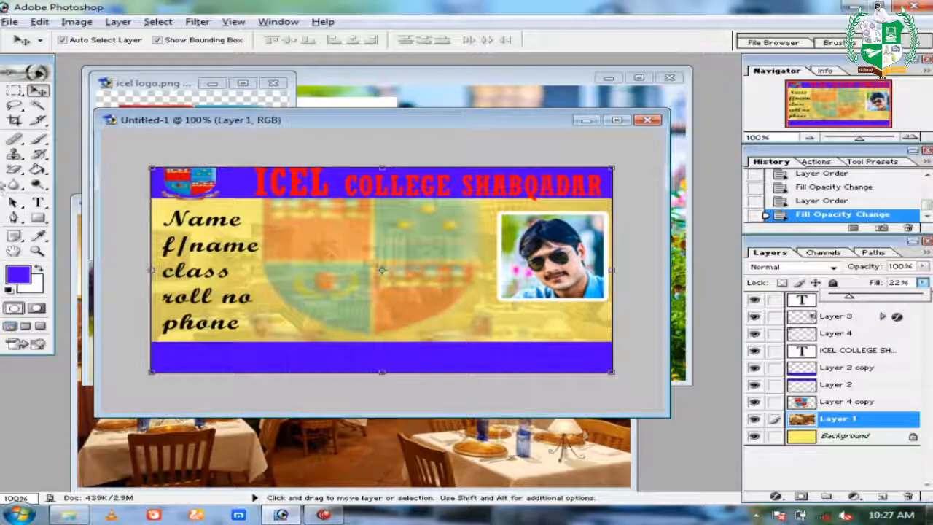
# Type the student's full name in red beside the Name label.
pyautogui.click(38, 202)
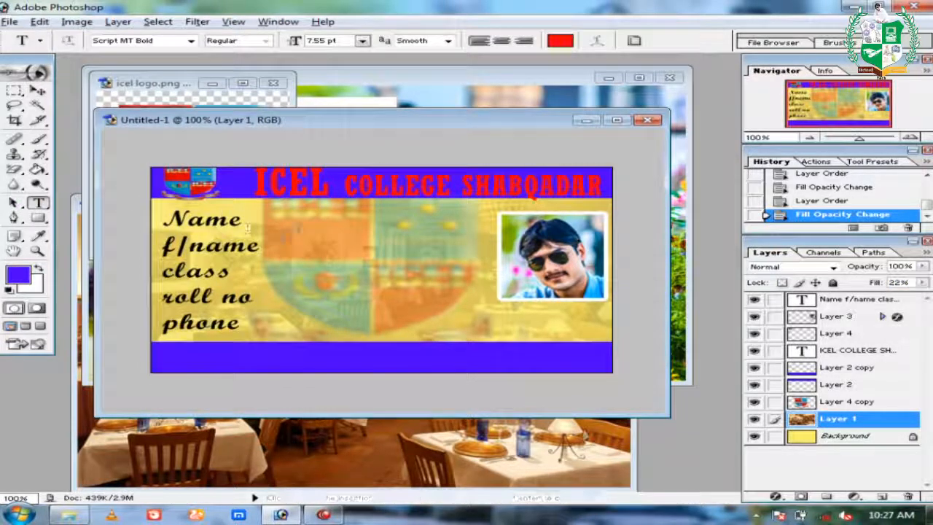
pyautogui.click(301, 227)
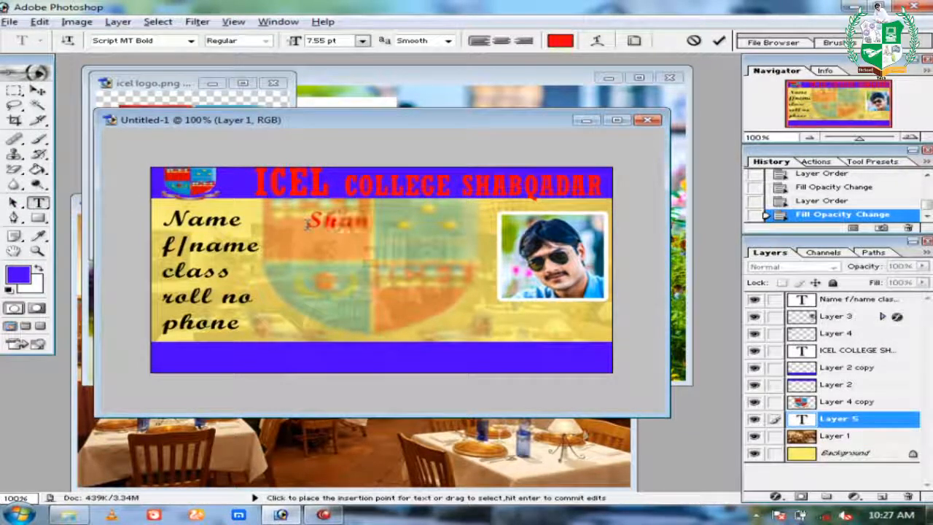
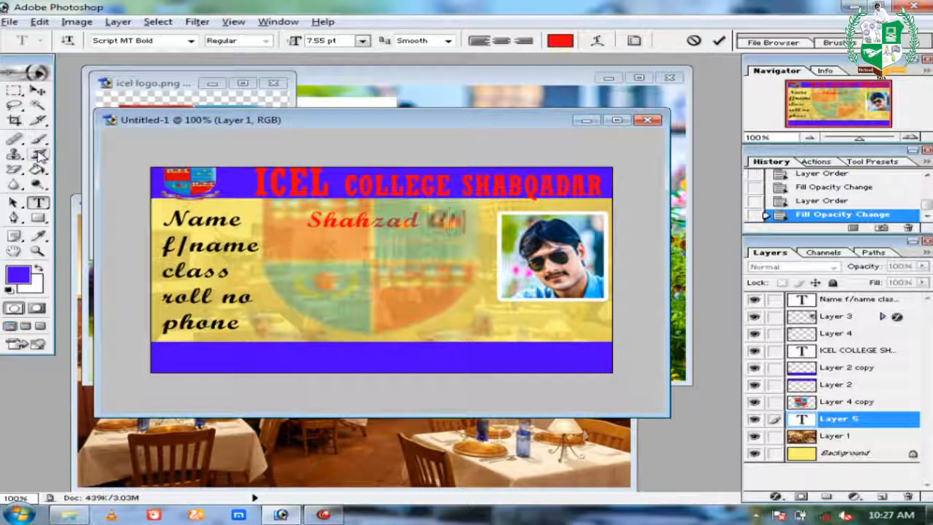
pyautogui.click(39, 90)
# Select the name text layer from the right-click layer list and turn off Auto-Select.
pyautogui.click(466, 228)
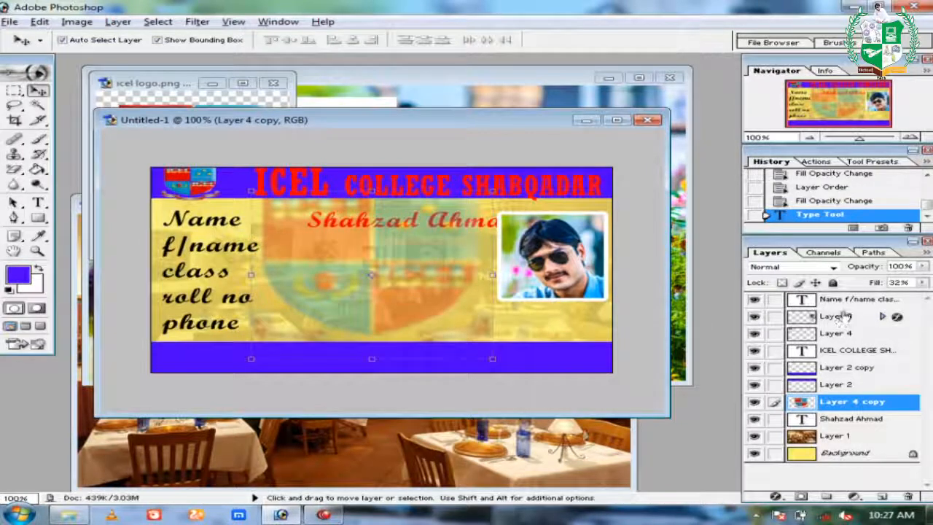
pyautogui.click(842, 300)
pyautogui.click(445, 221)
pyautogui.rightClick(445, 221)
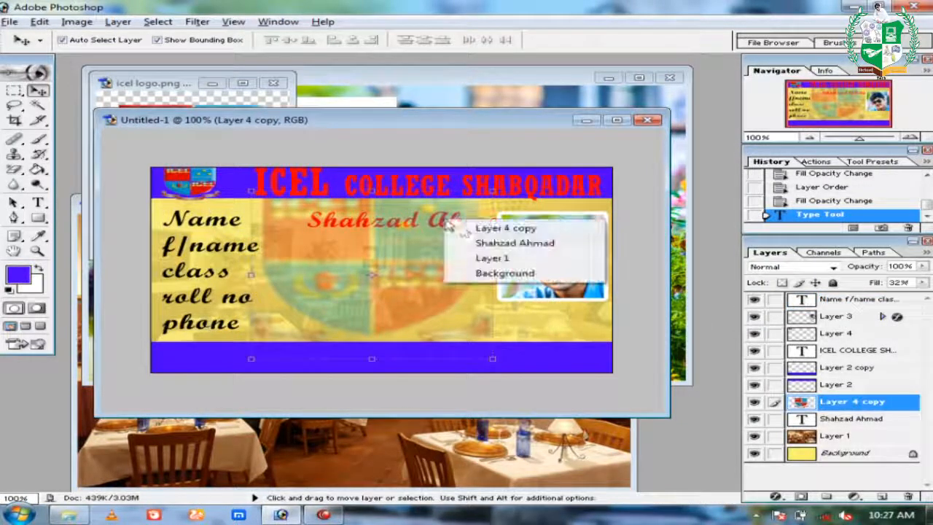
pyautogui.click(478, 243)
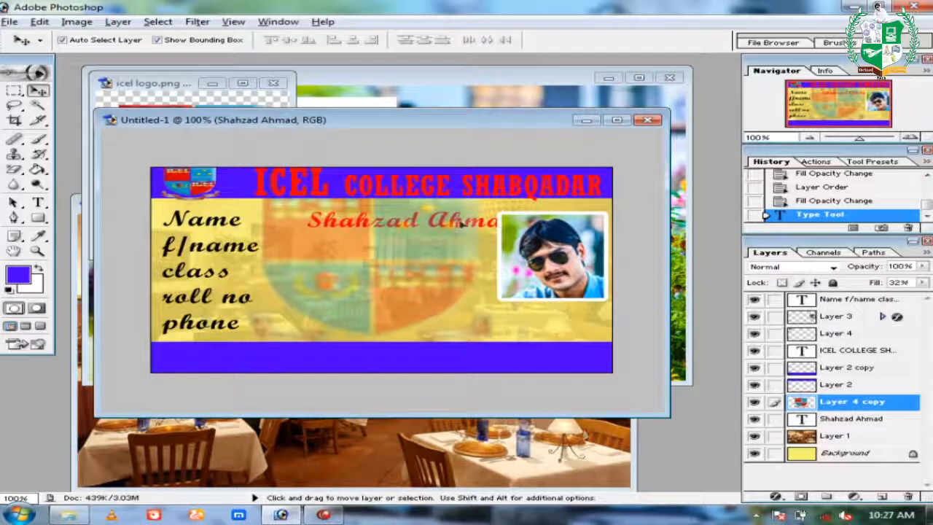
pyautogui.moveTo(448, 228); pyautogui.dragTo(455, 226)
pyautogui.rightClick(454, 225)
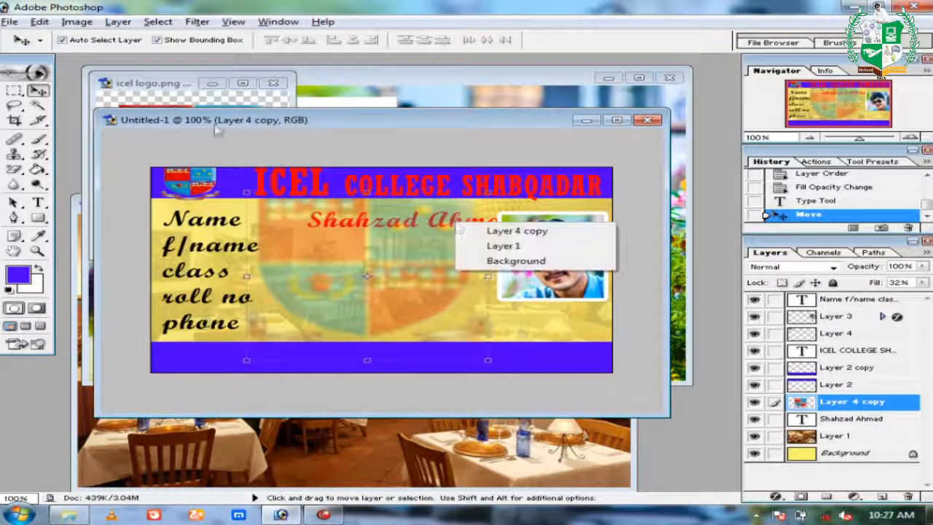
pyautogui.click(113, 48)
pyautogui.click(121, 40)
# Move the name text left next to the Name label and apply the transform.
pyautogui.rightClick(477, 224)
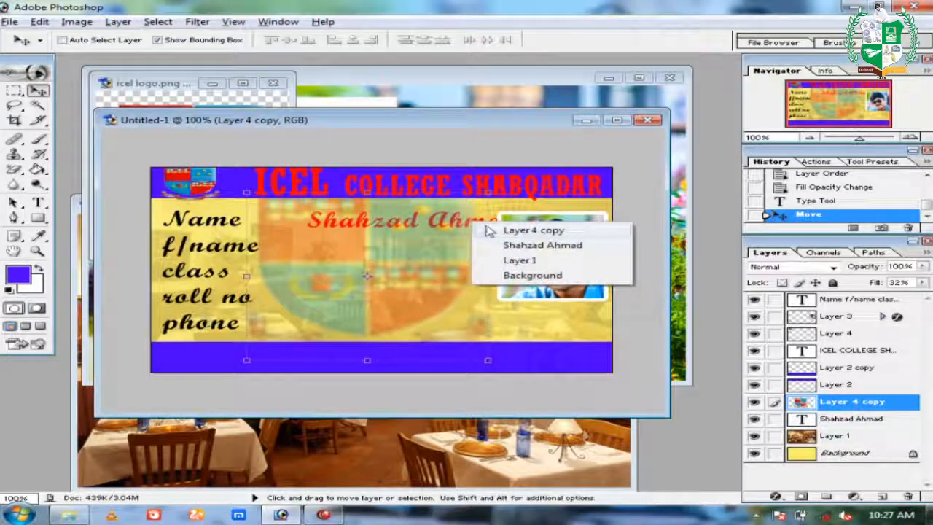
pyautogui.click(510, 244)
pyautogui.moveTo(481, 230); pyautogui.dragTo(452, 212)
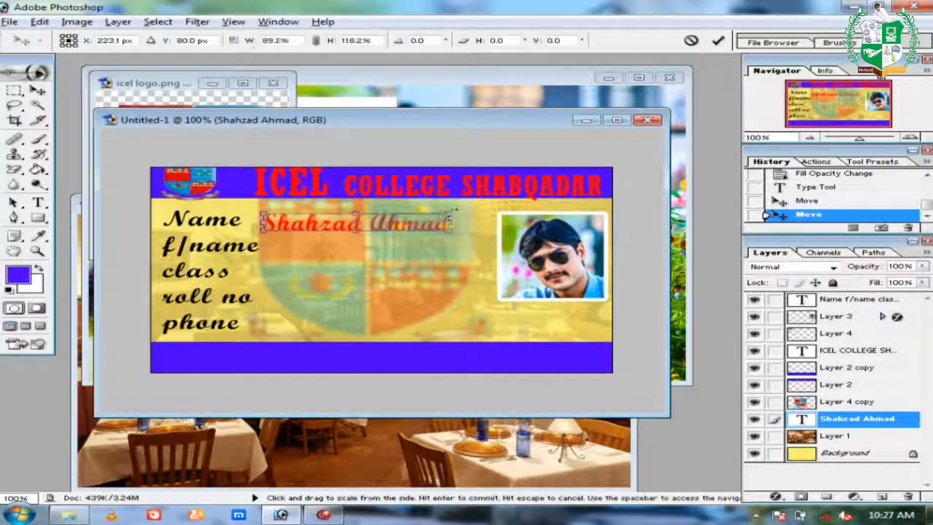
pyautogui.press('Return')
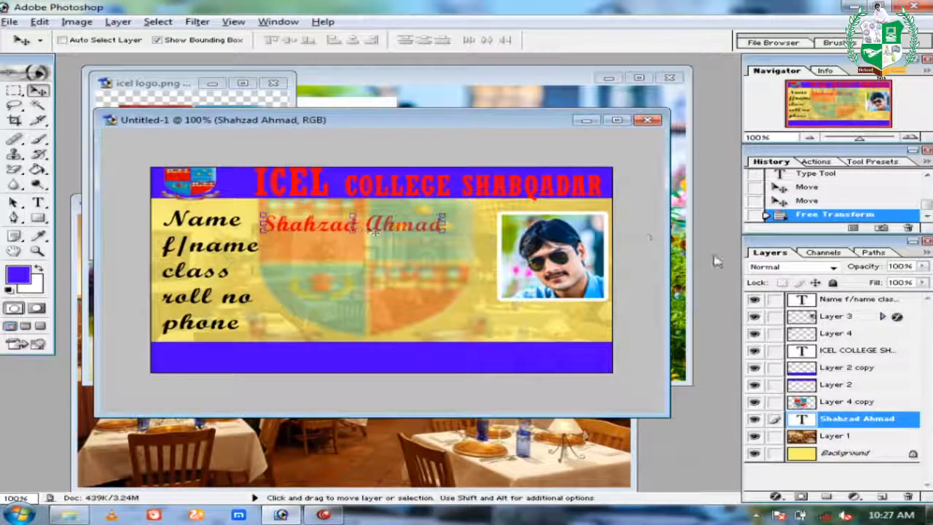
pyautogui.doubleClick(802, 418)
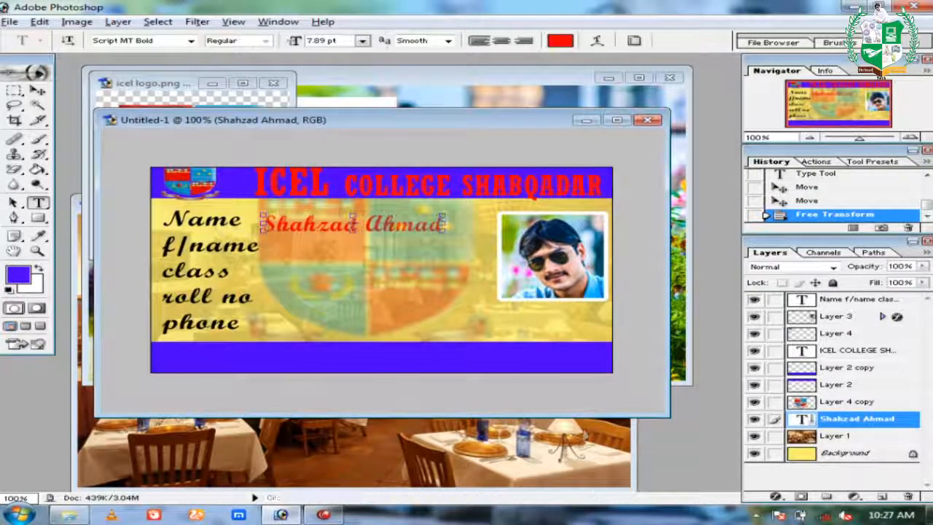
# Recolour the student's name text to black (R 0) and shift it beside the Name label.
pyautogui.click(560, 41)
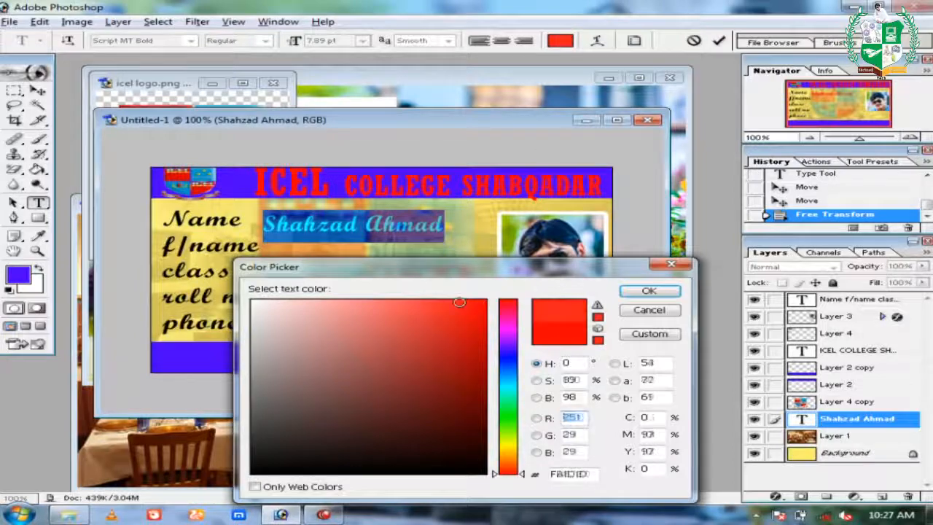
pyautogui.write('0')
pyautogui.click(673, 293)
pyautogui.click(38, 90)
pyautogui.moveTo(316, 216); pyautogui.dragTo(336, 222)
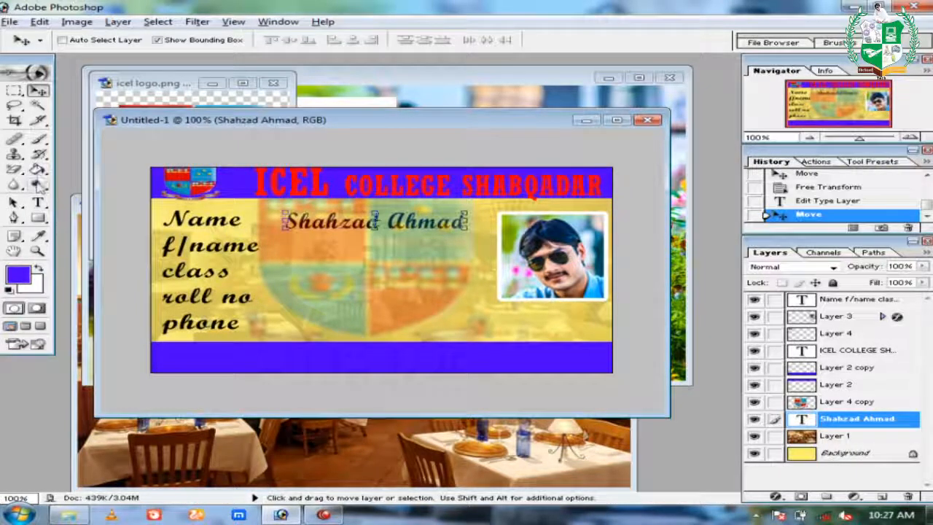
pyautogui.click(39, 203)
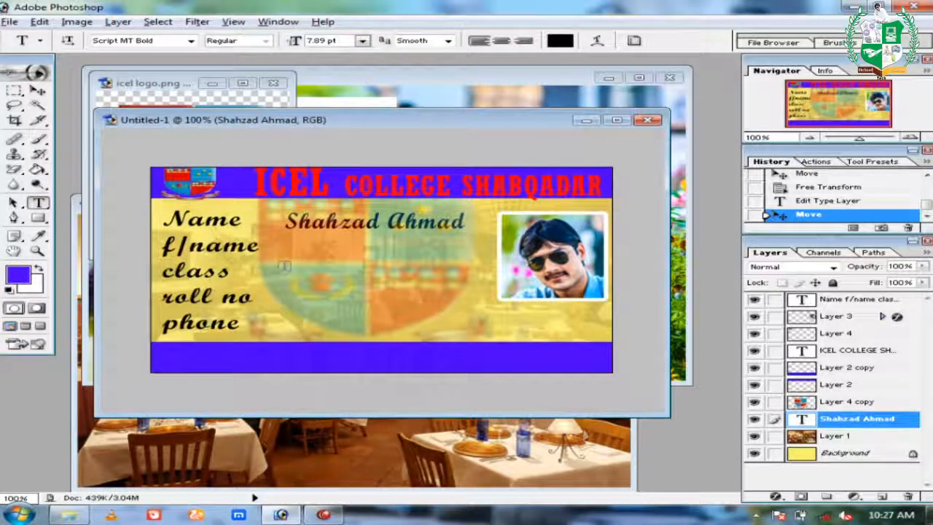
# Add the father's name beside its label and nudge it slightly left and down.
pyautogui.click(287, 251)
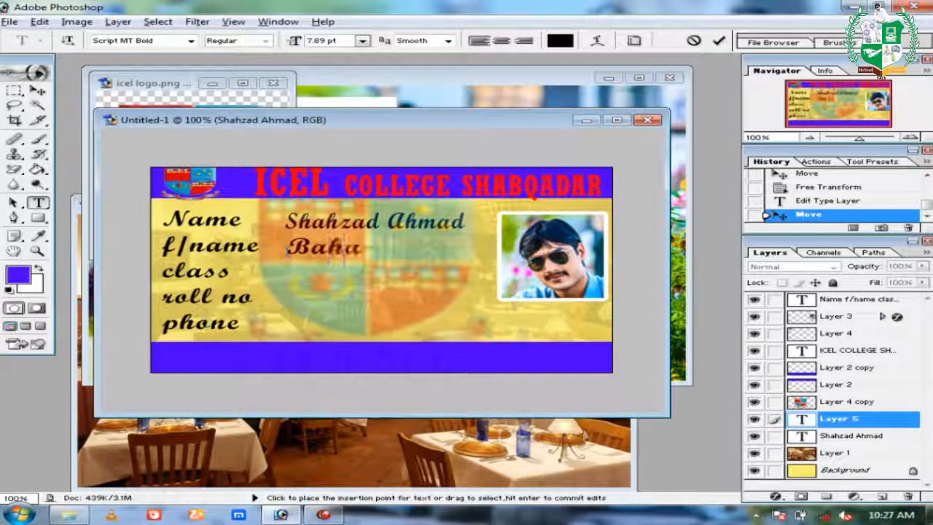
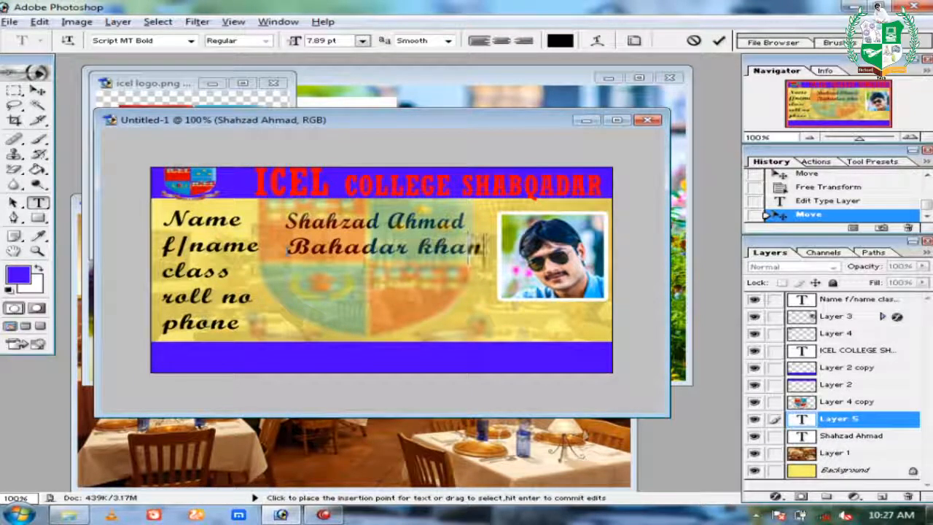
pyautogui.click(39, 90)
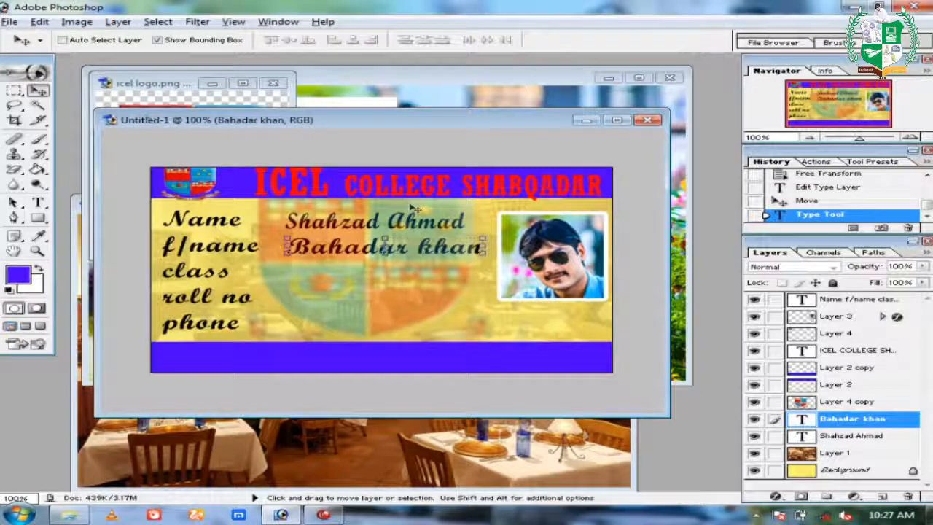
pyautogui.moveTo(441, 248); pyautogui.dragTo(432, 250)
# Add '2nd YEAR' beside the class label, fixing the typo, then move and shrink it to fit.
pyautogui.click(39, 202)
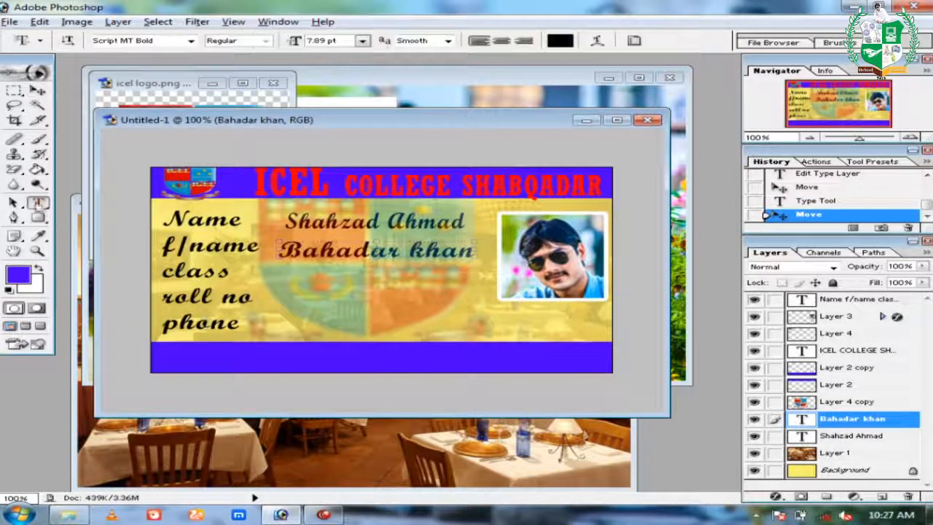
pyautogui.click(287, 277)
pyautogui.write('2nd YEAR')
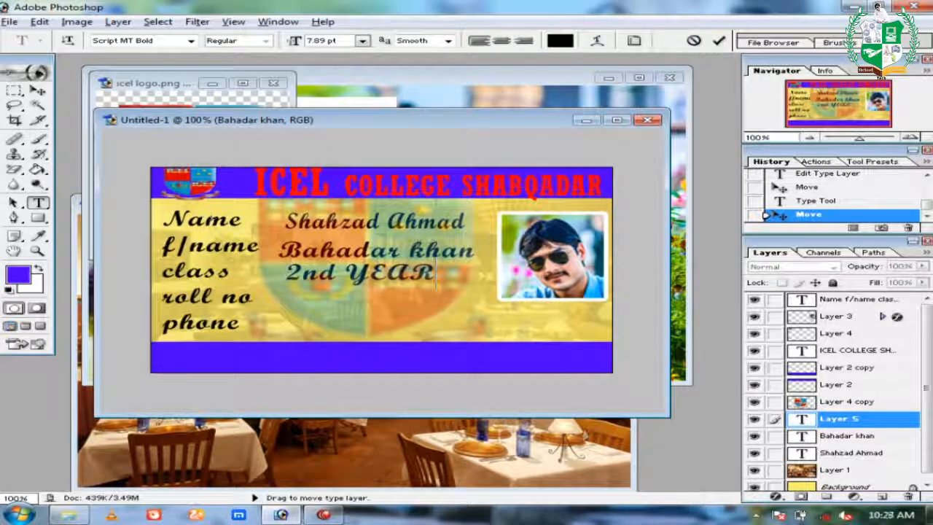
pyautogui.press('BackSpace')
pyautogui.press('BackSpace')
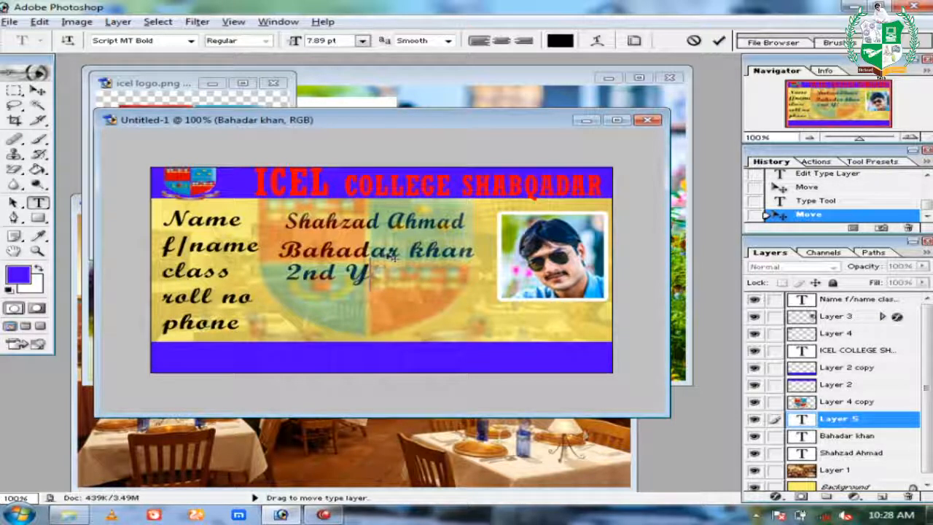
pyautogui.write('EAR')
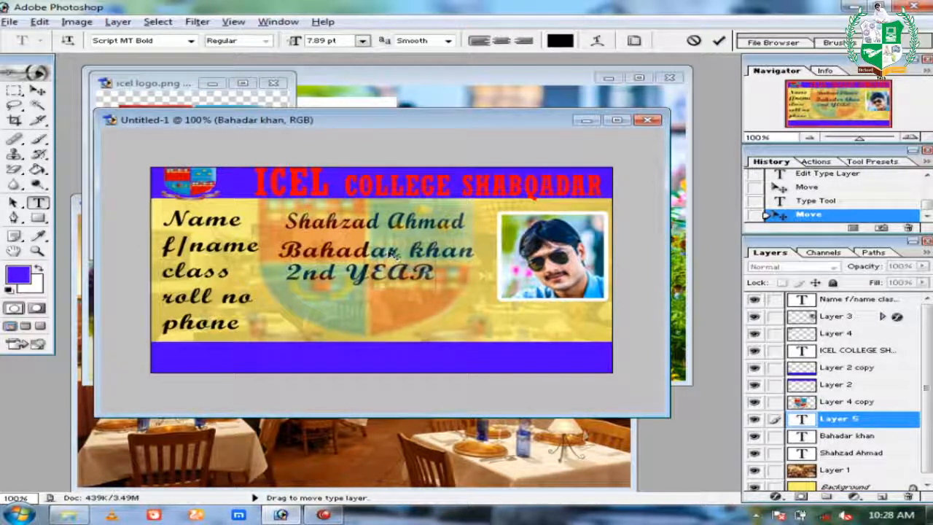
pyautogui.click(14, 90)
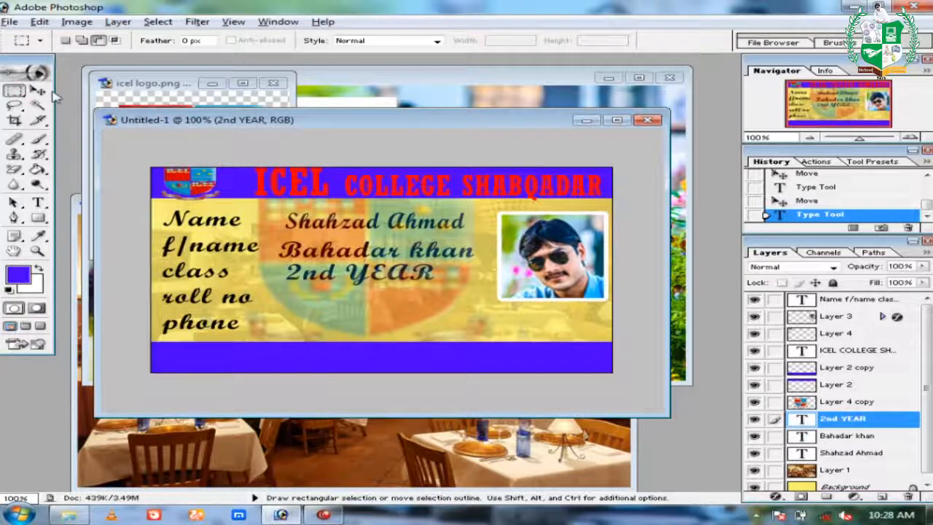
pyautogui.click(38, 91)
pyautogui.moveTo(384, 279); pyautogui.dragTo(385, 278)
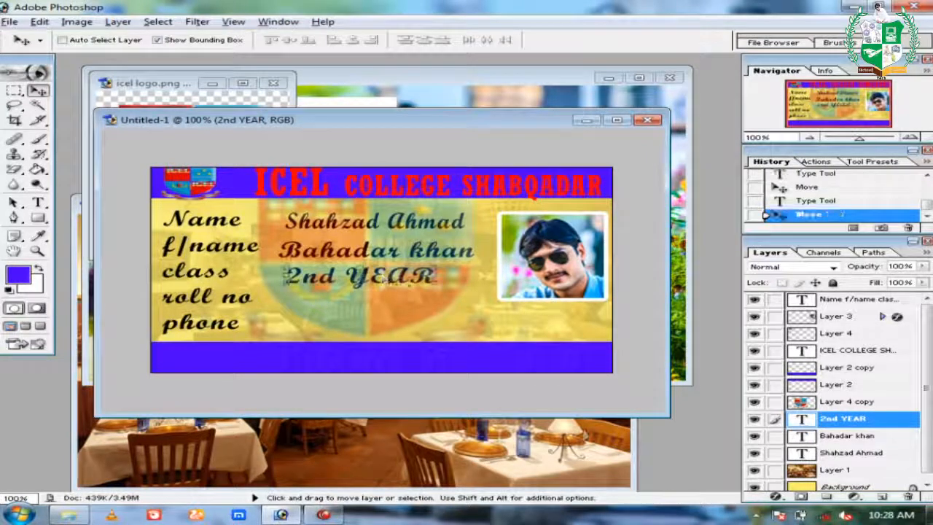
pyautogui.moveTo(440, 289); pyautogui.dragTo(437, 282)
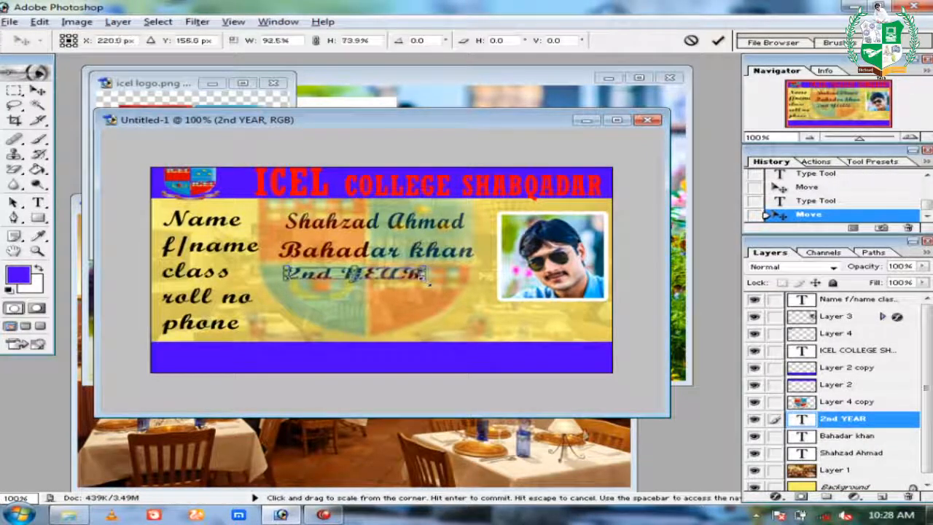
pyautogui.press('Return')
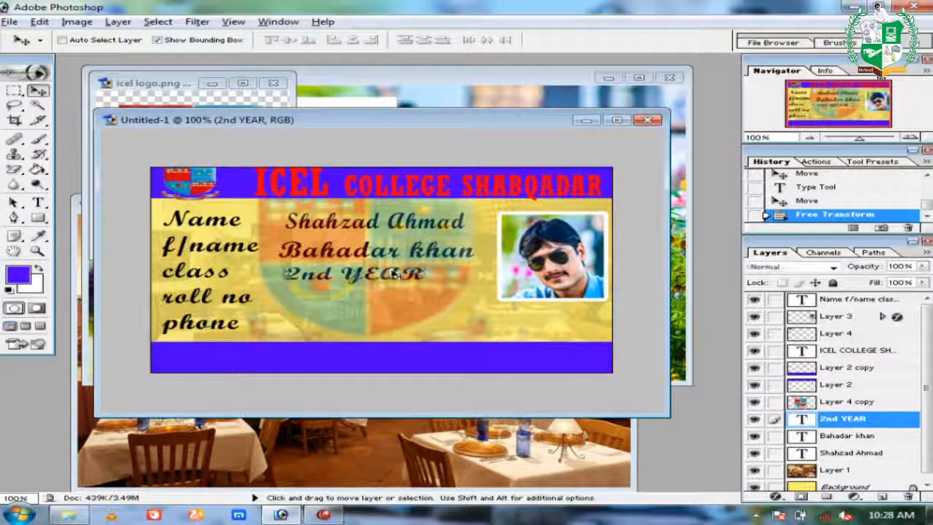
# Add the roll number beside the Roll No label, correcting a digit, and nudge it into position.
pyautogui.press('t')
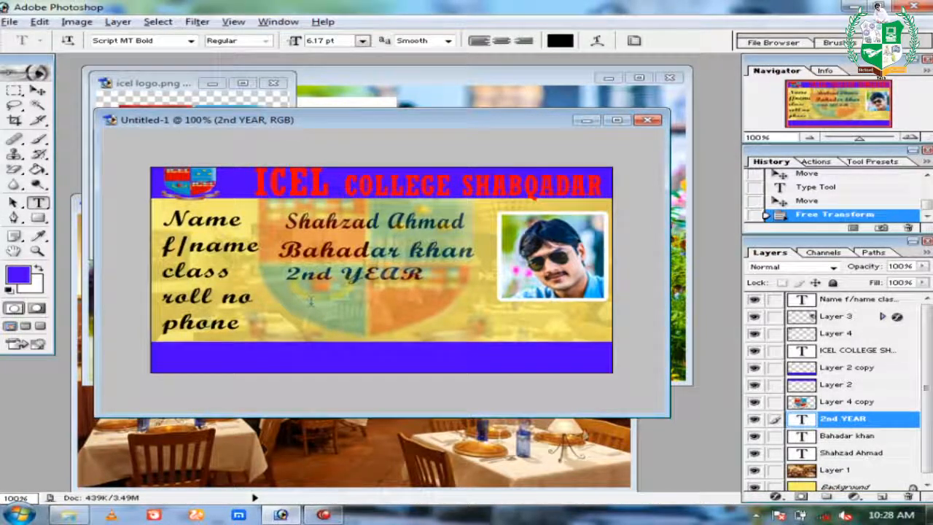
pyautogui.click(318, 300)
pyautogui.write('550')
pyautogui.press('BackSpace')
pyautogui.press('BackSpace')
pyautogui.write('0')
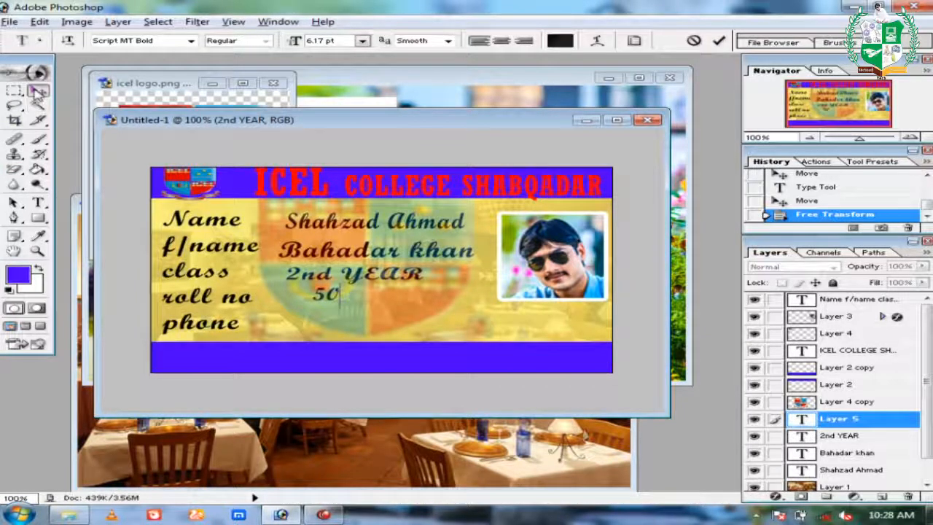
pyautogui.click(39, 91)
pyautogui.moveTo(333, 296); pyautogui.dragTo(327, 303)
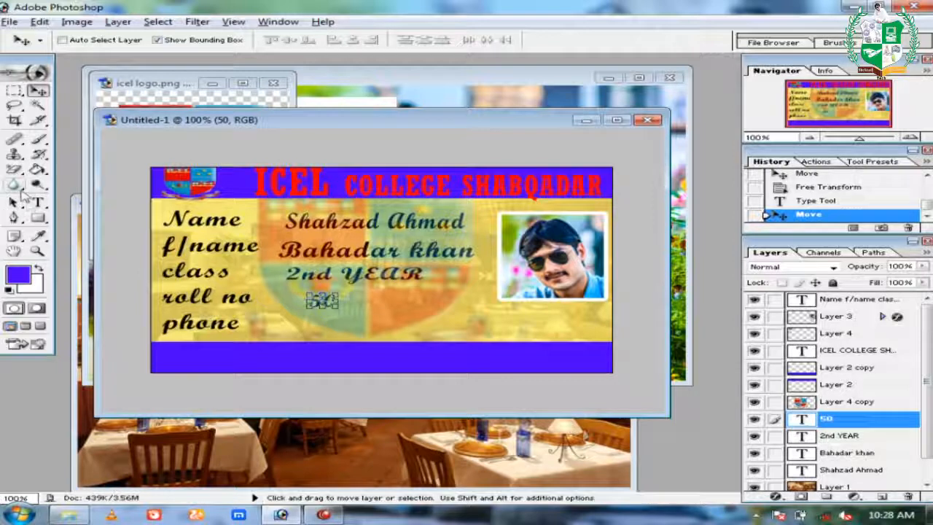
# Add the phone number beside its label, remove the stray digit, and shift it left.
pyautogui.click(39, 202)
pyautogui.click(289, 329)
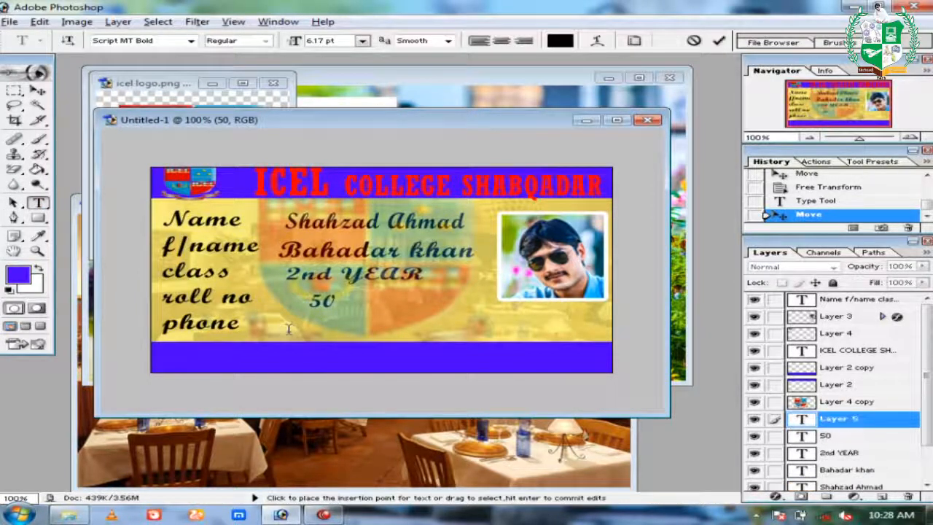
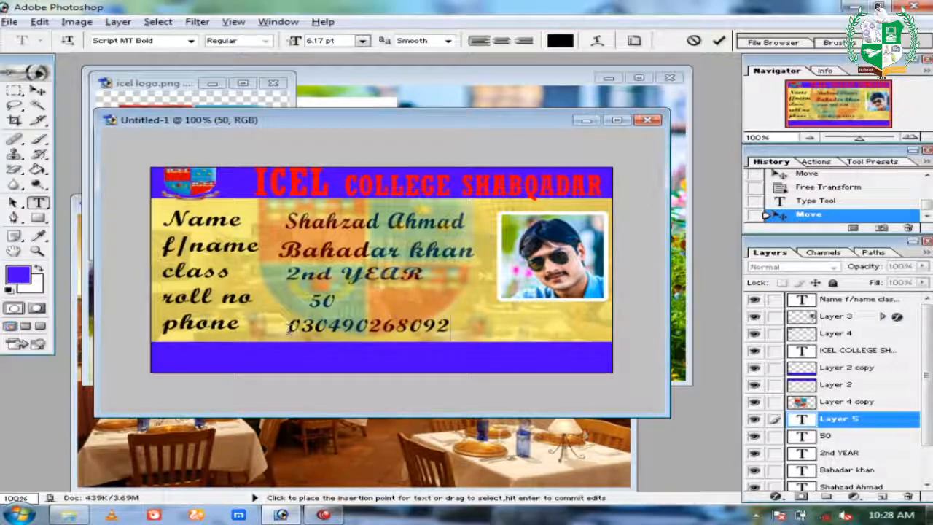
pyautogui.press('Left')
pyautogui.press('BackSpace')
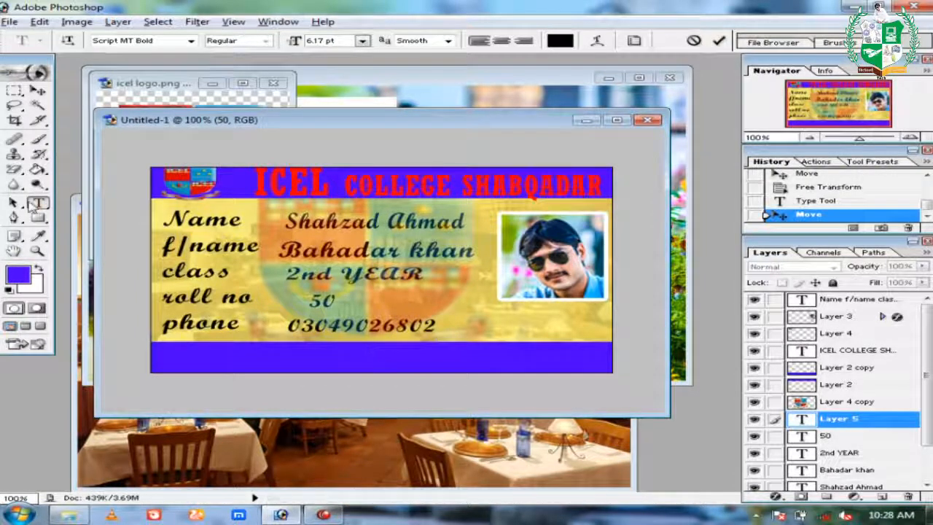
pyautogui.click(38, 89)
pyautogui.moveTo(388, 327); pyautogui.dragTo(370, 326)
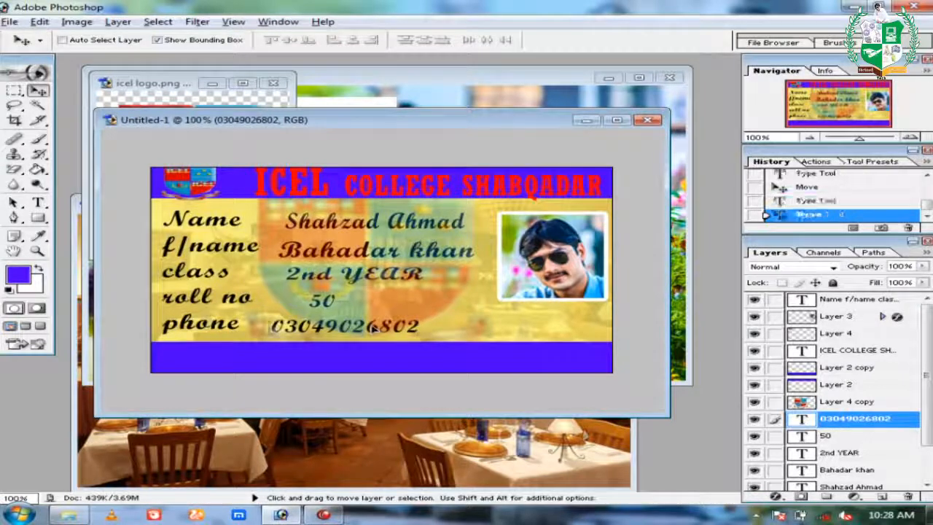
# Start an 'ad' text label on the bottom blue bar.
pyautogui.click(38, 202)
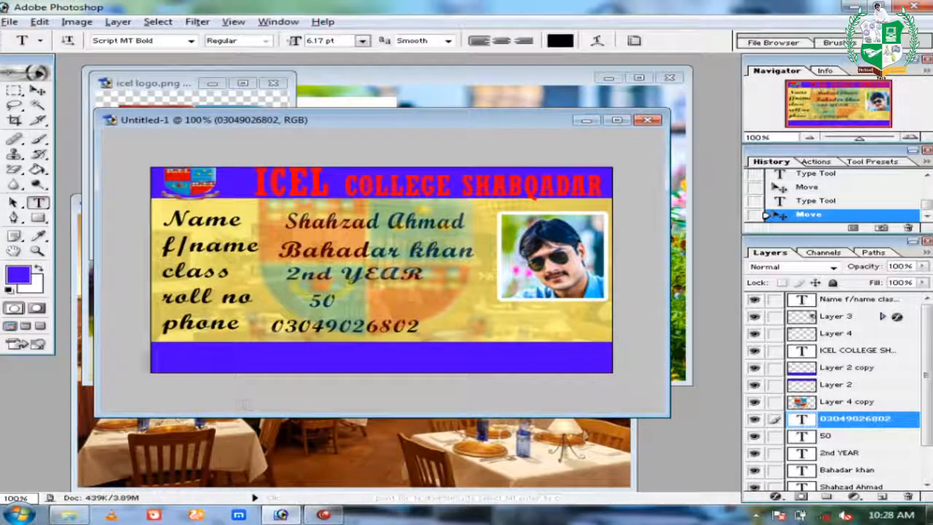
pyautogui.click(163, 358)
pyautogui.write('ad')
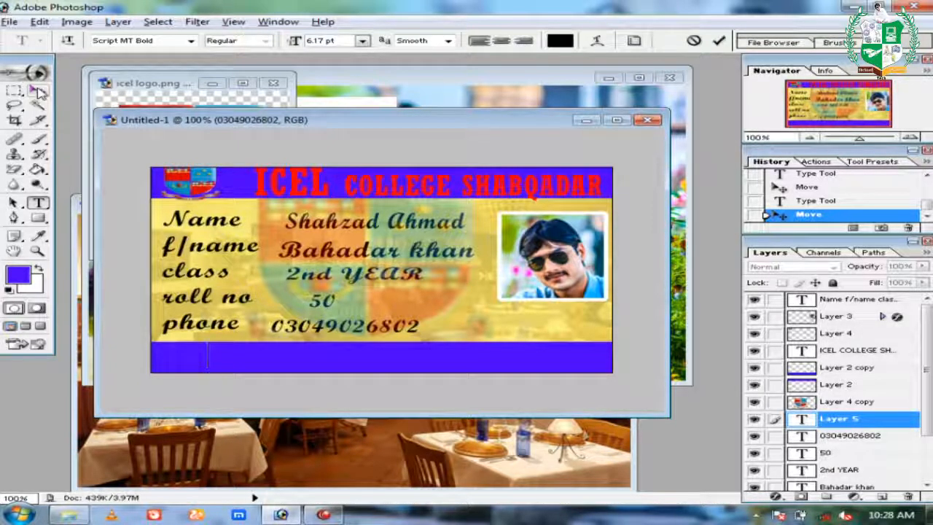
# Stack the address label above the blue bar layers and correct its text to 'Add:'.
pyautogui.click(38, 90)
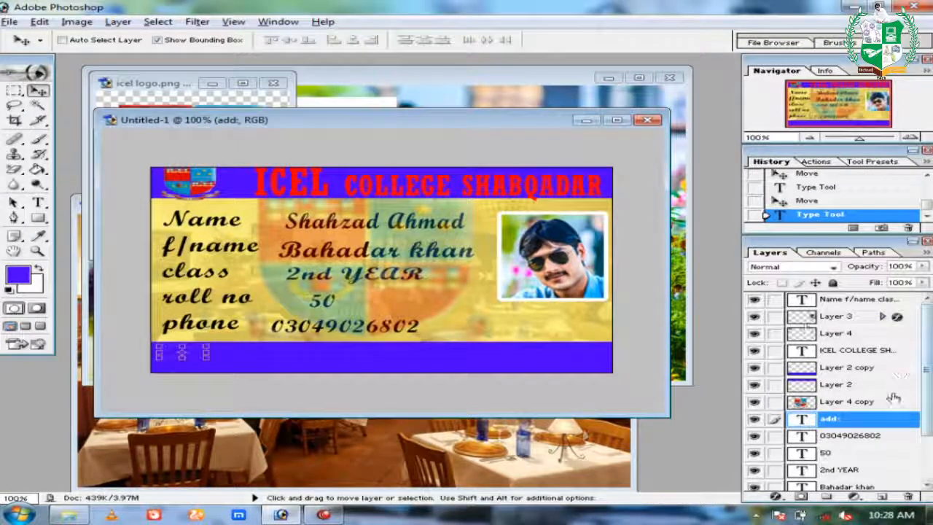
pyautogui.moveTo(875, 414); pyautogui.dragTo(869, 367)
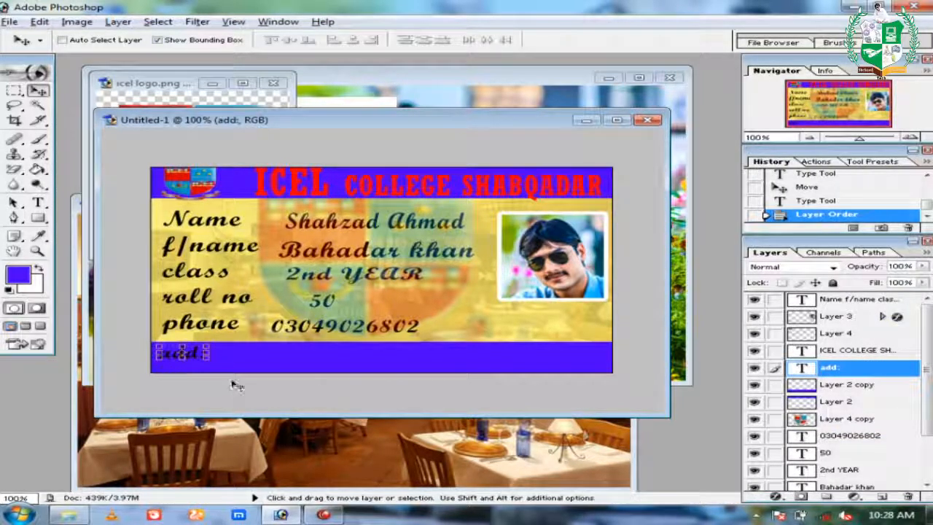
pyautogui.moveTo(194, 354); pyautogui.dragTo(195, 354)
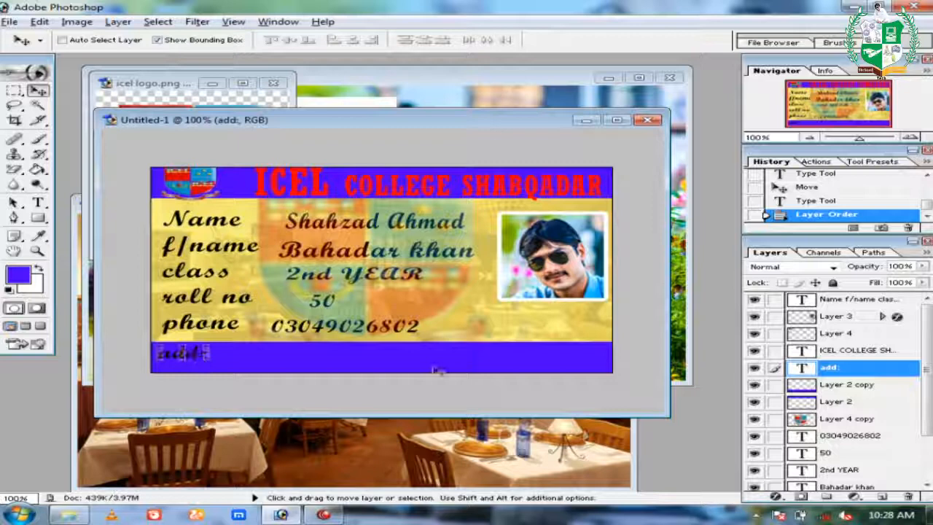
pyautogui.doubleClick(802, 367)
pyautogui.write('Add:')
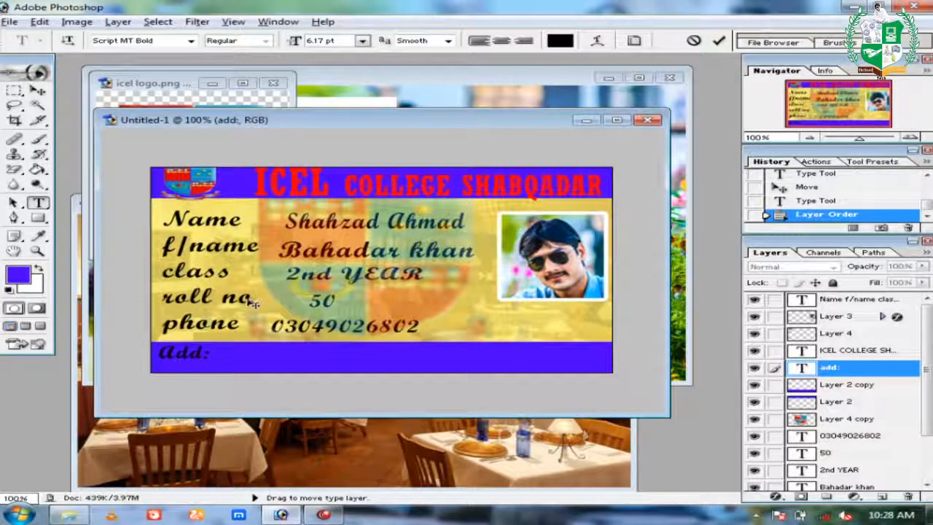
pyautogui.press('Home')
pyautogui.press('Delete')
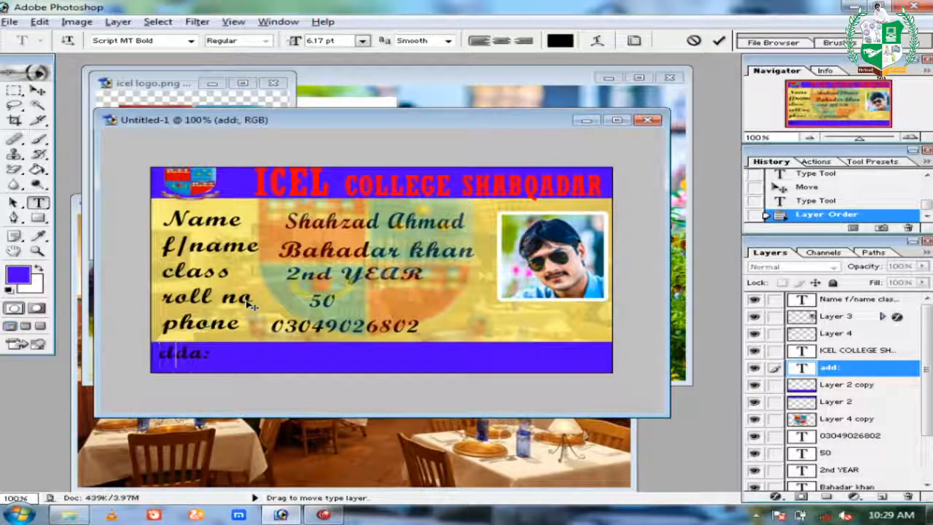
pyautogui.click(39, 90)
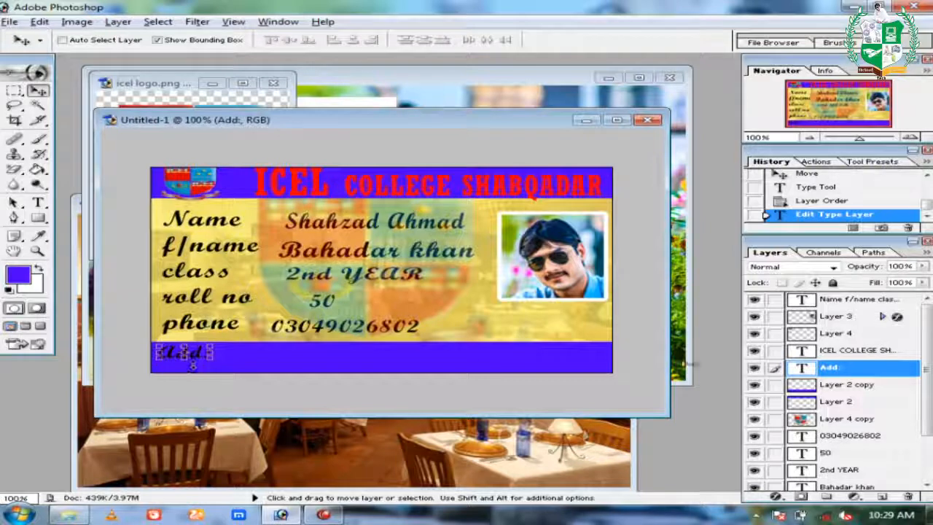
# Step through the font list for the Add: label until Vani is applied.
pyautogui.doubleClick(802, 368)
pyautogui.click(166, 43)
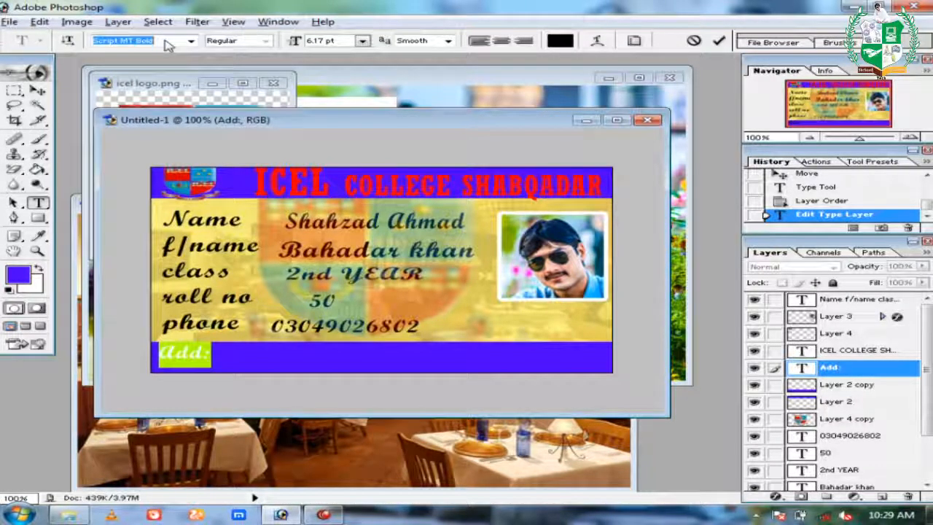
pyautogui.press('Down')
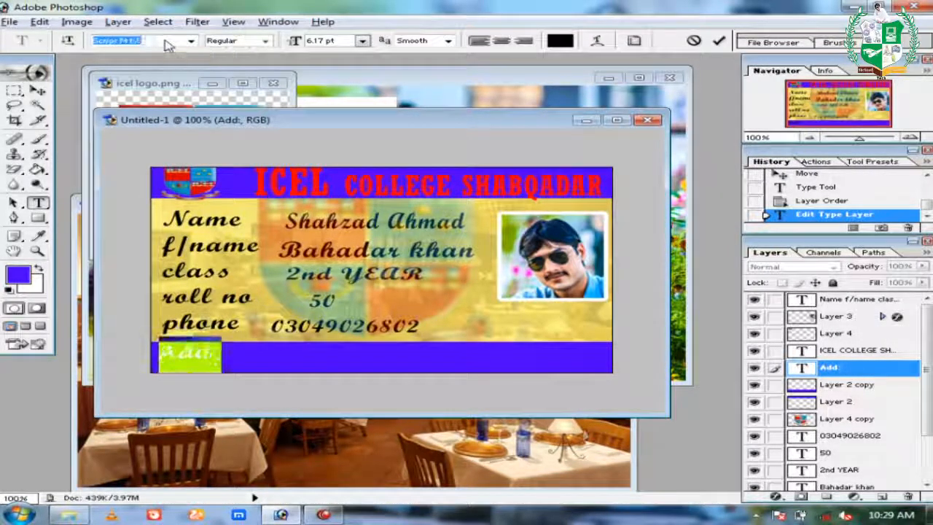
pyautogui.press('Down')
pyautogui.press('Down')
pyautogui.press('Down')
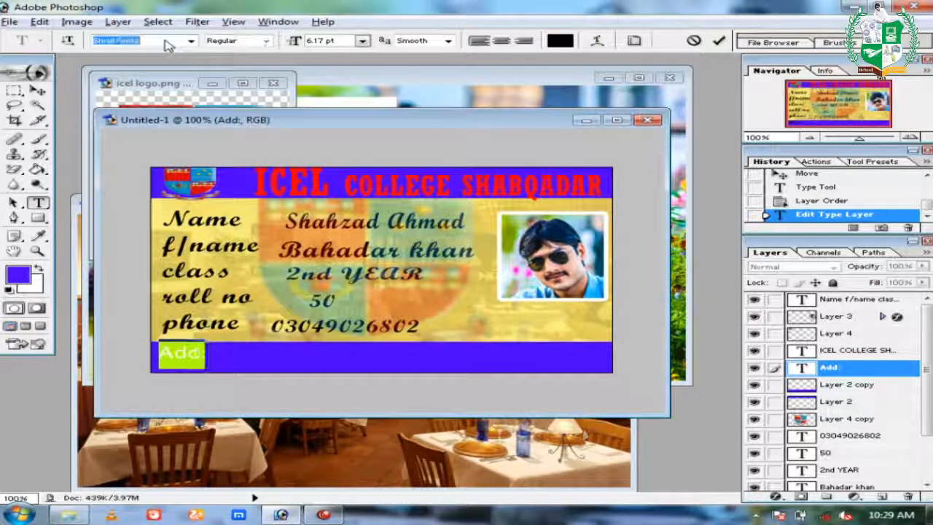
pyautogui.press('Down')
pyautogui.press('Down')
pyautogui.press('Down')
pyautogui.press('Down')
pyautogui.press('Down')
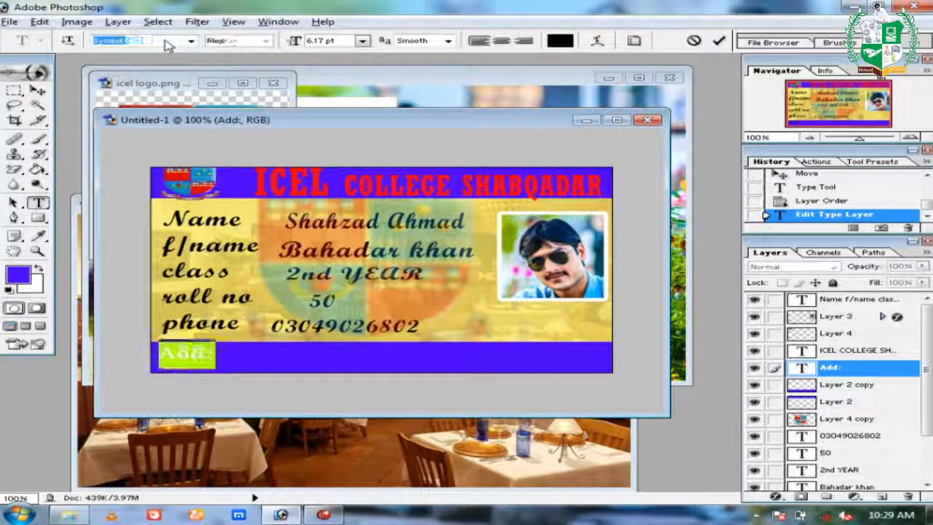
pyautogui.press('Down')
pyautogui.press('Down')
pyautogui.press('Down')
pyautogui.press('Down')
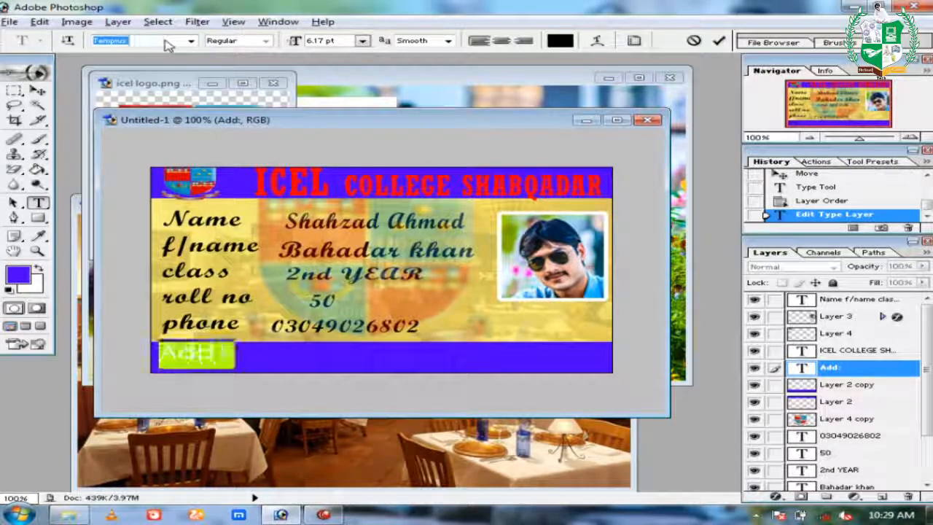
pyautogui.press('Down')
pyautogui.press('Down')
pyautogui.press('Down')
pyautogui.press('Down')
pyautogui.press('Down')
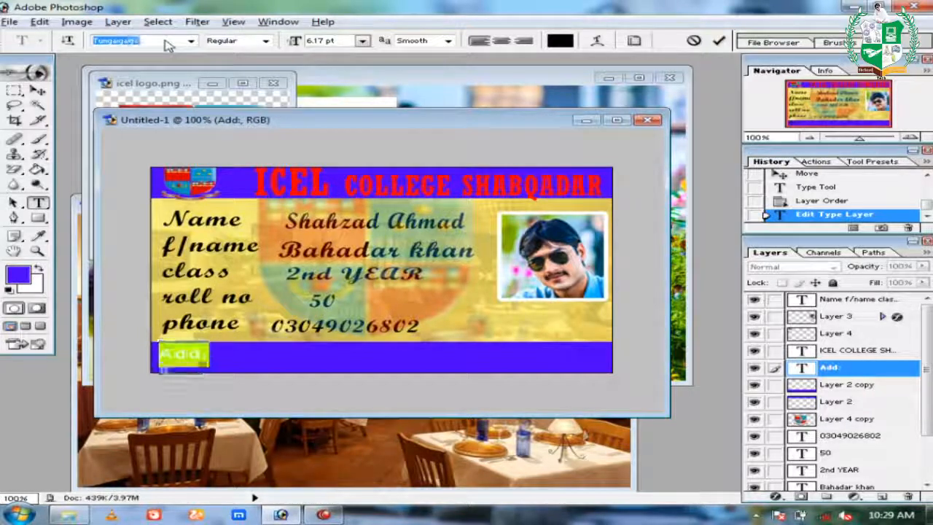
pyautogui.press('Down')
pyautogui.press('Down')
pyautogui.press('Down')
pyautogui.press('Down')
pyautogui.press('Down')
pyautogui.press('Down')
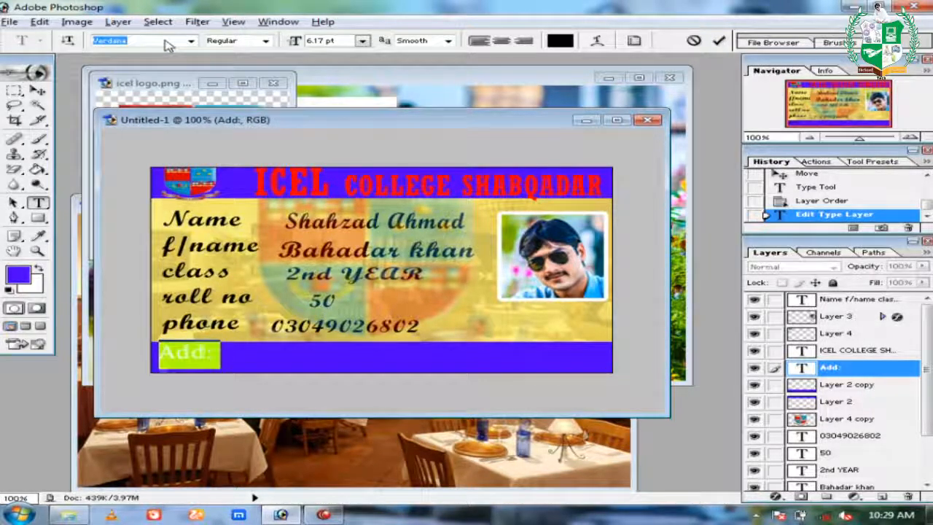
pyautogui.press('Down')
pyautogui.press('Down')
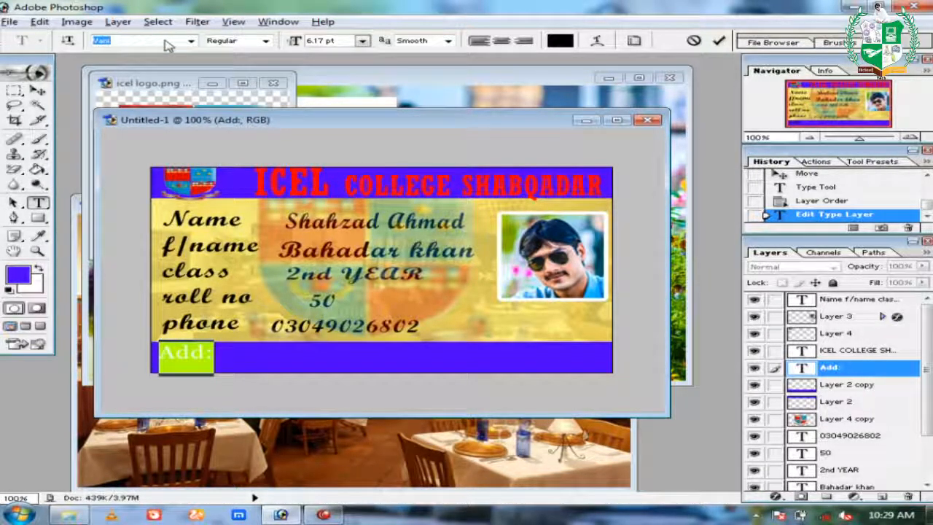
pyautogui.click(323, 515)
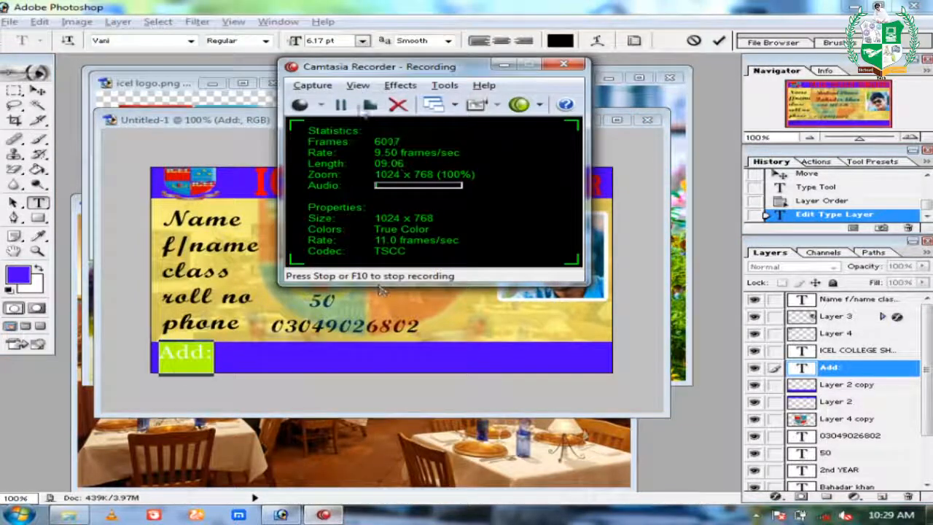
pyautogui.click(340, 105)
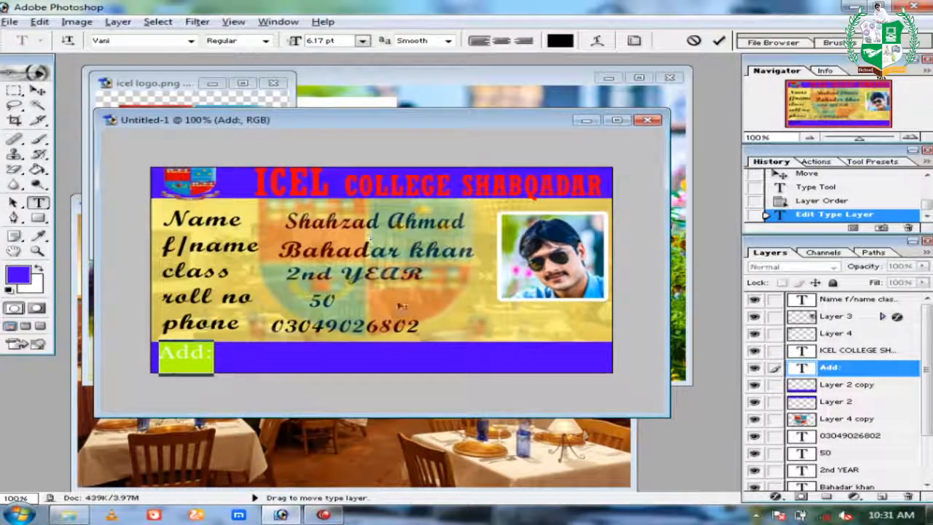
# Type the college's address as new text after Add: on the blue strip.
pyautogui.click(38, 91)
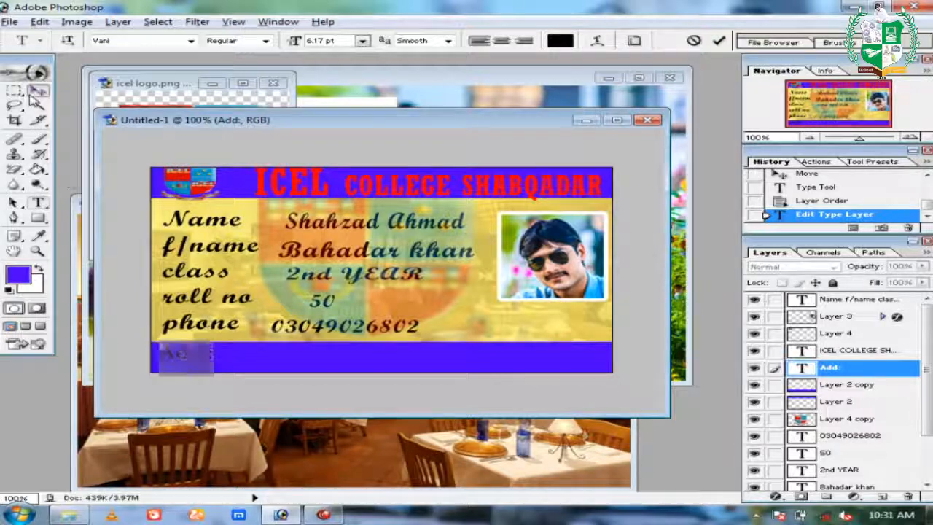
pyautogui.click(38, 202)
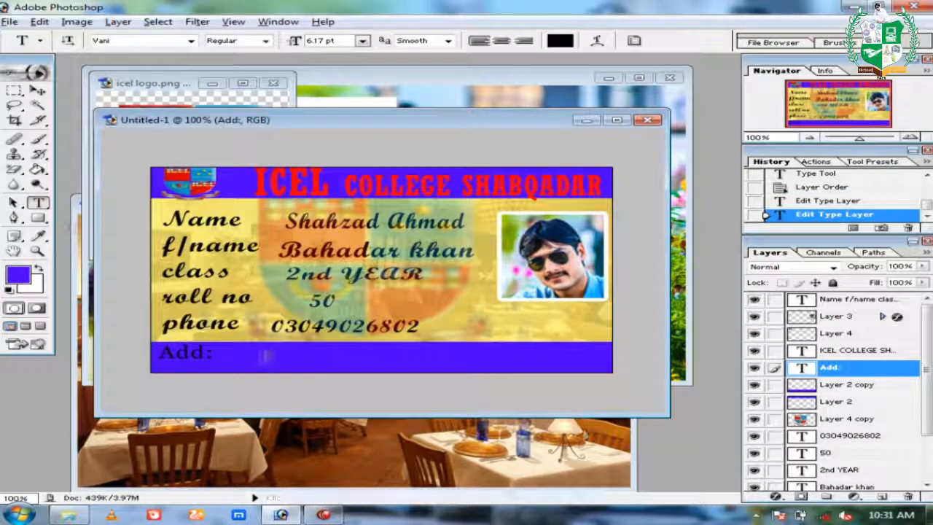
pyautogui.click(259, 357)
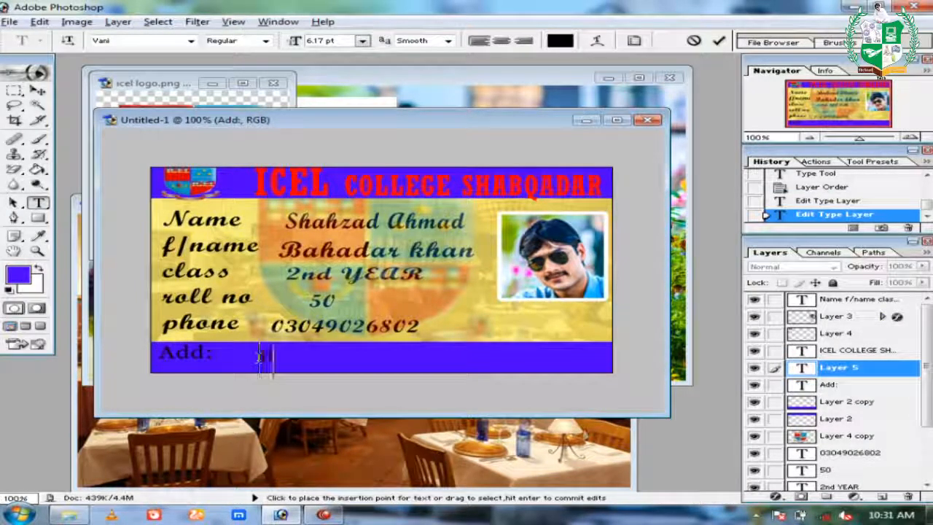
pyautogui.write('peshawar')
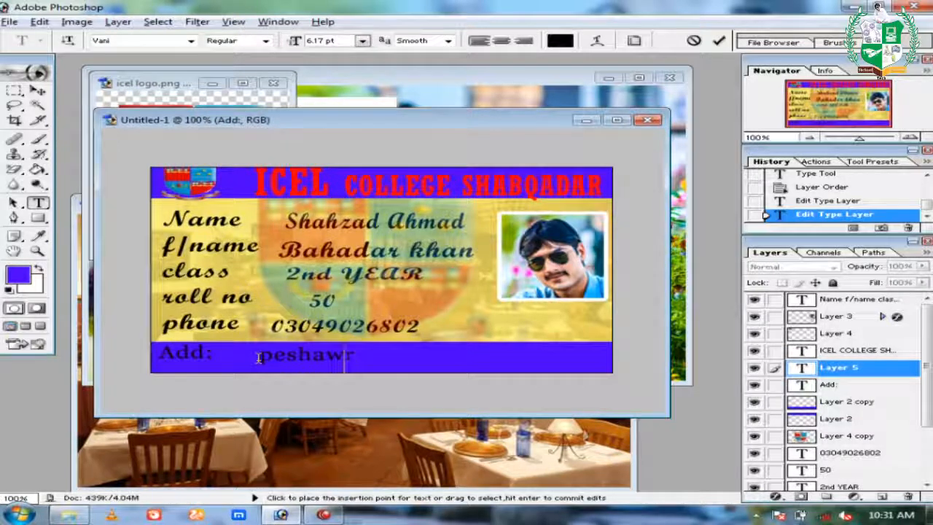
pyautogui.write(' roa')
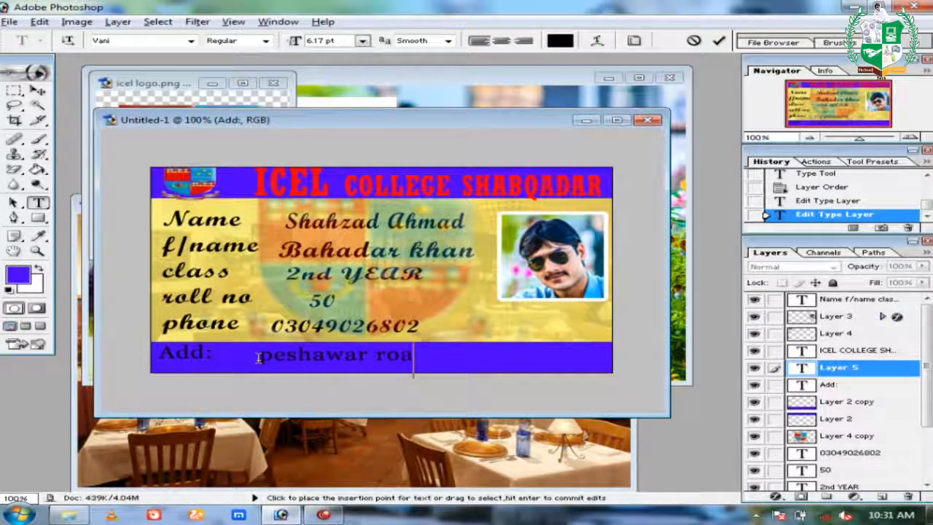
pyautogui.write('d sha')
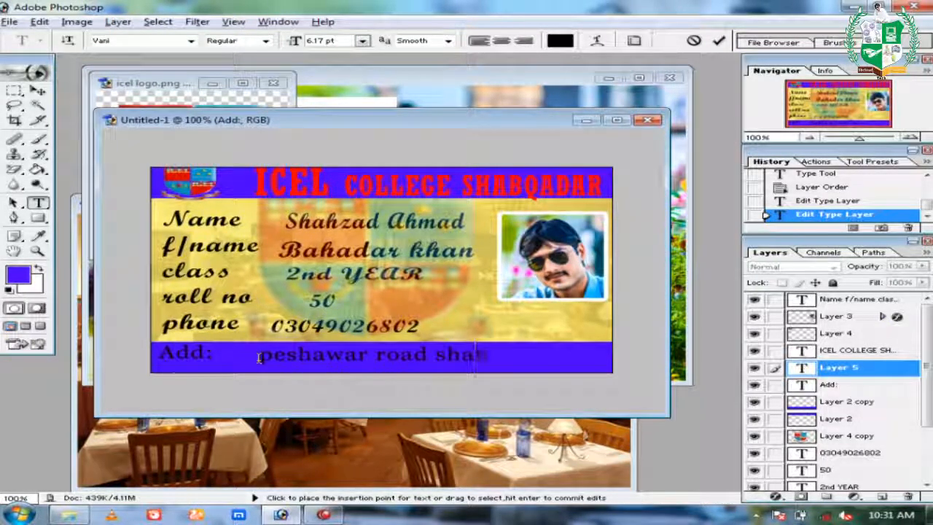
pyautogui.write('bqadar')
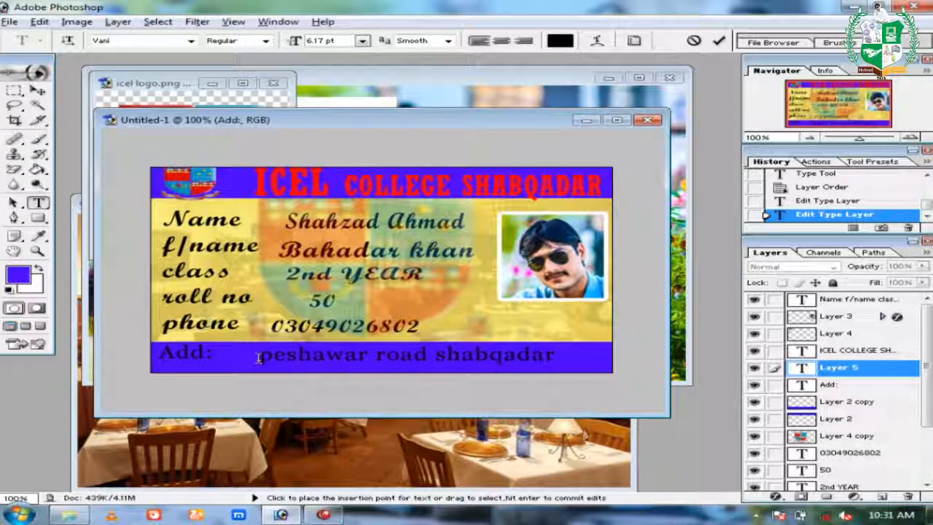
pyautogui.write(' near')
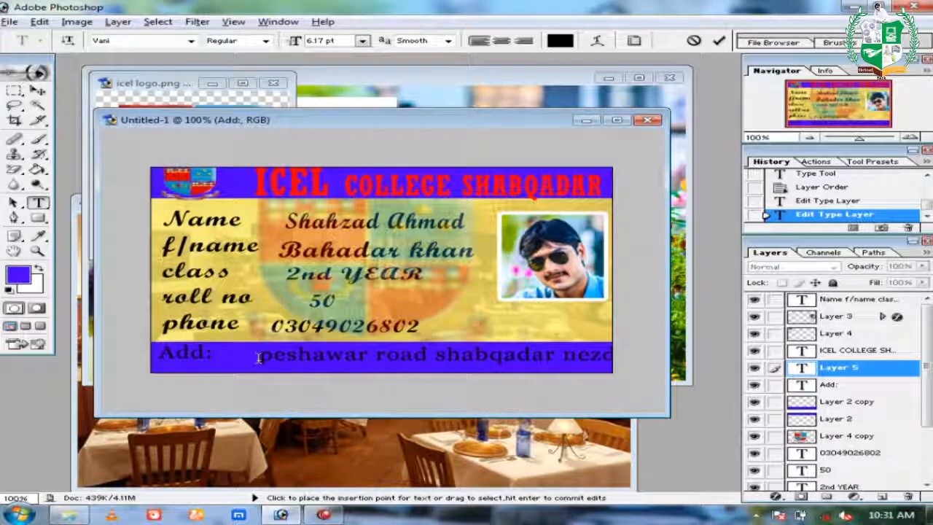
pyautogui.click(38, 91)
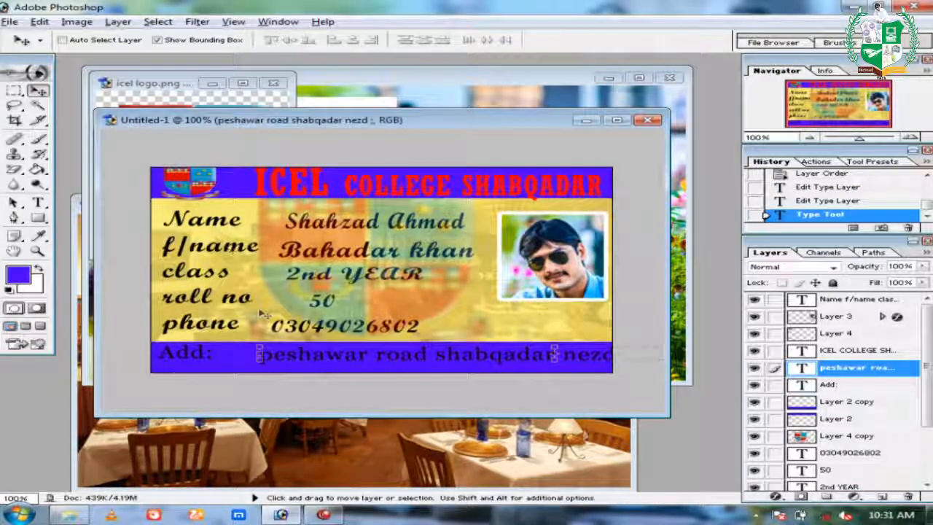
# Scale and move the address text so it stretches beside Add: across the strip.
pyautogui.moveTo(259, 353); pyautogui.dragTo(299, 361)
pyautogui.press('Return')
pyautogui.hotkey('ctrl', 't')
pyautogui.moveTo(218, 368); pyautogui.dragTo(355, 357)
pyautogui.press('Return')
pyautogui.moveTo(484, 361); pyautogui.dragTo(335, 360)
pyautogui.moveTo(516, 351); pyautogui.dragTo(590, 359)
pyautogui.press('Return')
pyautogui.press('Return')
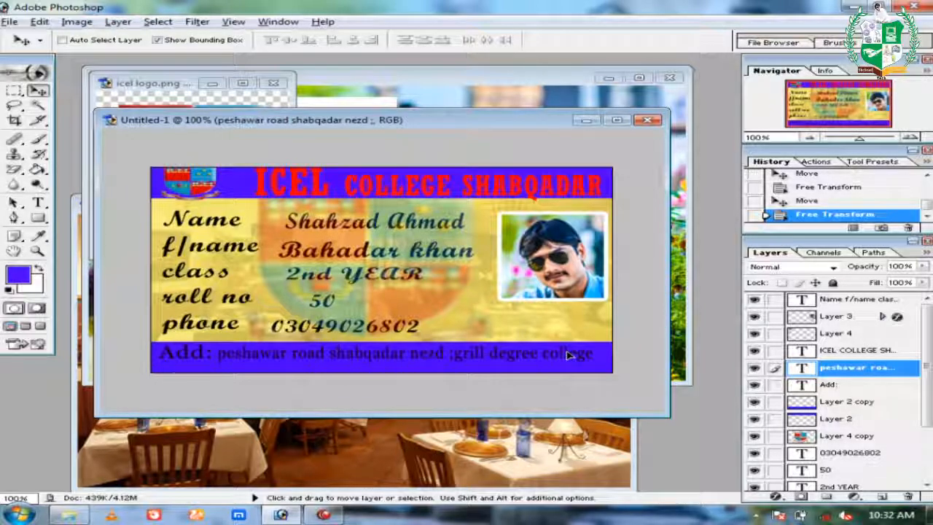
# Lower the address text slightly and nudge the Add: label into line with it.
pyautogui.moveTo(569, 354); pyautogui.dragTo(570, 358)
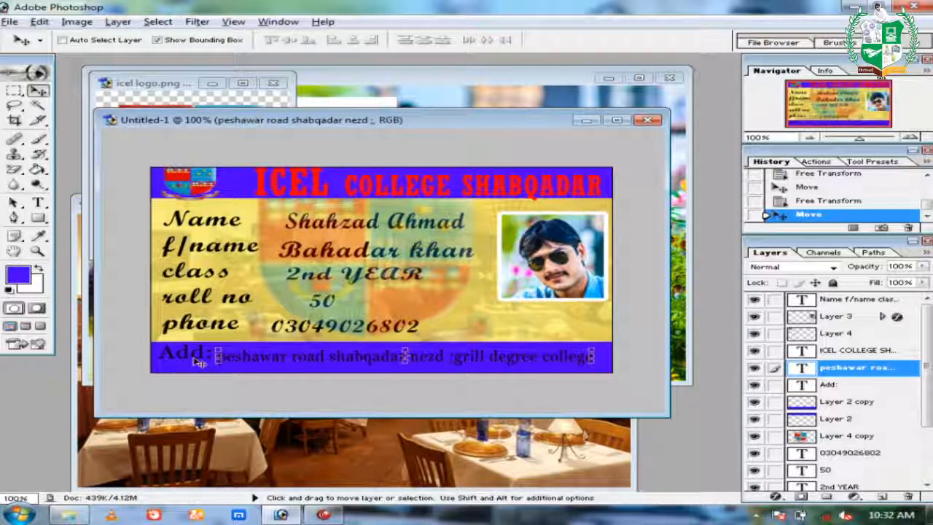
pyautogui.rightClick(197, 355)
pyautogui.click(211, 360)
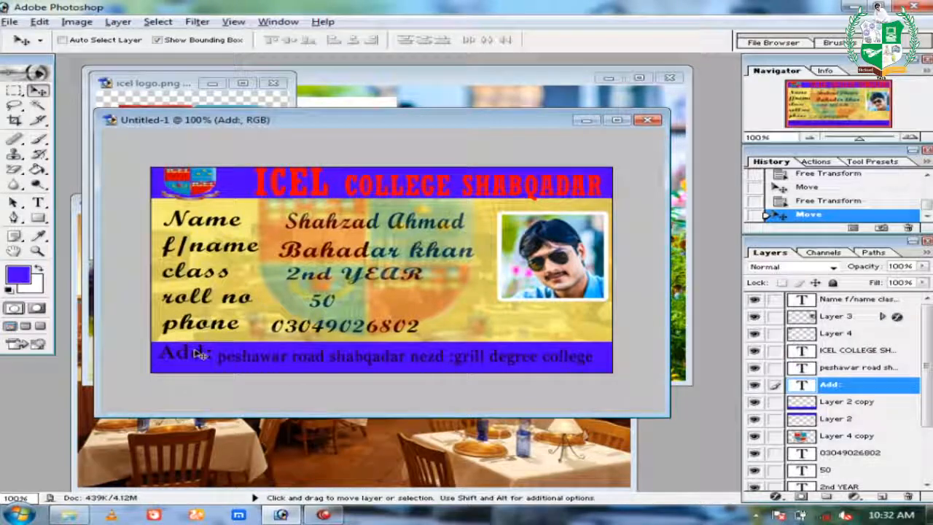
pyautogui.moveTo(198, 354); pyautogui.dragTo(199, 357)
pyautogui.press('Left')
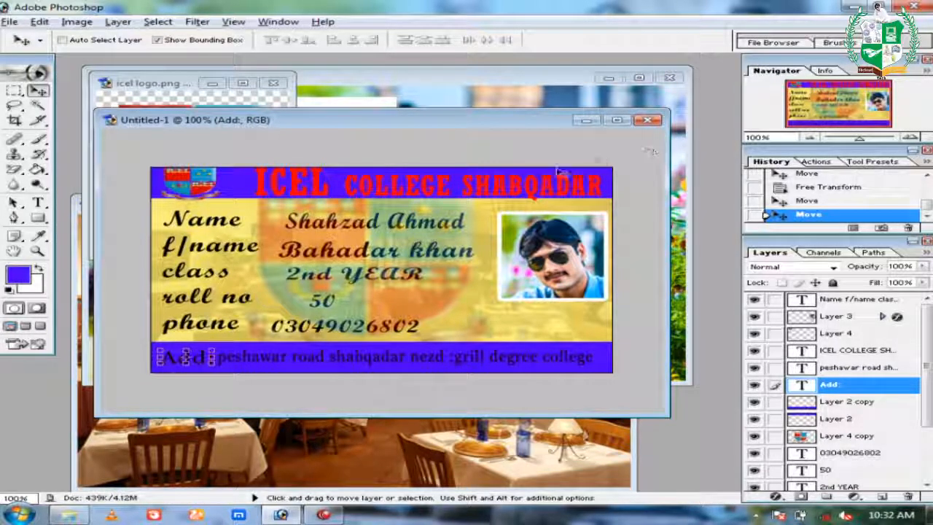
# Select the ICEL COLLEGE SHABQADAR title layer.
pyautogui.rightClick(514, 191)
pyautogui.click(521, 194)
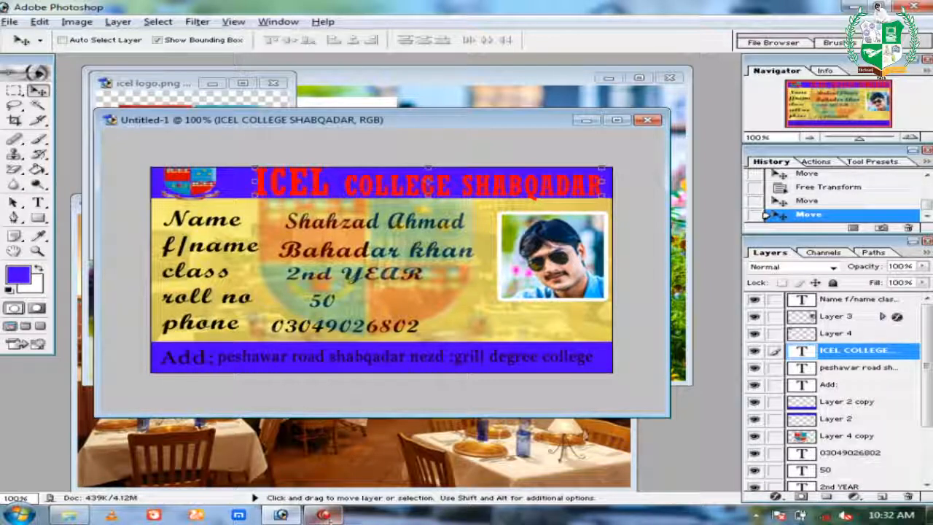
pyautogui.moveTo(326, 516)
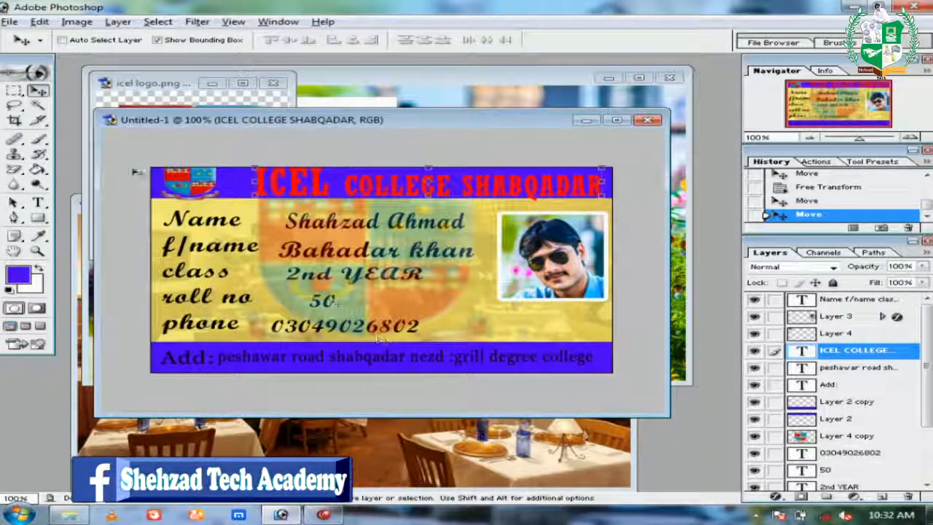
# Draw a thin horizontal signature line below the photo on the Background layer with the Line Tool.
pyautogui.click(41, 203)
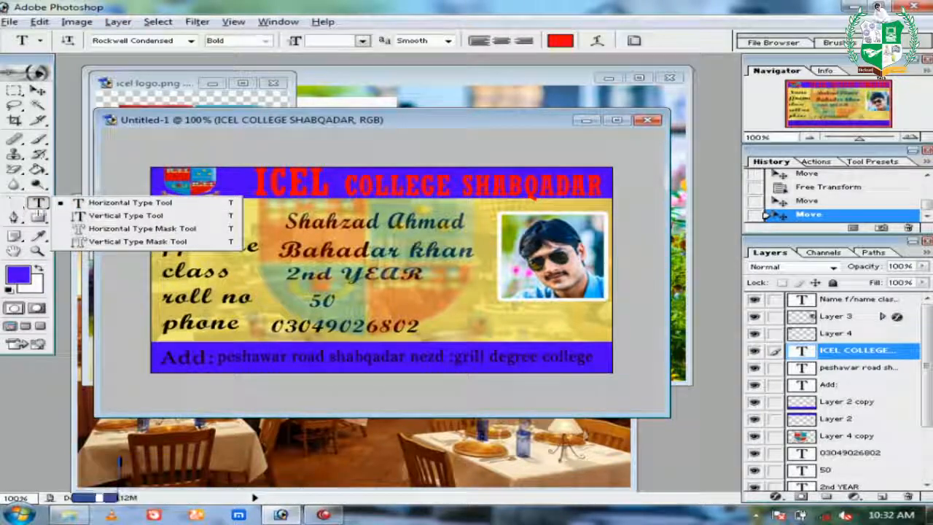
pyautogui.click(37, 218)
pyautogui.click(102, 269)
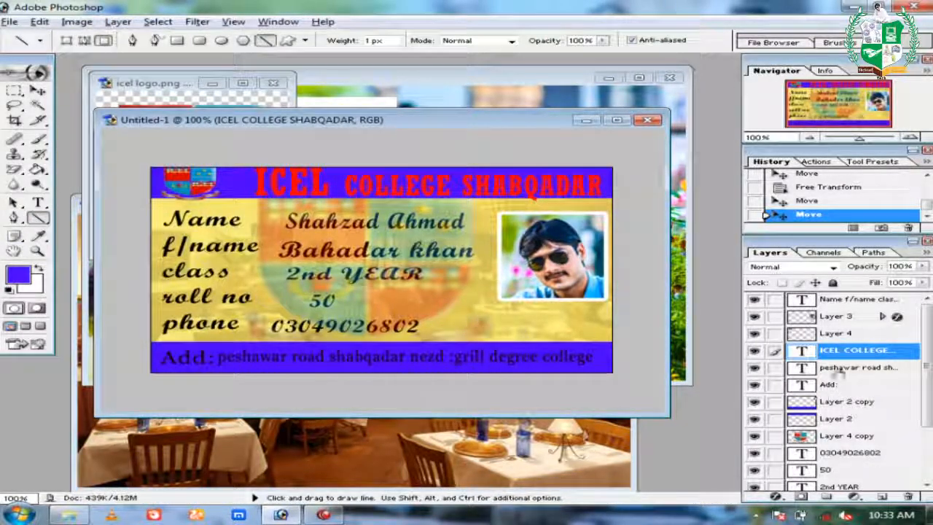
pyautogui.scroll(-2, 849, 359)
pyautogui.scroll(-2, 850, 387)
pyautogui.click(850, 480)
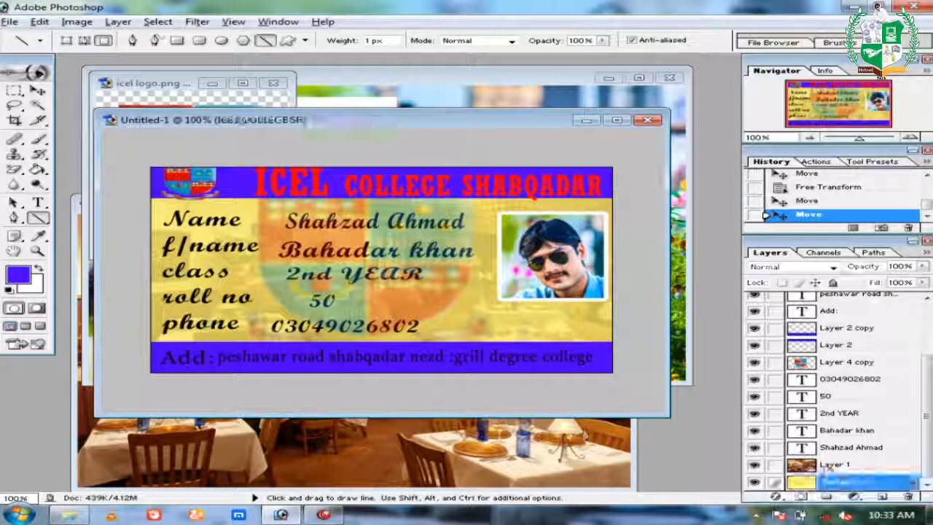
pyautogui.moveTo(496, 320); pyautogui.dragTo(602, 320)
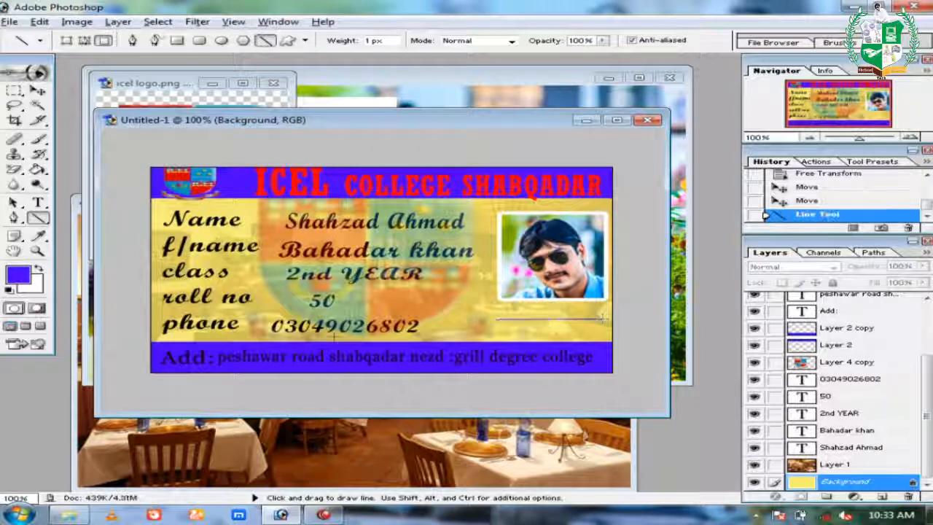
# Type the label 'Priceple' above the signature line.
pyautogui.click(44, 206)
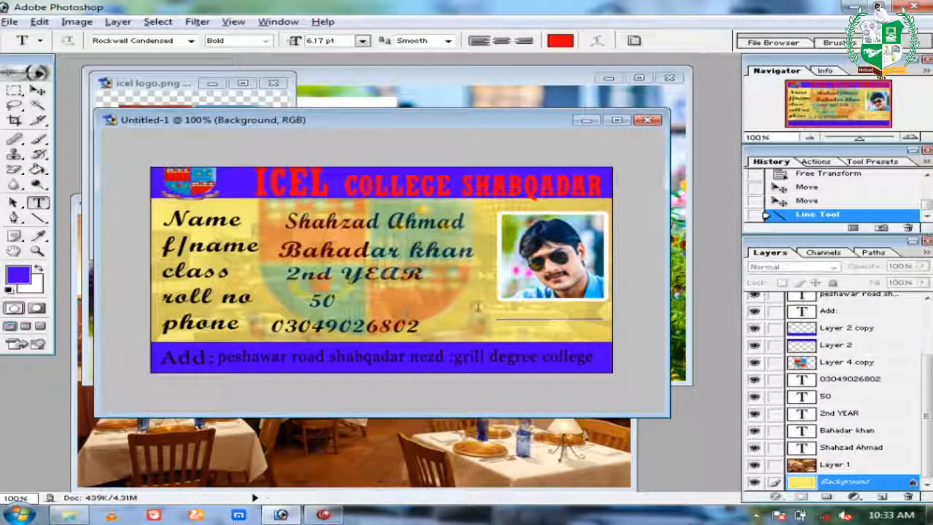
pyautogui.click(494, 314)
pyautogui.write('Pric')
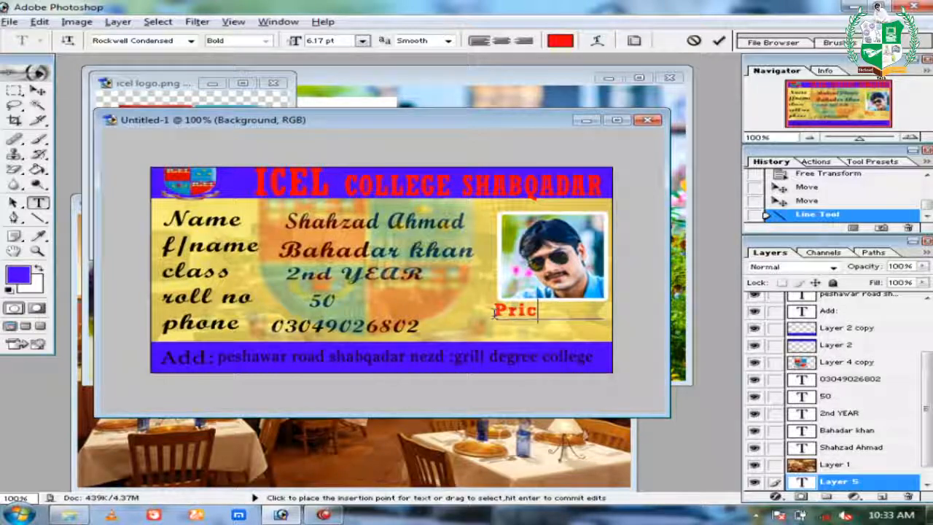
pyautogui.write('eple')
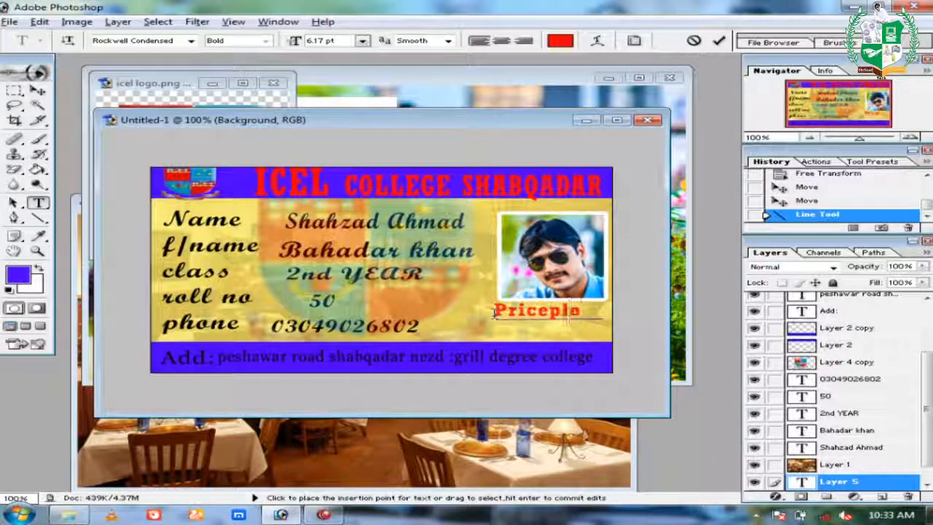